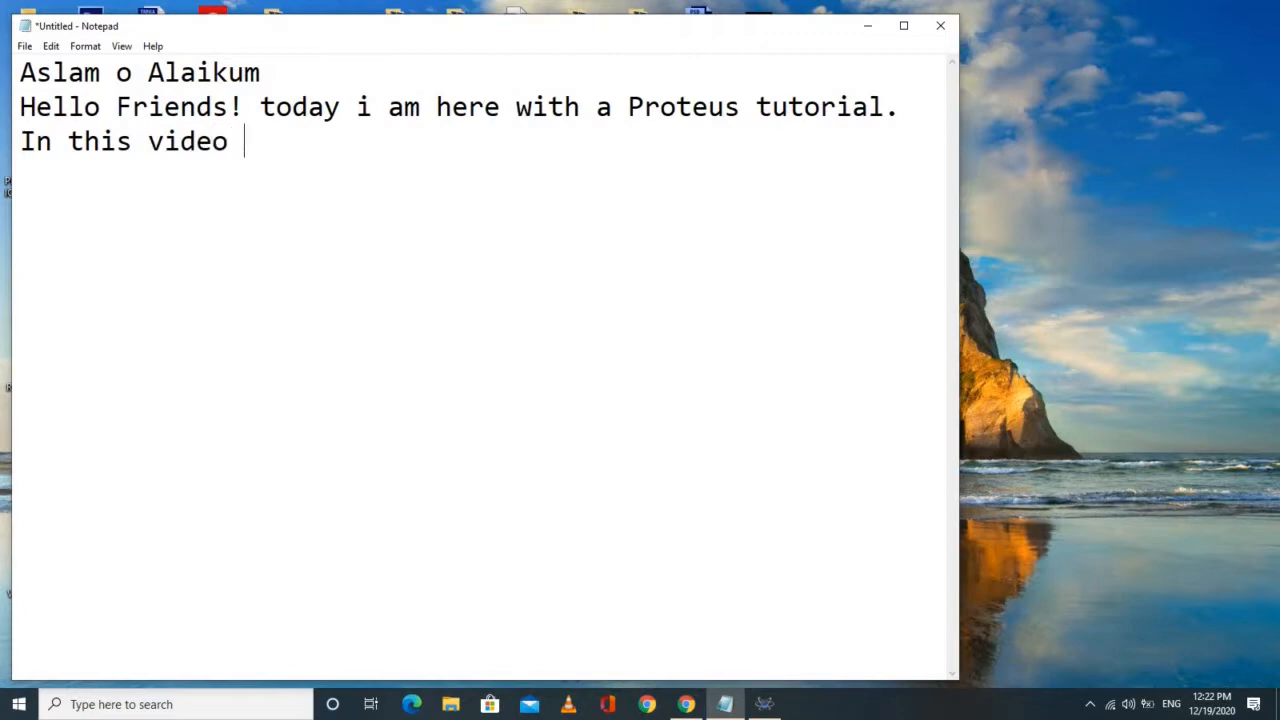
# Complete the introduction's third line with "we will do practice on Digital Design."
pyautogui.write('do')
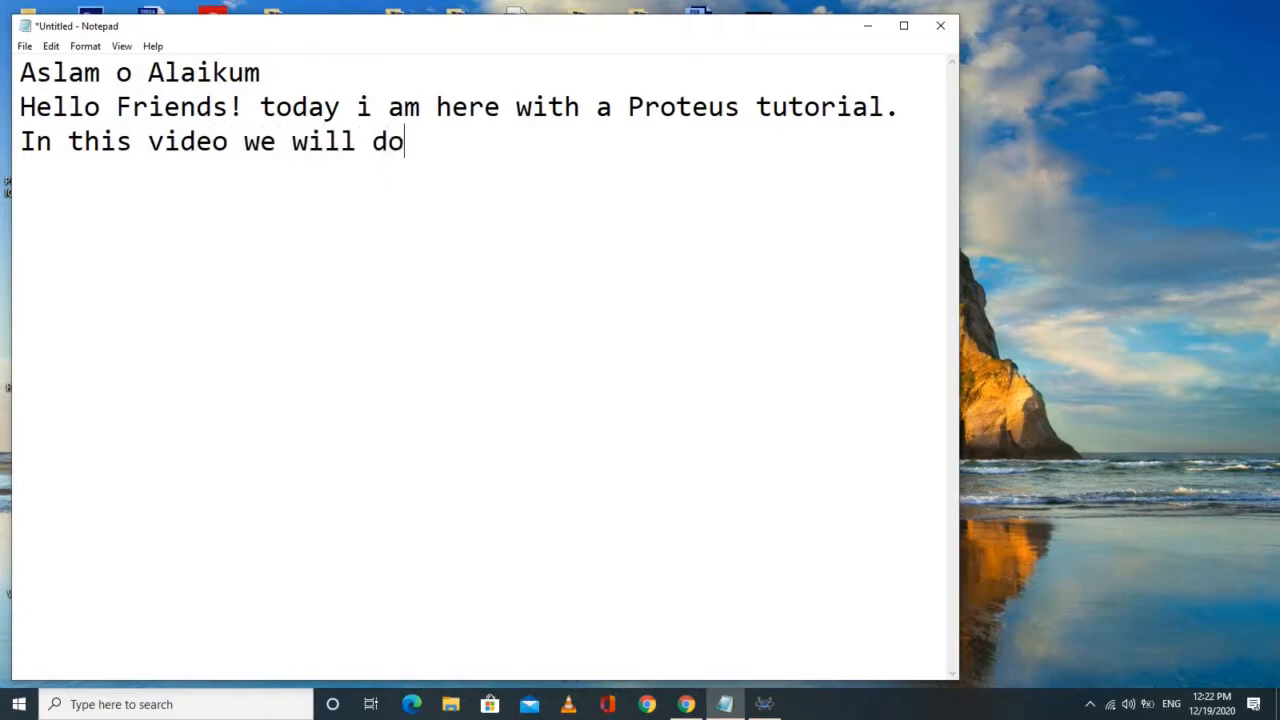
pyautogui.write(' practice')
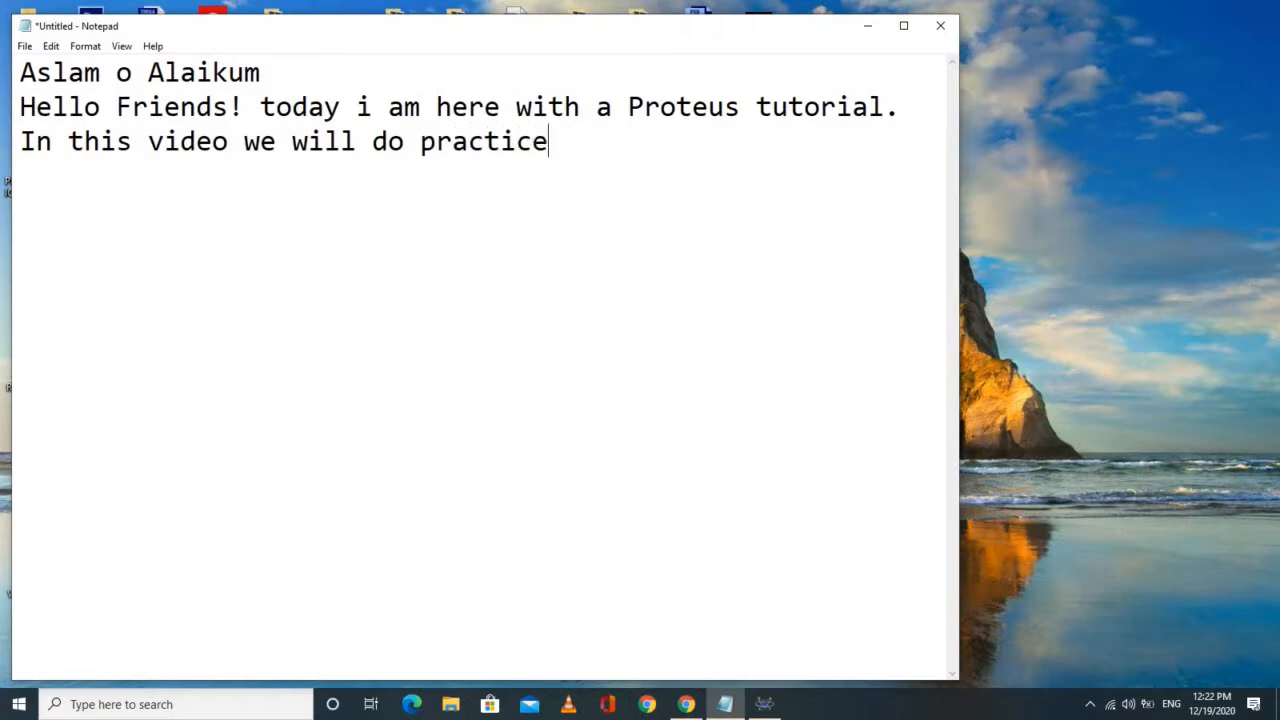
pyautogui.write(' on D')
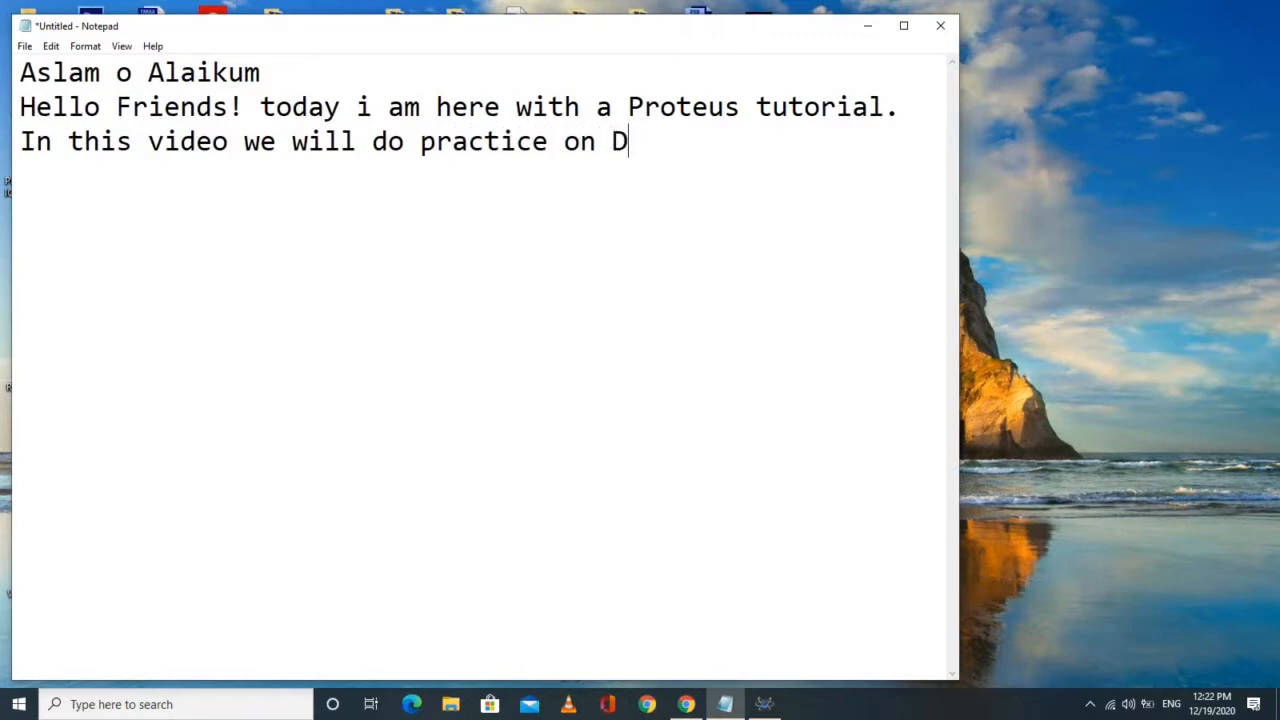
pyautogui.write('igital')
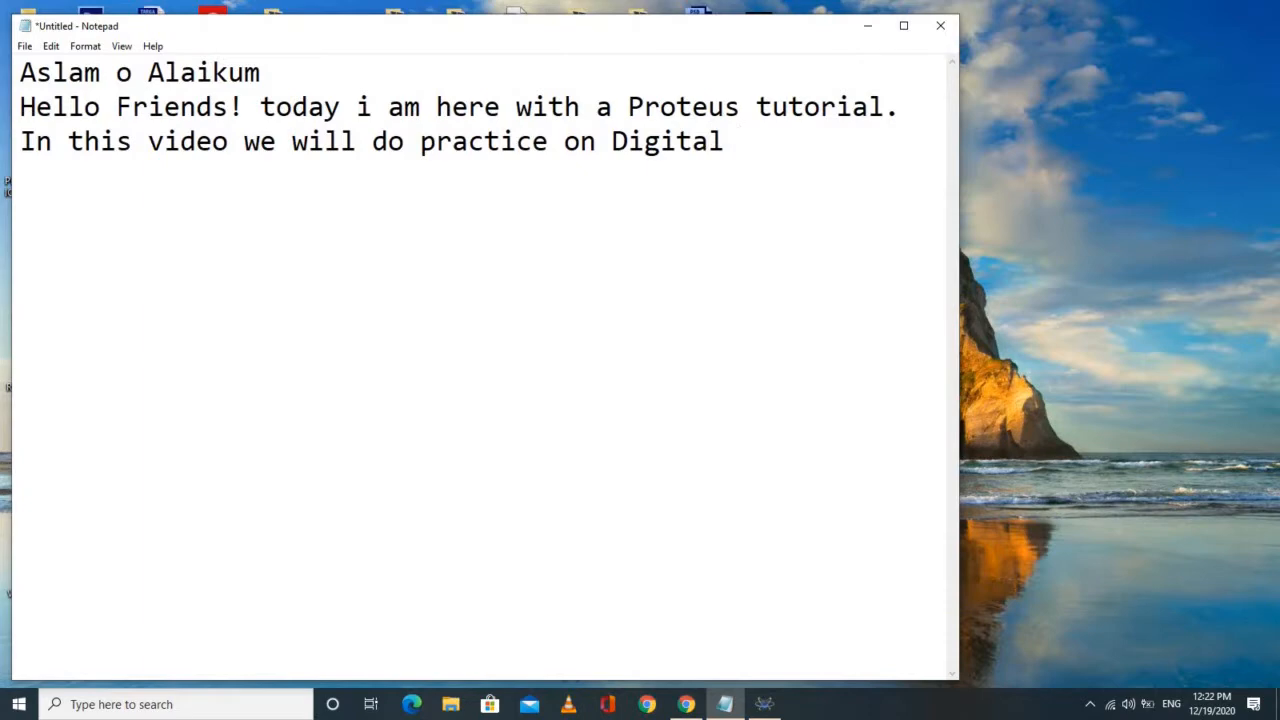
pyautogui.write(' Design.')
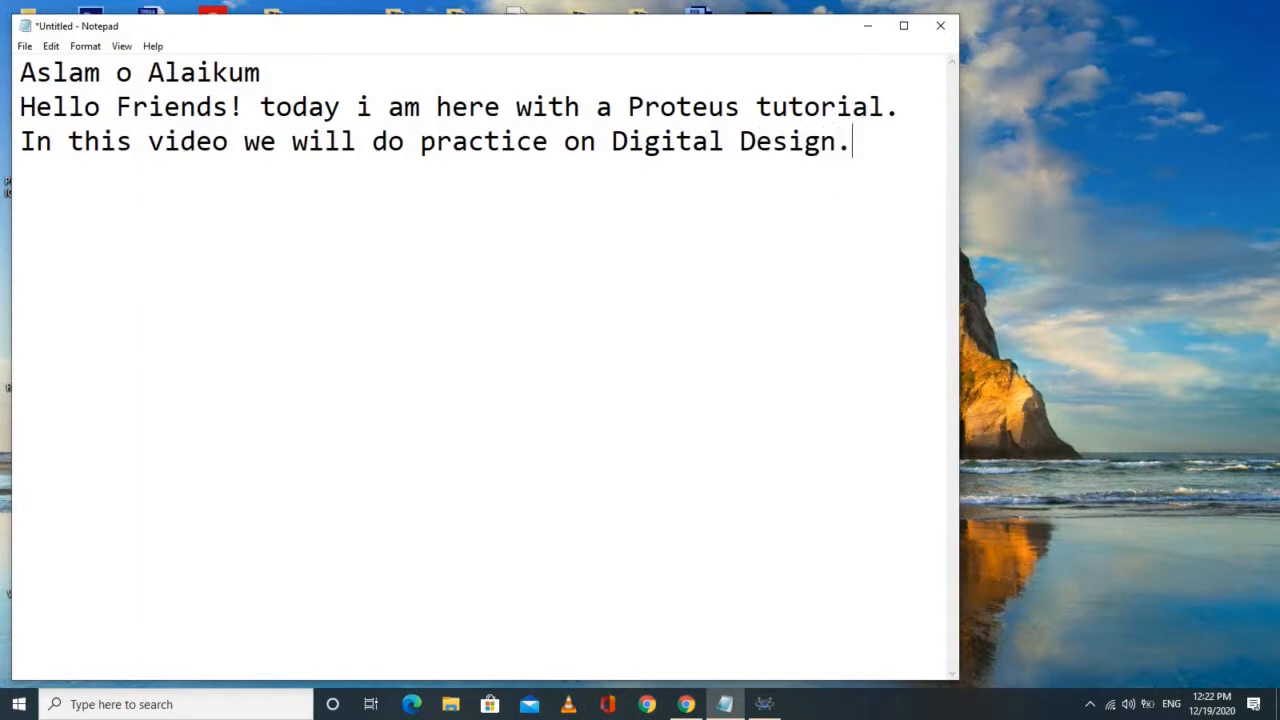
# Continue the note with "And we will design a 3-bit up counter using JK flip flops on proteus"
pyautogui.write(' And we')
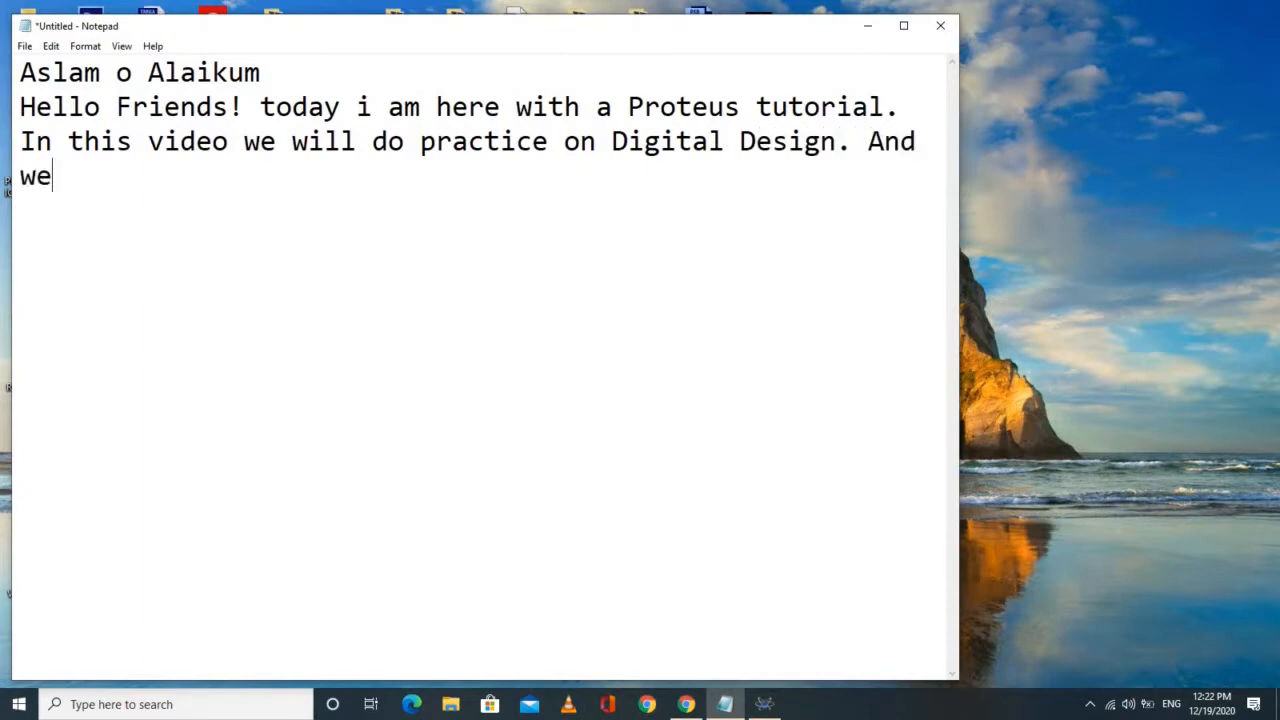
pyautogui.write(' will design a 3')
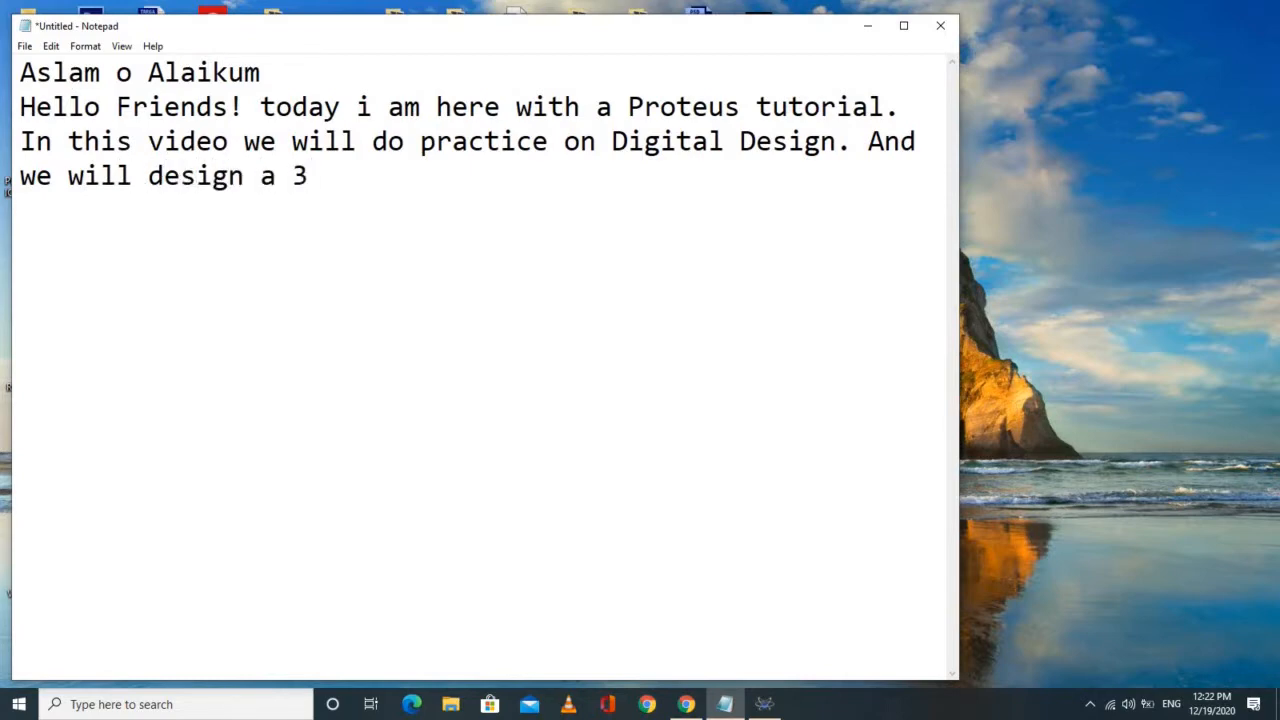
pyautogui.write('-bit u')
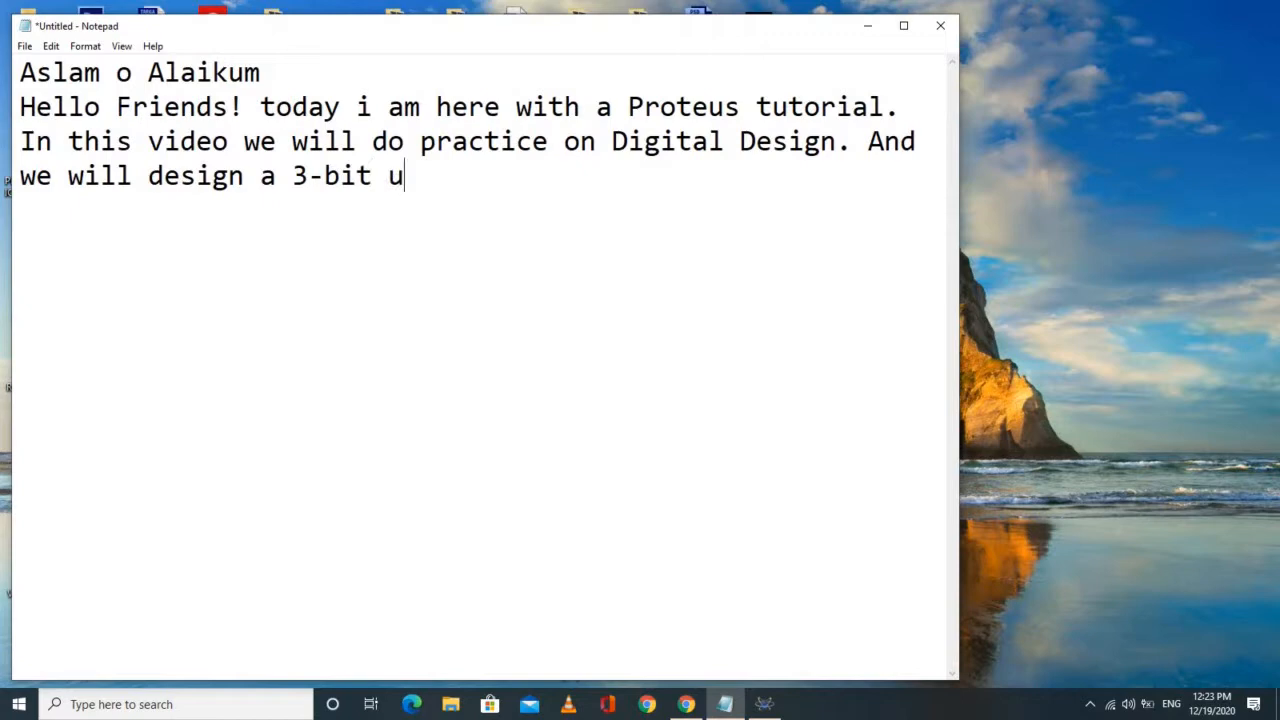
pyautogui.write('p count')
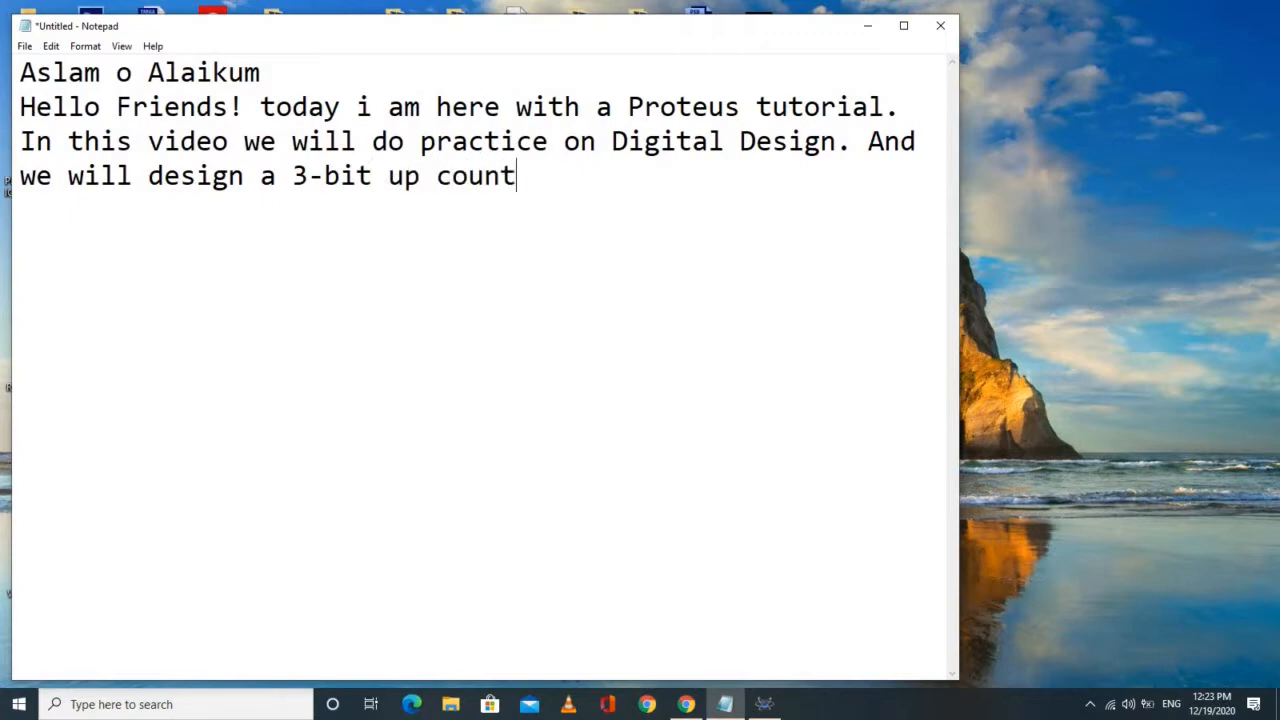
pyautogui.write('er usin')
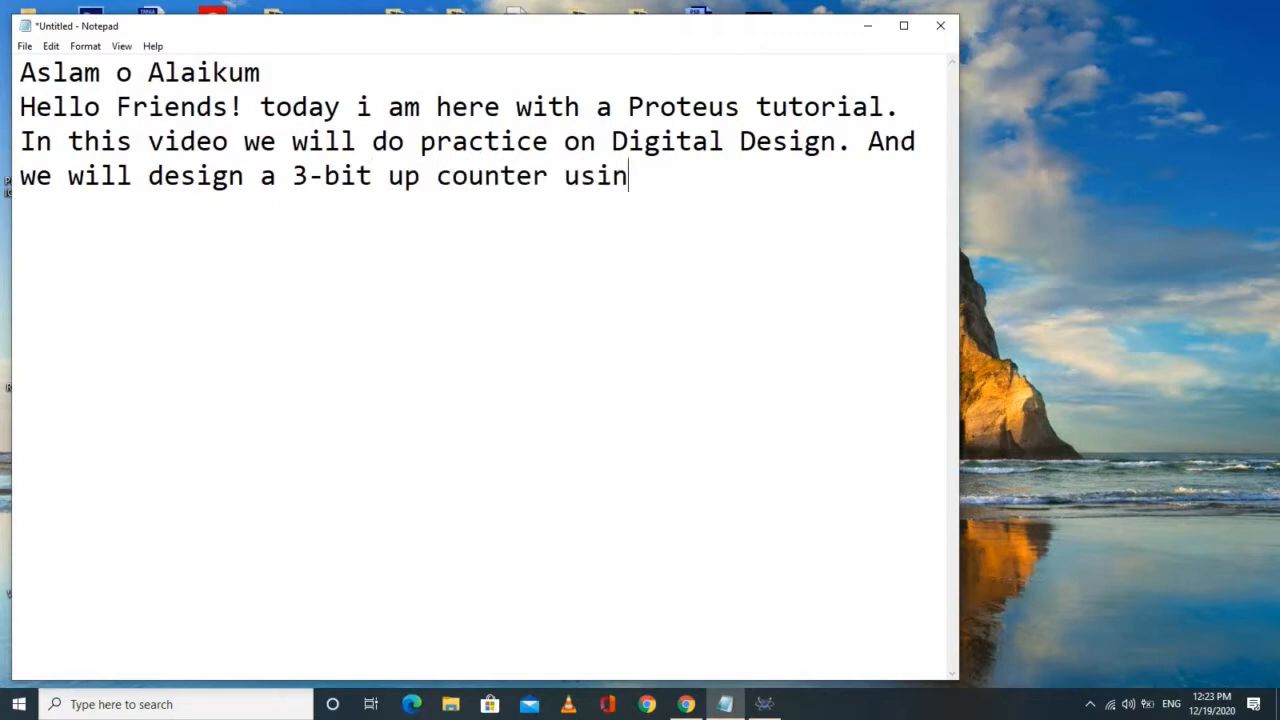
pyautogui.write('g JK ')
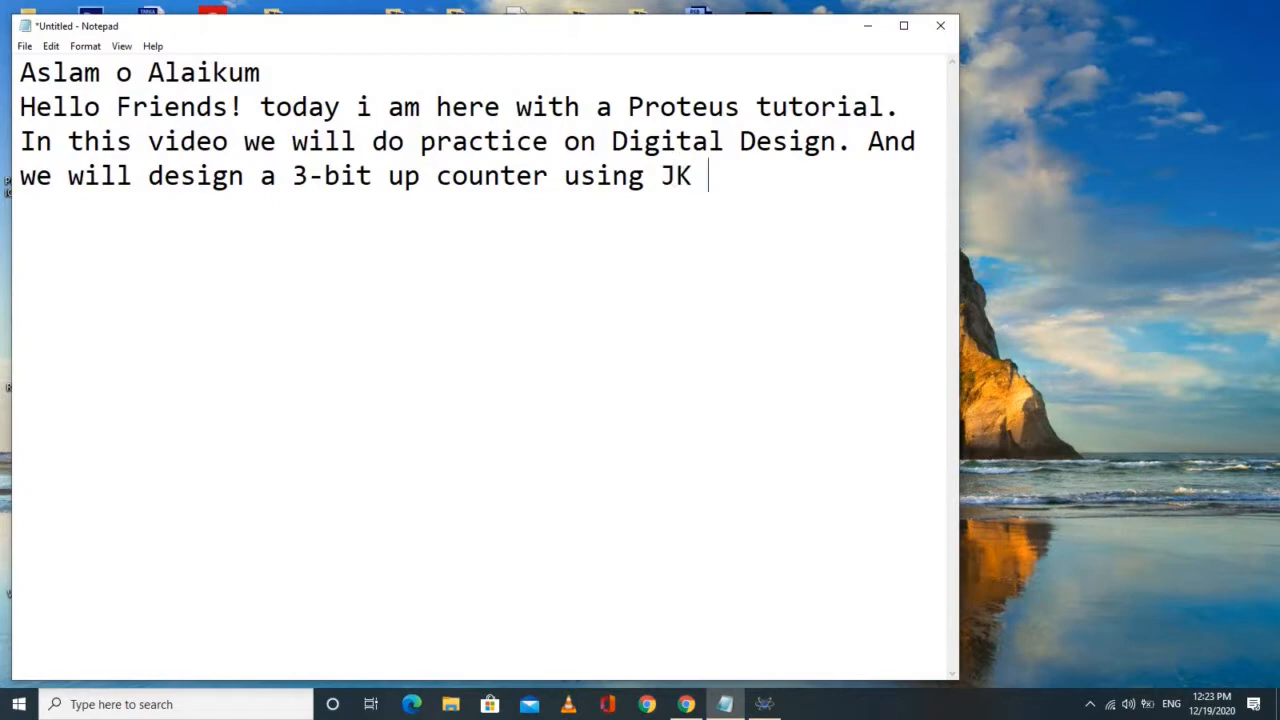
pyautogui.write('flip f')
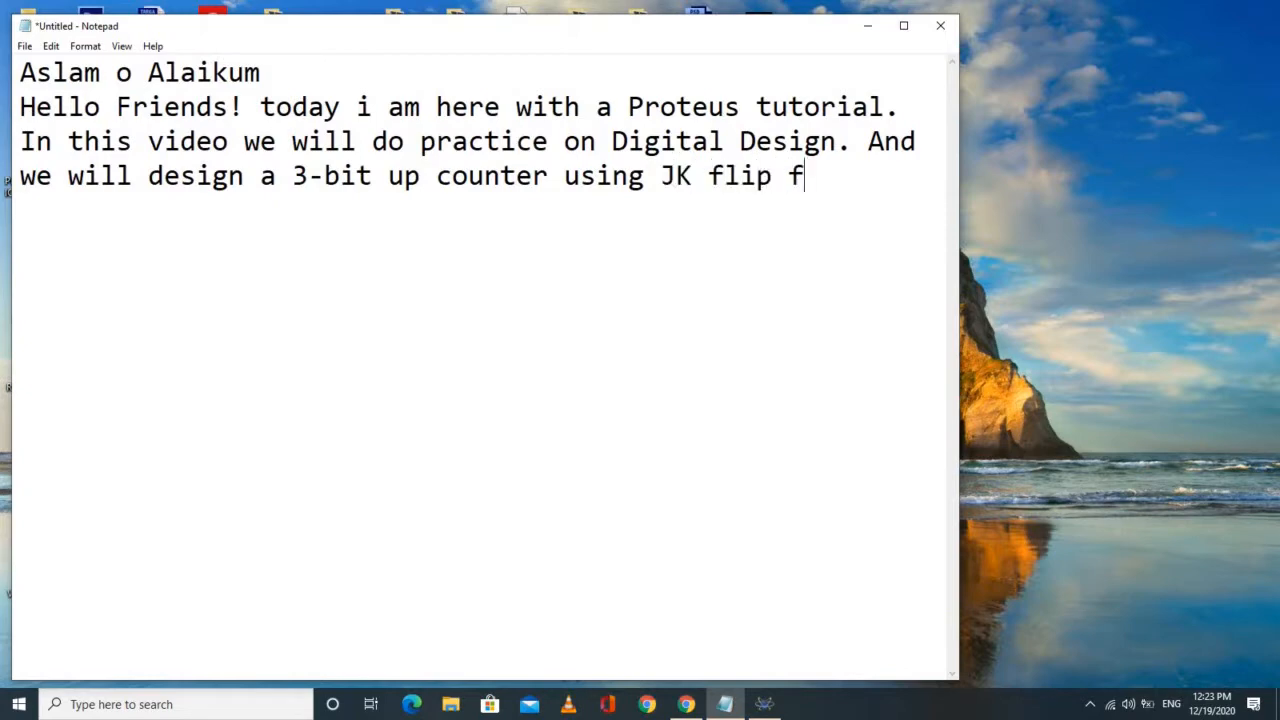
pyautogui.write('lops on ')
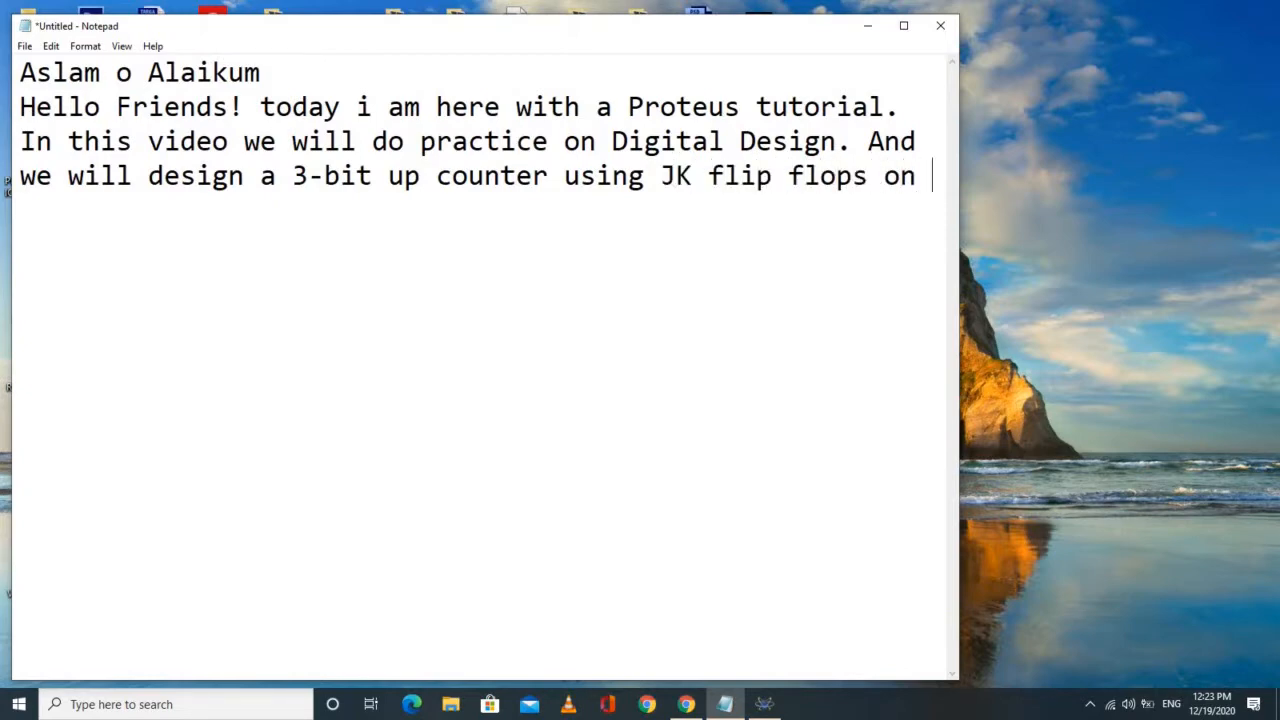
pyautogui.write('protey')
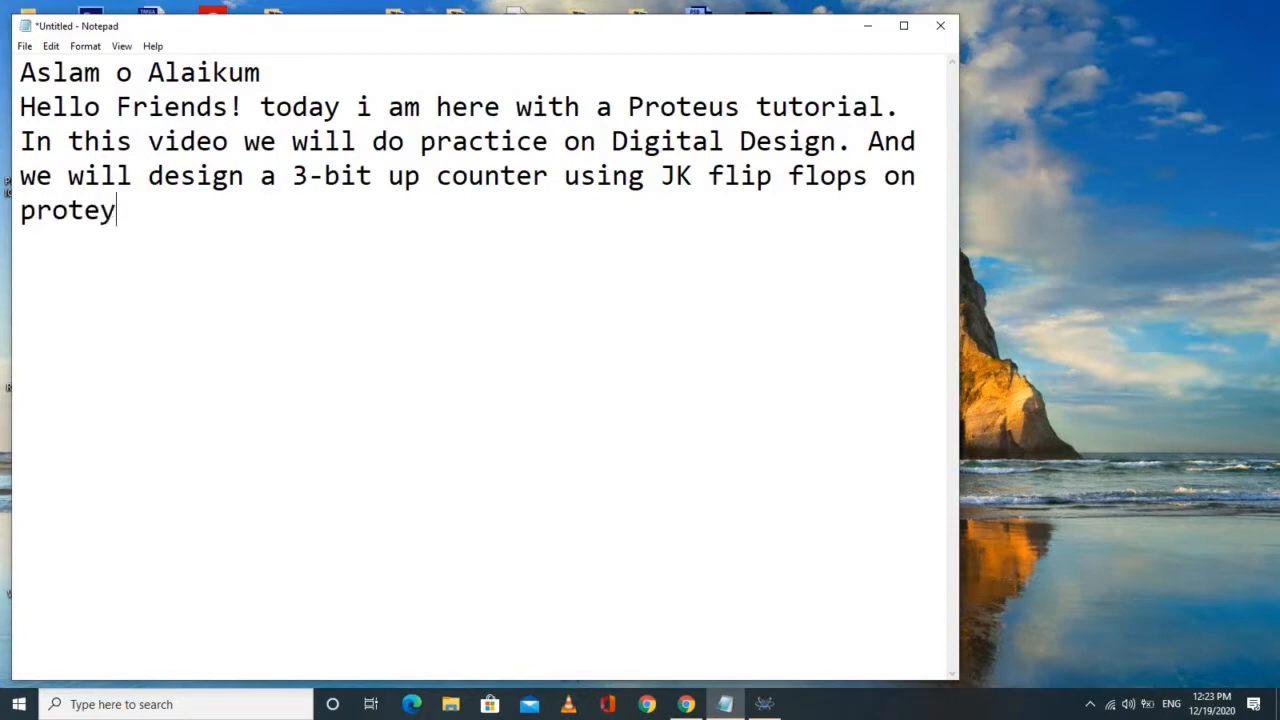
pyautogui.press('BackSpace')
pyautogui.write('us')
# Finish the note with a new line reading "So let's start..."
pyautogui.press('Return')
pyautogui.write('So let')
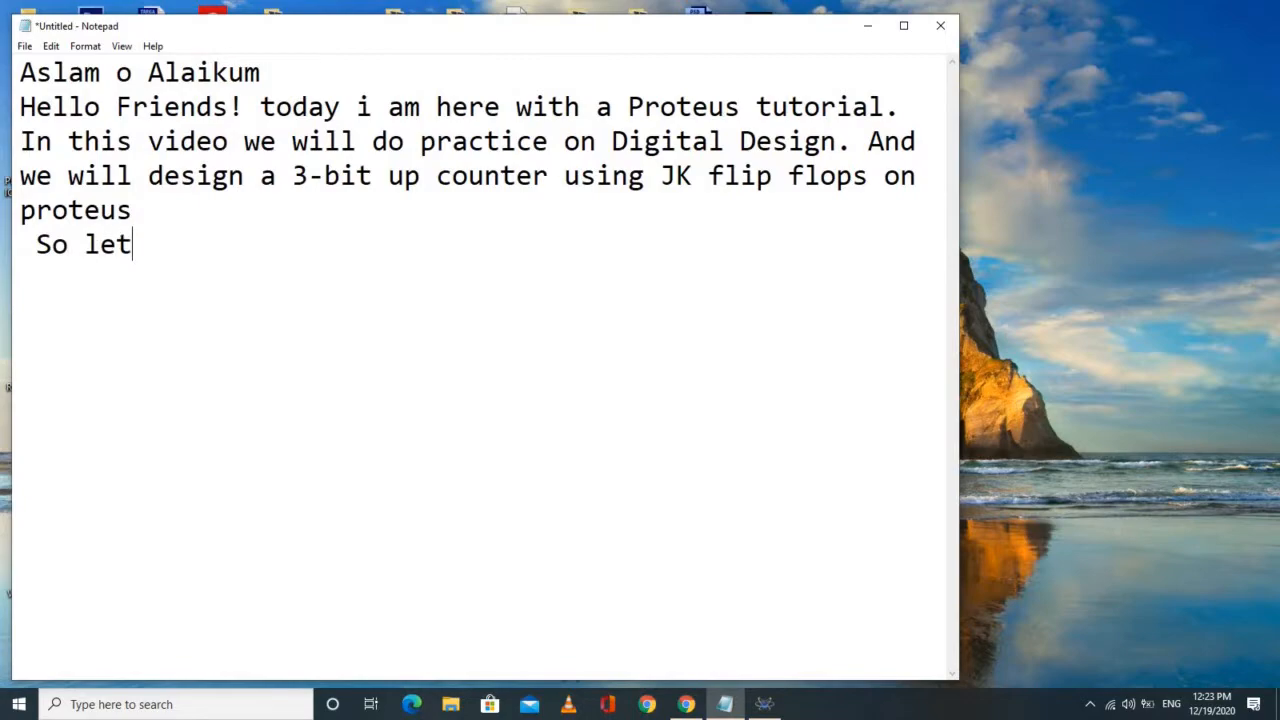
pyautogui.write("'s start")
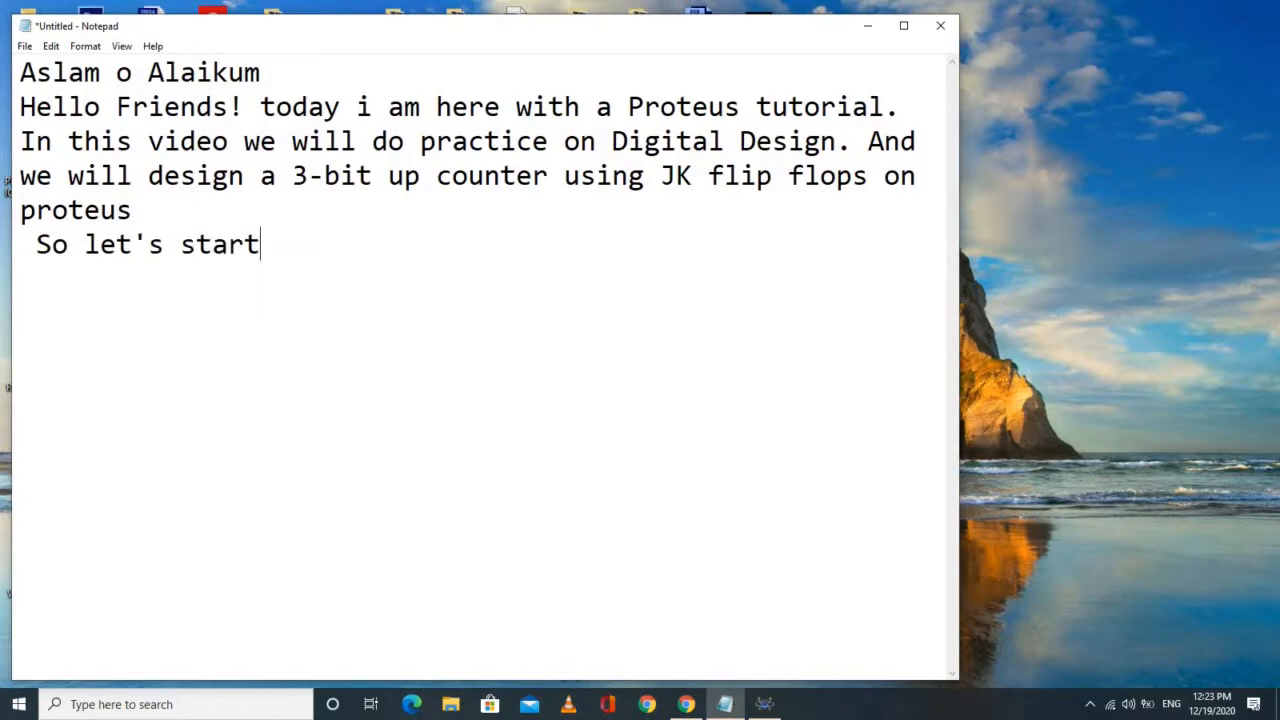
pyautogui.write('...')
# Switch to Proteus, search the parts library for 4027, and add the 4027 dual JK flip-flop to the device list
pyautogui.click(760, 706)
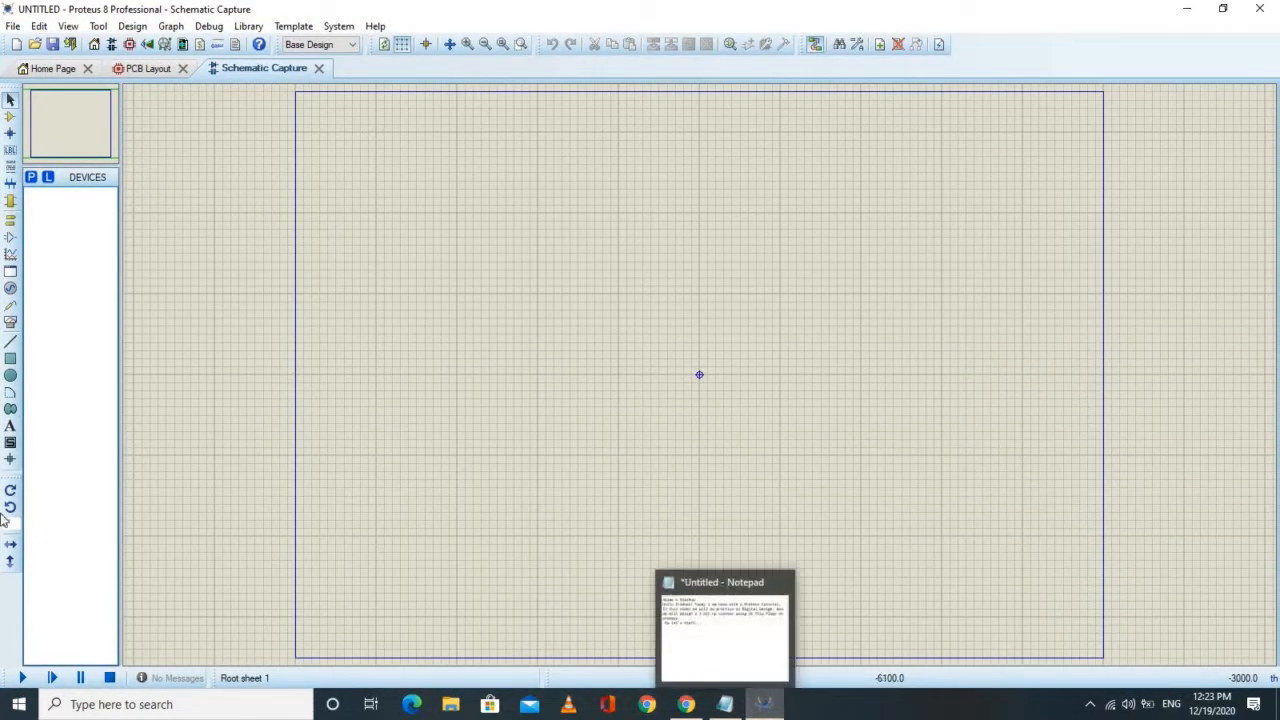
pyautogui.click(32, 178)
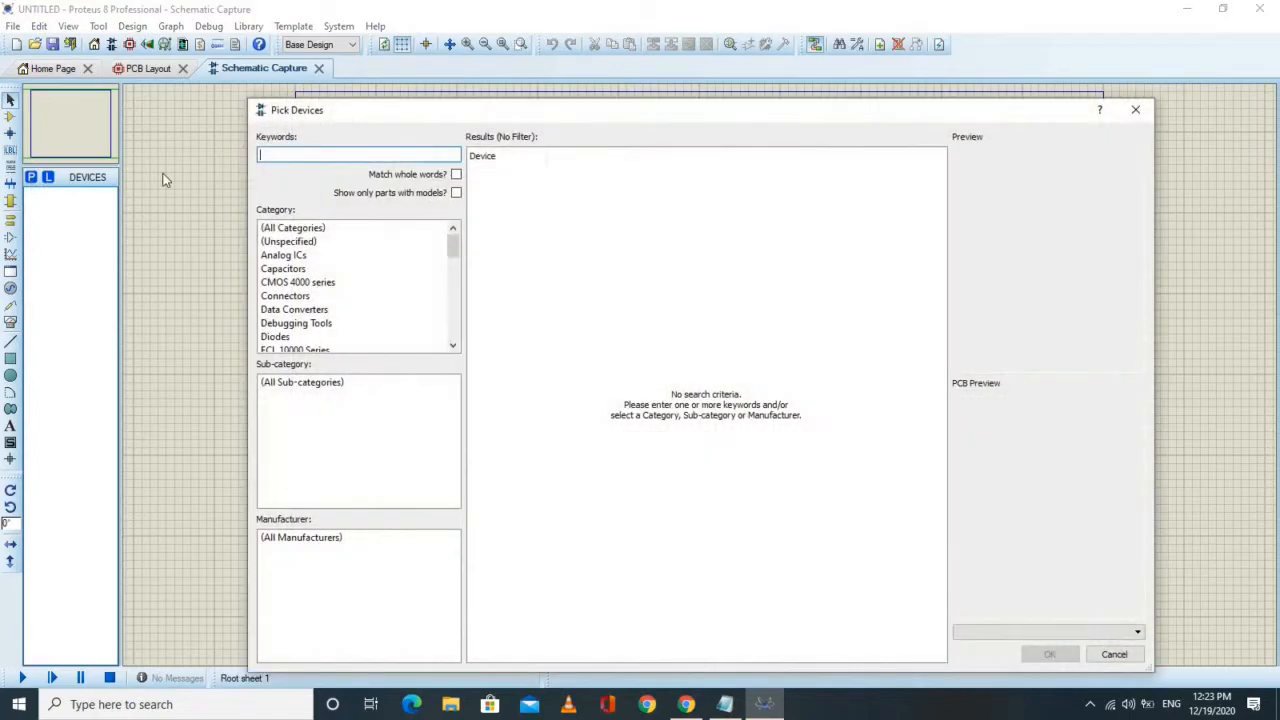
pyautogui.write('4')
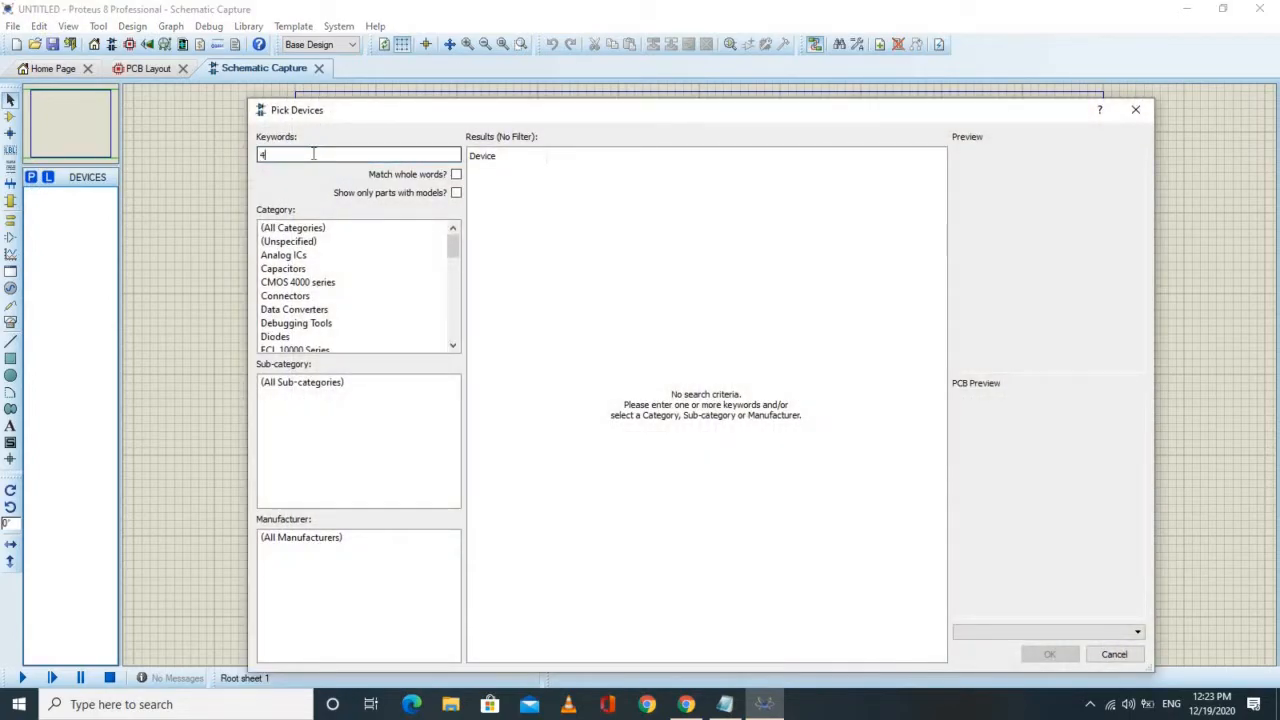
pyautogui.write('027')
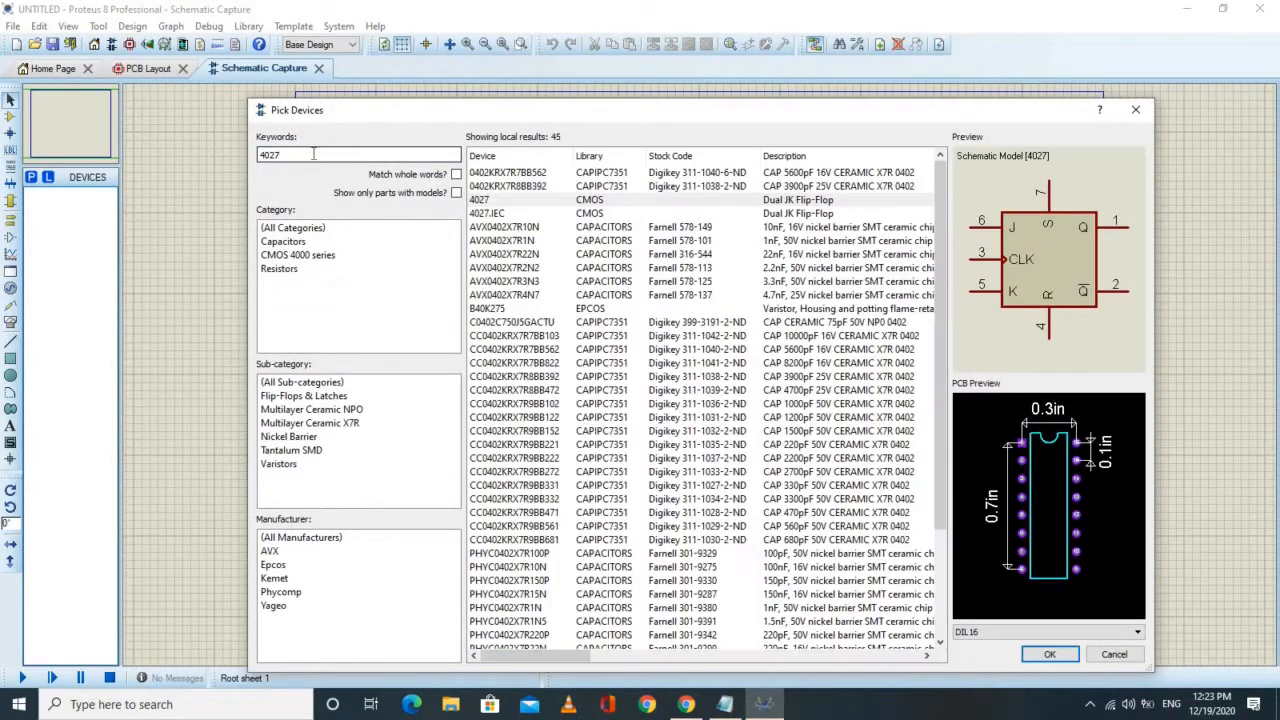
pyautogui.doubleClick(521, 199)
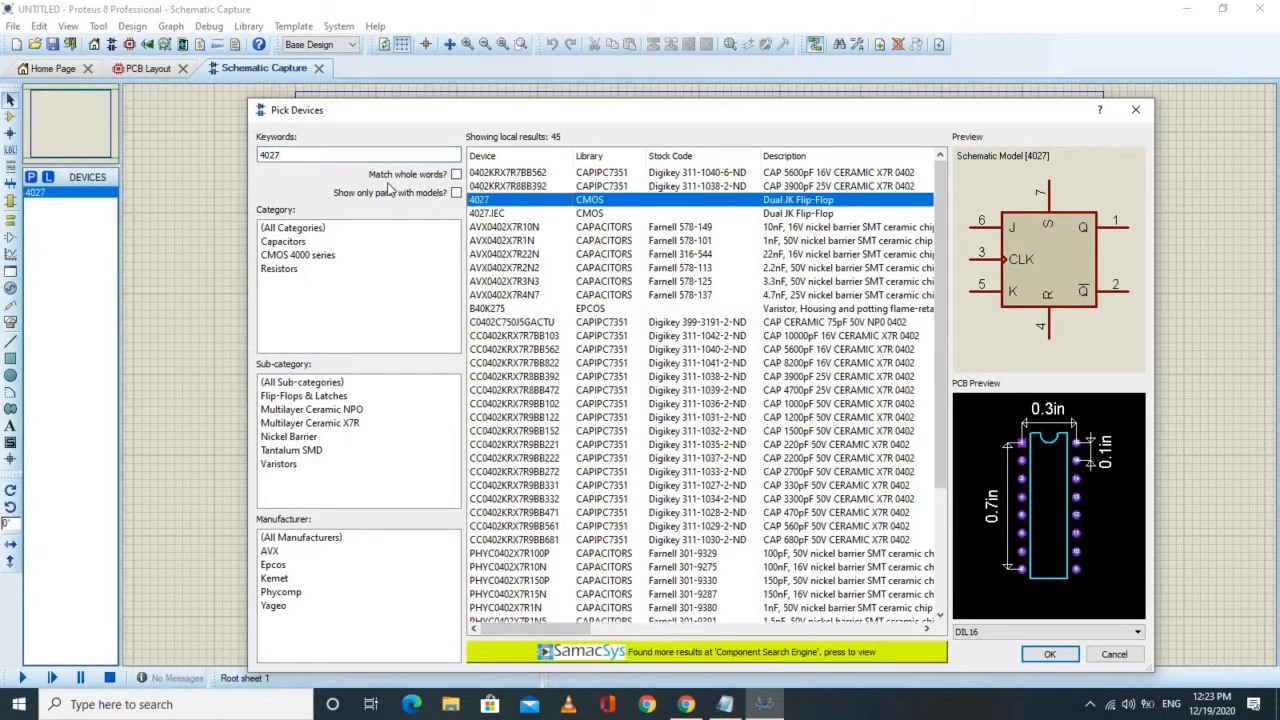
# Search the parts library for 7448 and add the 74STD 7448 BCD to 7-segment decoder to the device list
pyautogui.click(368, 158)
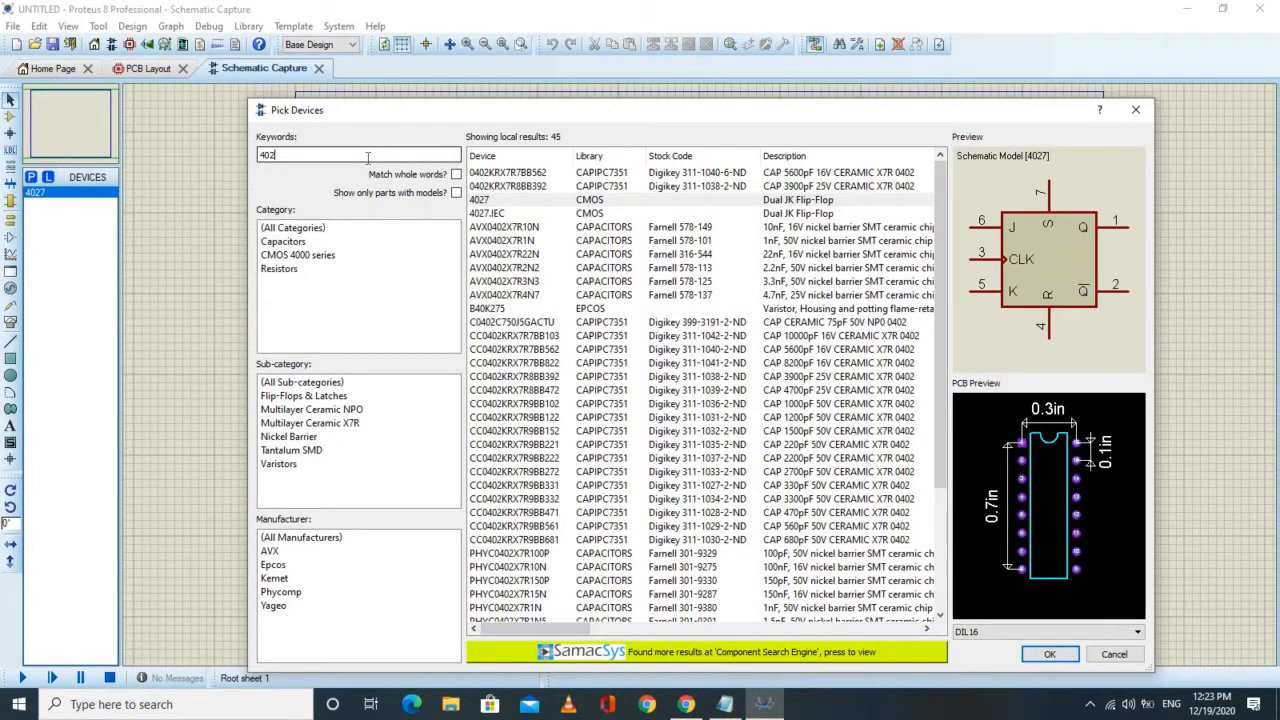
pyautogui.press('BackSpace')
pyautogui.press('BackSpace')
pyautogui.write('7448')
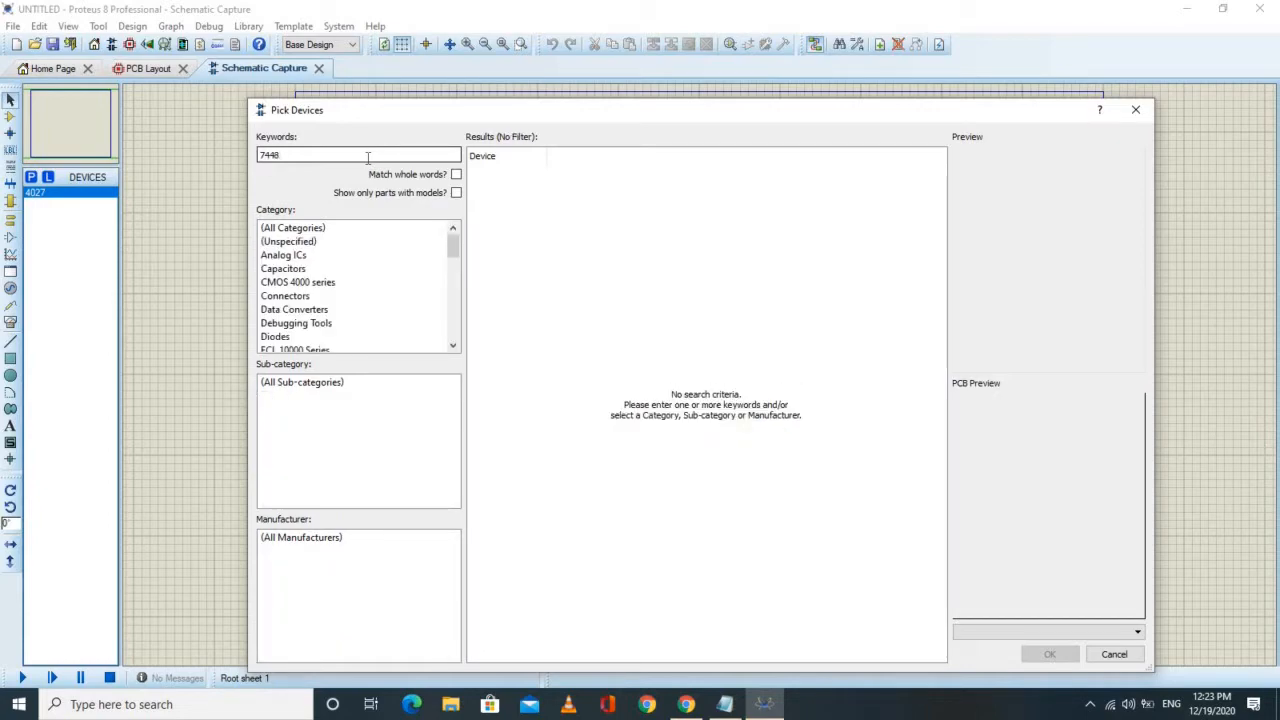
pyautogui.doubleClick(541, 174)
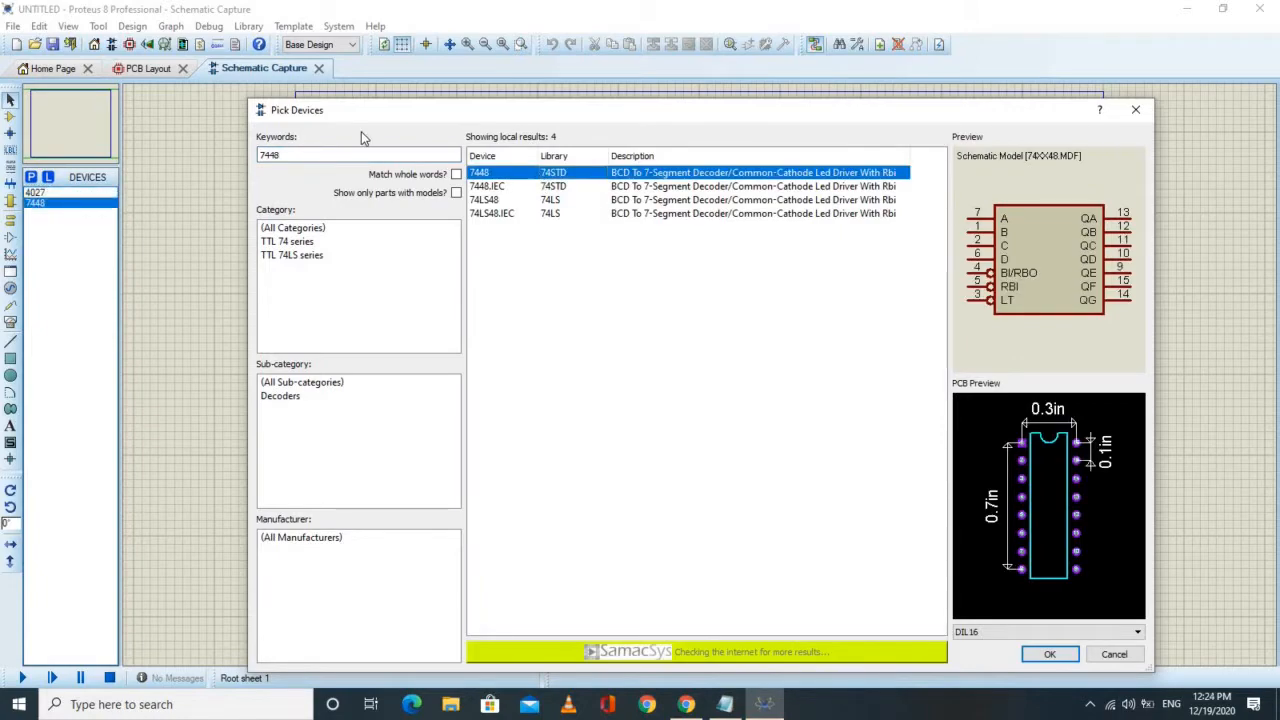
# Search the parts library for 7seg and add the green common-cathode display 7SEG-COM-CAT-GRN to the device list
pyautogui.click(342, 154)
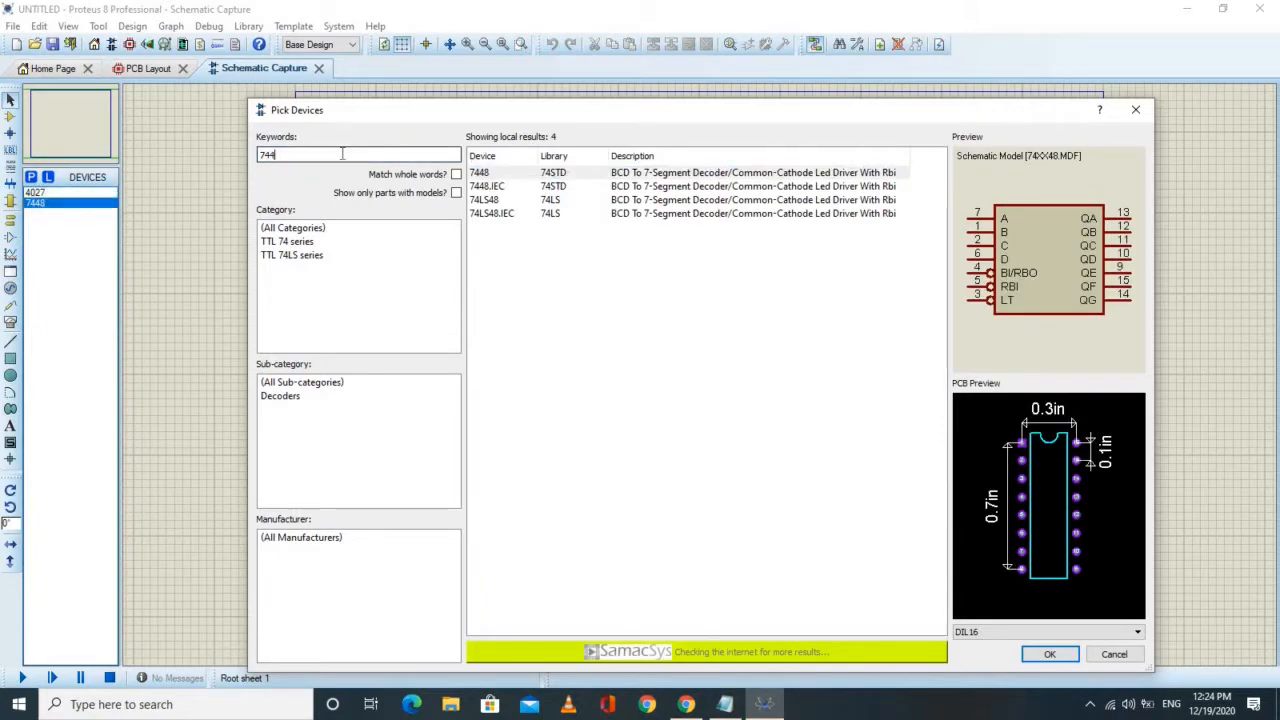
pyautogui.press('BackSpace')
pyautogui.press('BackSpace')
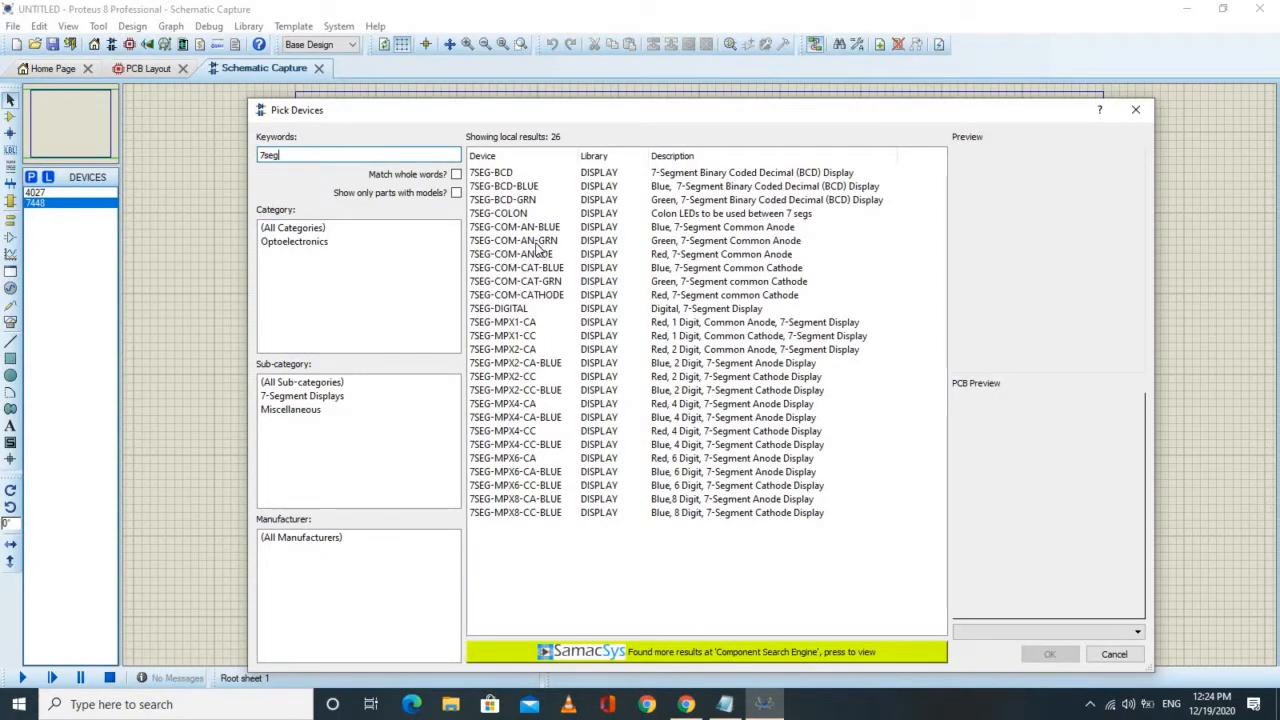
pyautogui.doubleClick(547, 284)
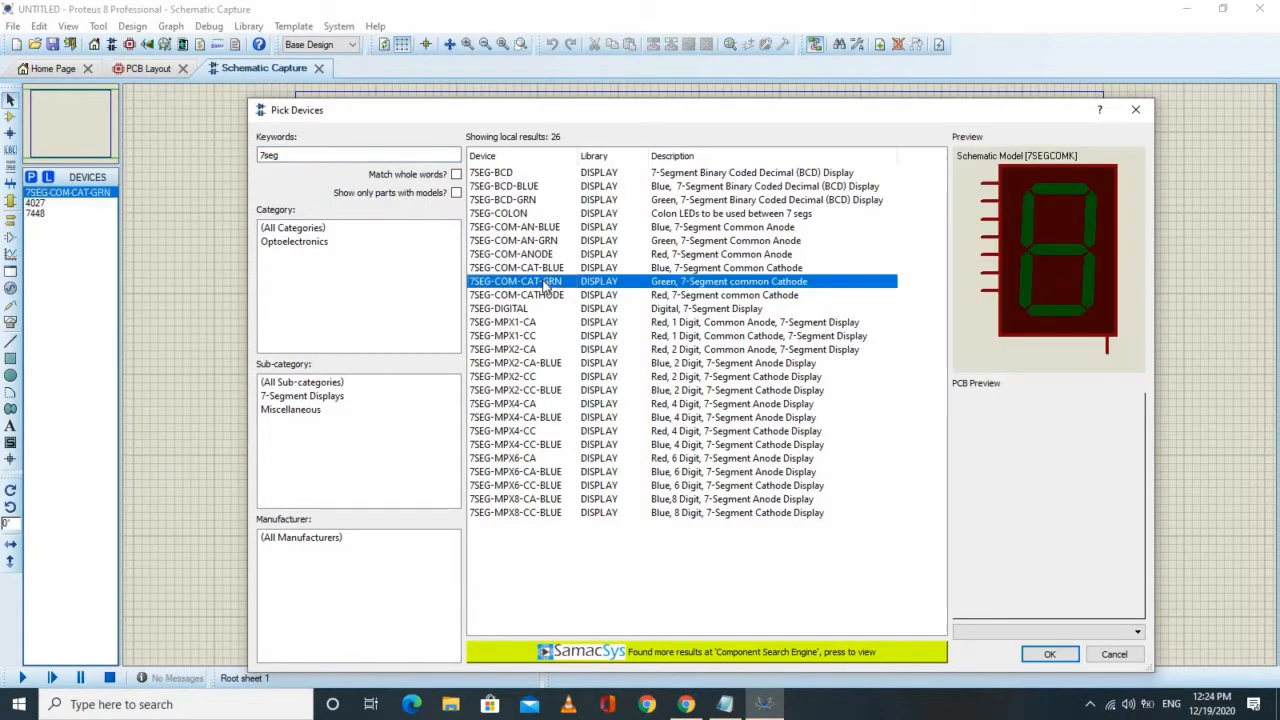
# Search the parts library for "and" and add the simple two-input AND gate from the ACTIVE library to the device list
pyautogui.click(311, 155)
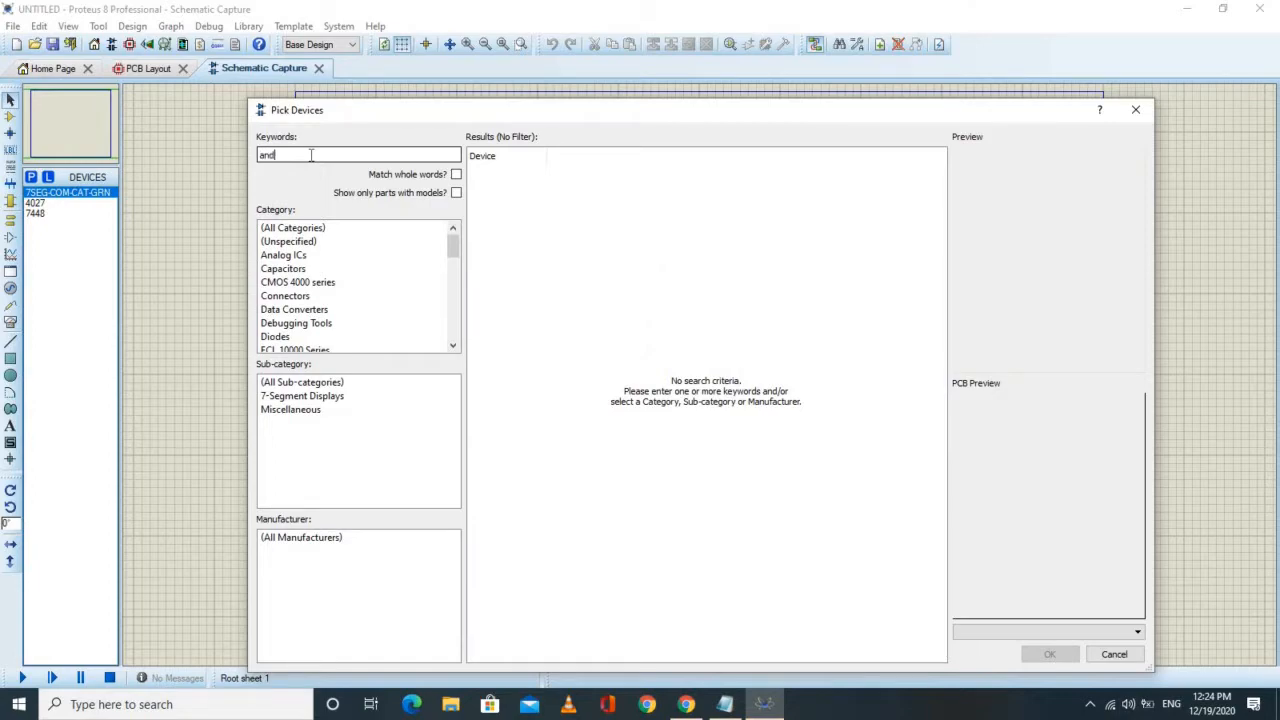
pyautogui.write('and')
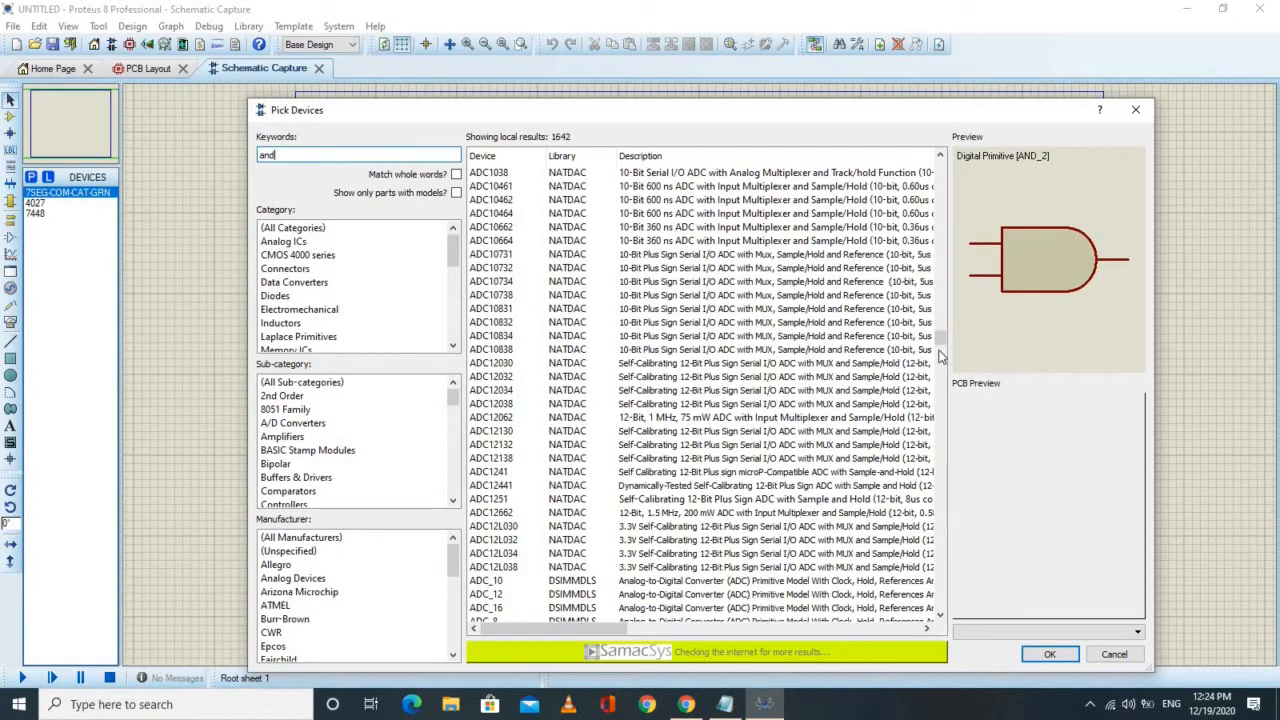
pyautogui.scroll(-4, 570, 480)
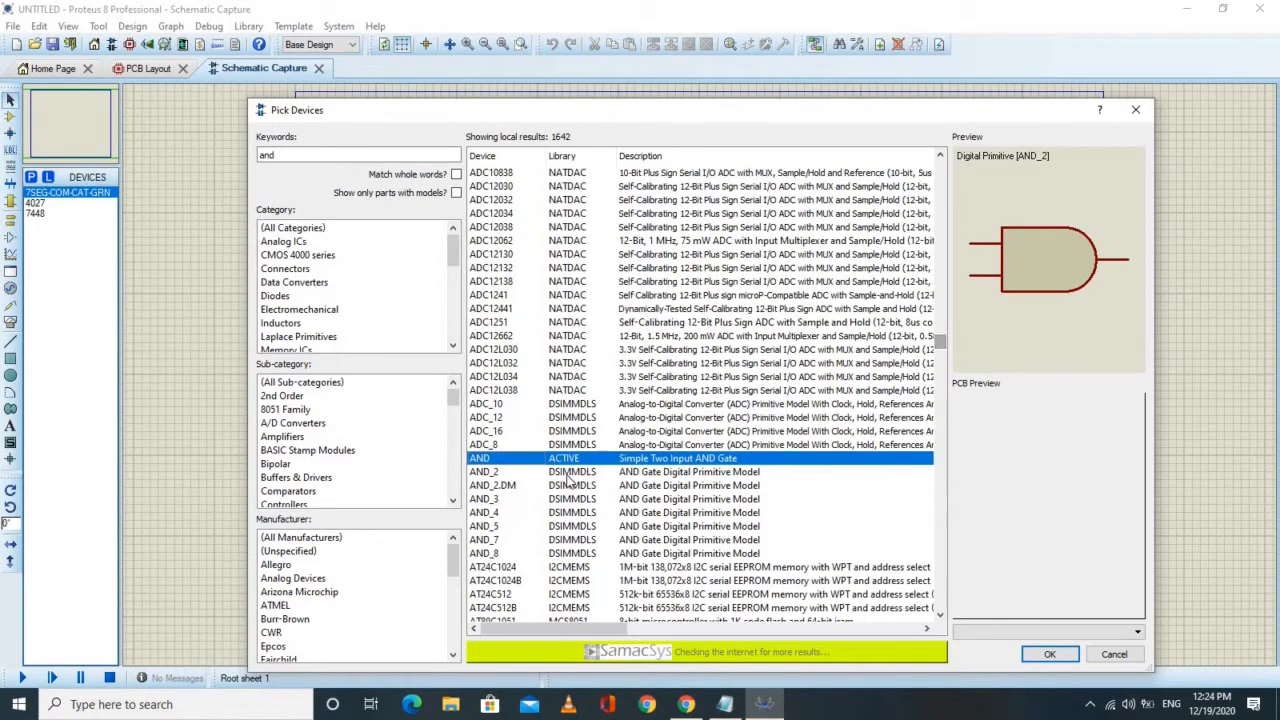
pyautogui.doubleClick(556, 461)
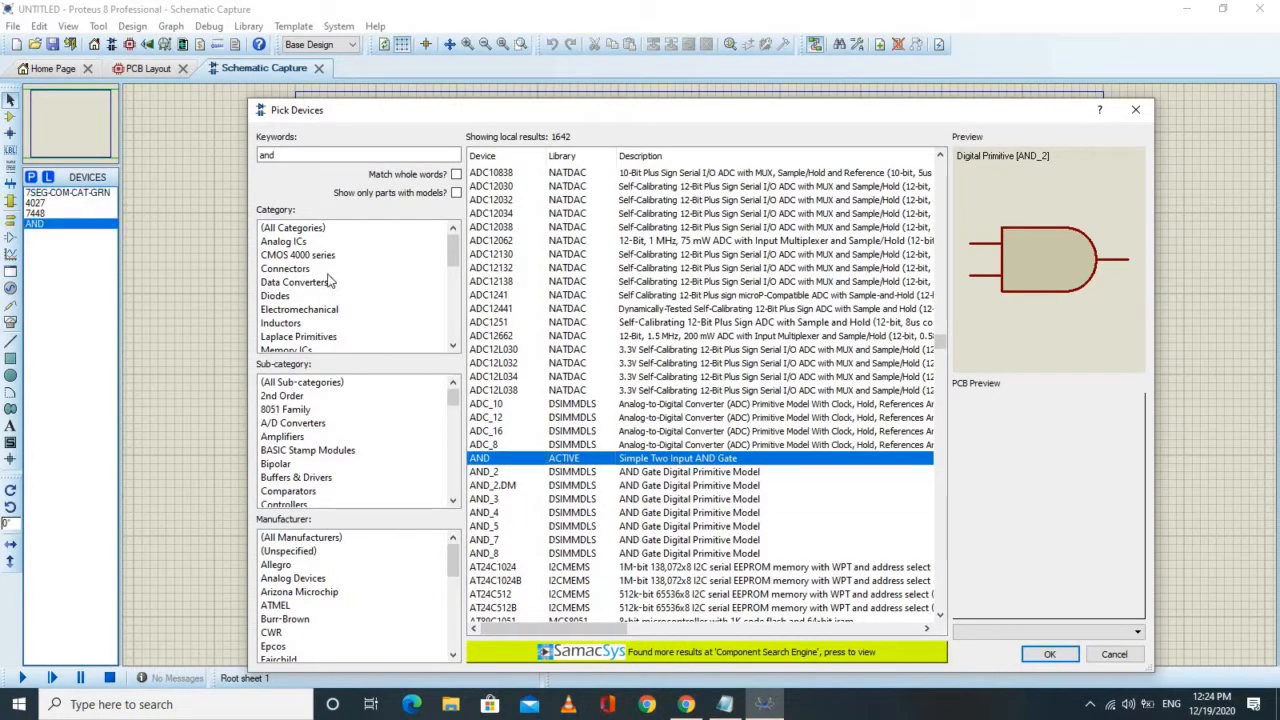
# Search the parts library for "logics" and add the LOGICSTATE source to the device list
pyautogui.click(296, 155)
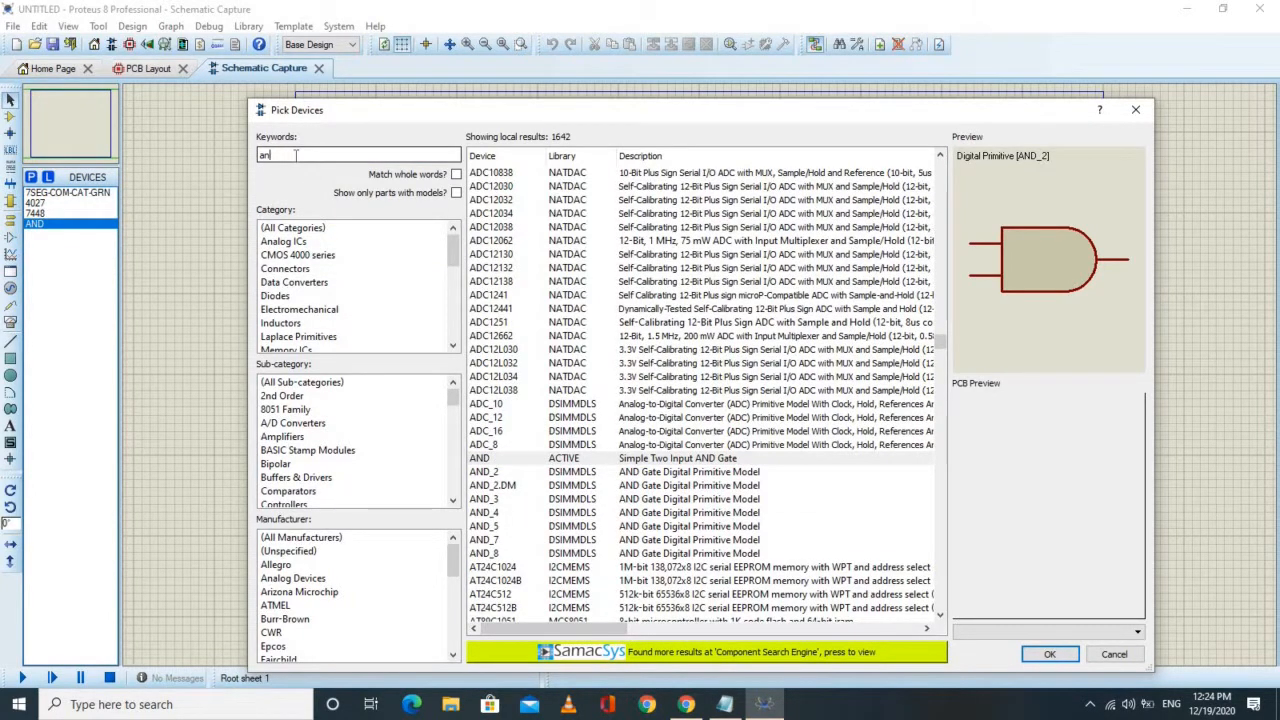
pyautogui.press('BackSpace')
pyautogui.press('BackSpace')
pyautogui.press('BackSpace')
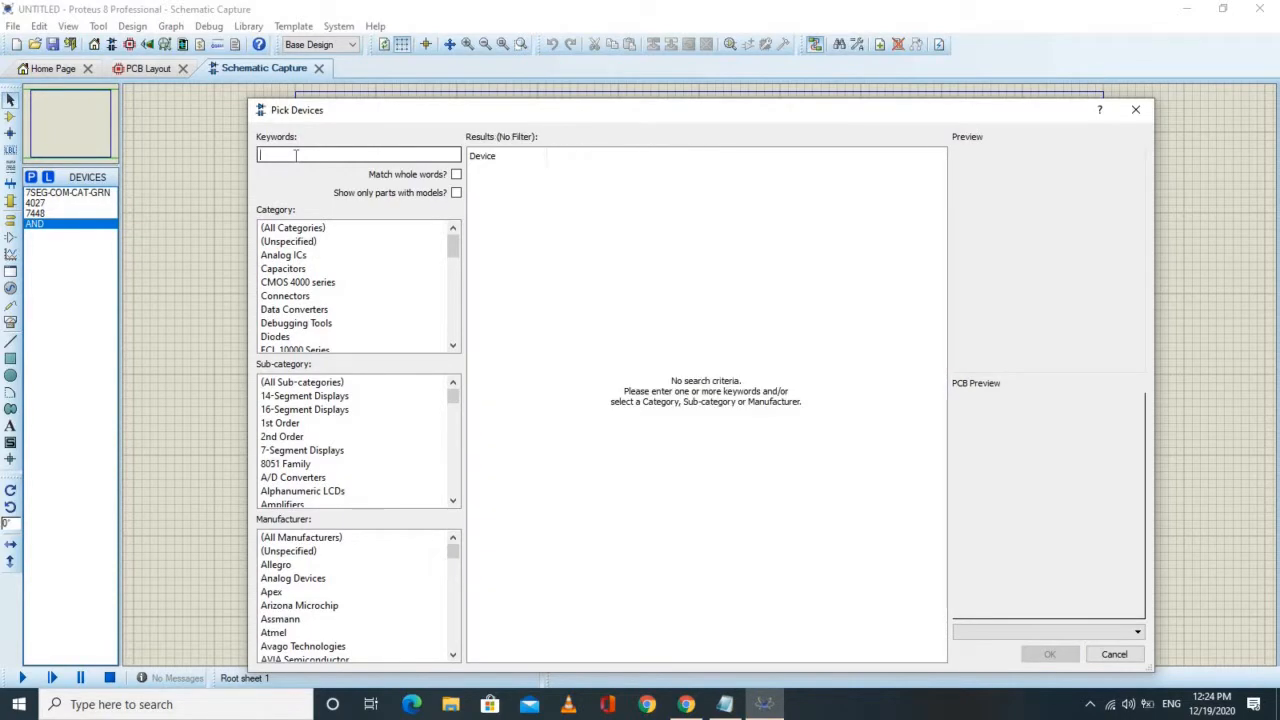
pyautogui.write('logics')
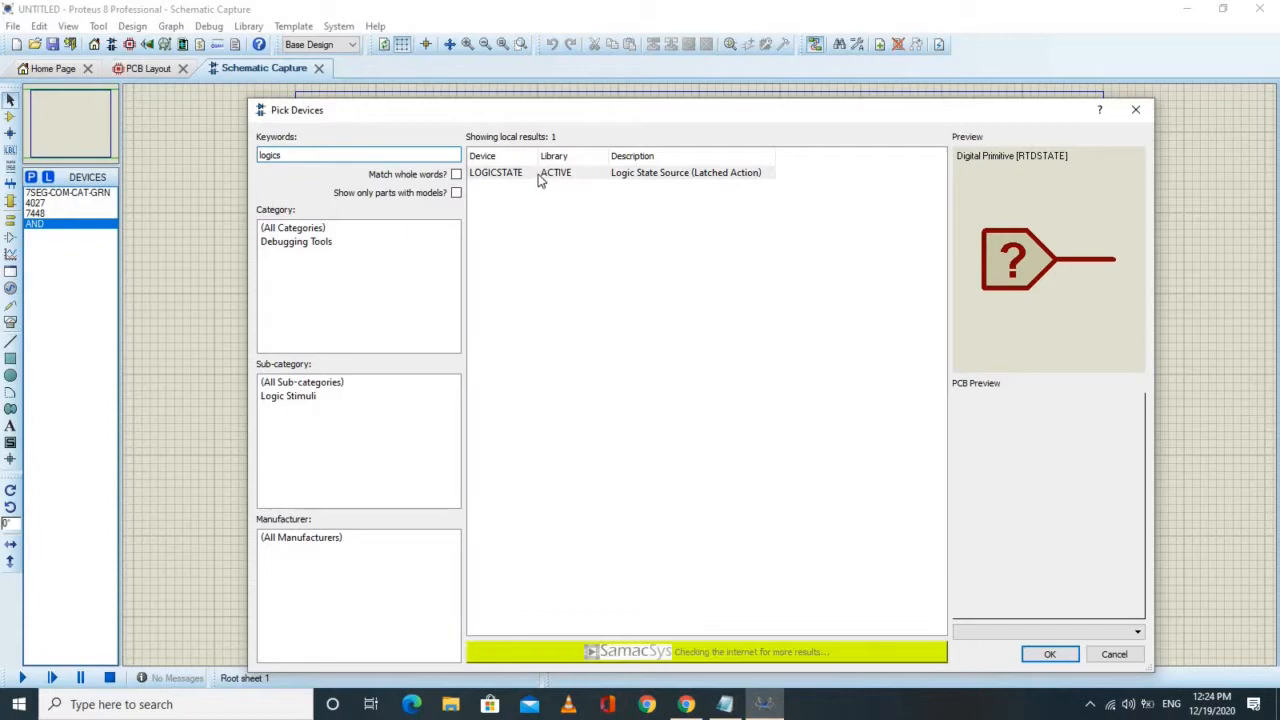
pyautogui.doubleClick(543, 174)
# Search the parts library for "logicp", add LOGICPROBE (BIG) to the device list, and close the library
pyautogui.click(351, 157)
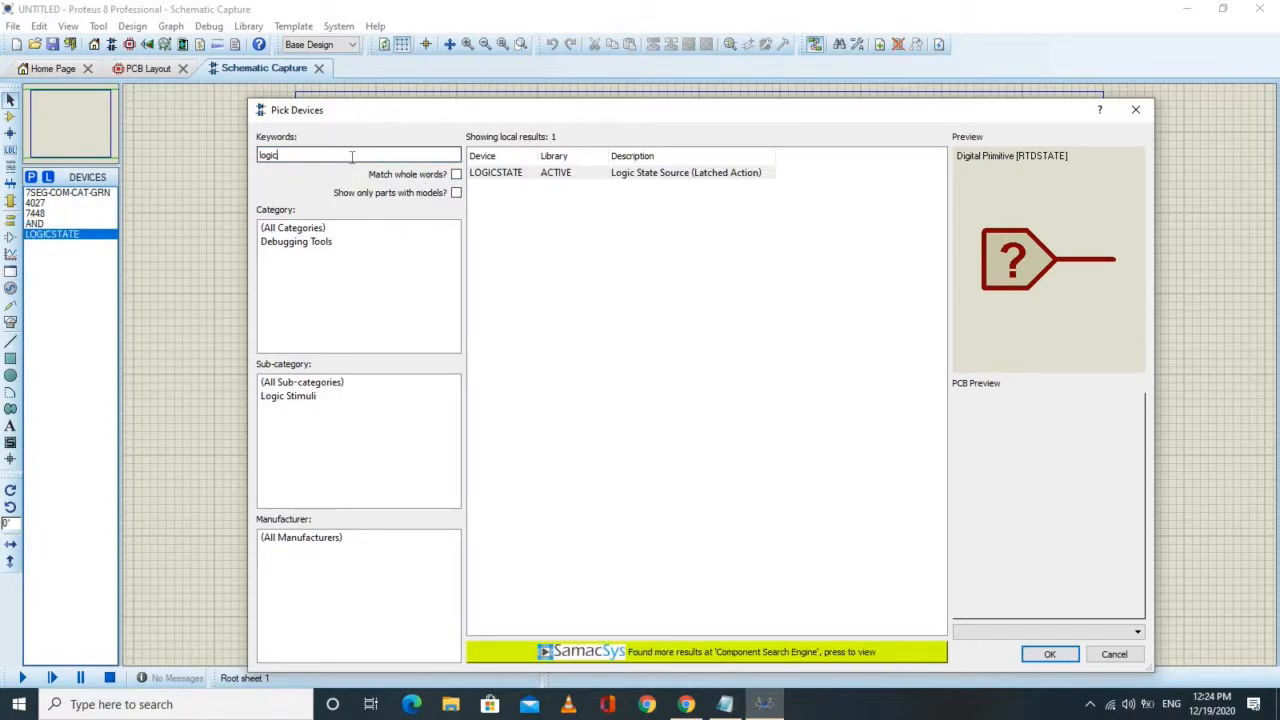
pyautogui.write('p')
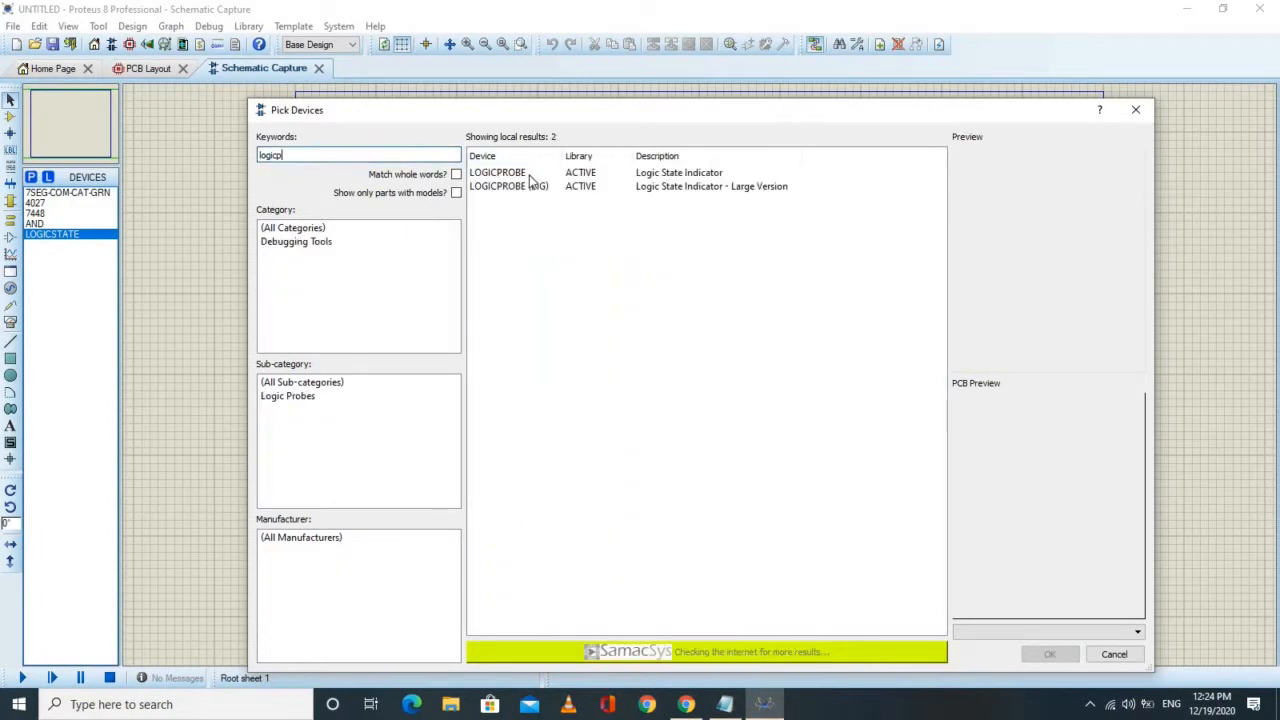
pyautogui.doubleClick(531, 187)
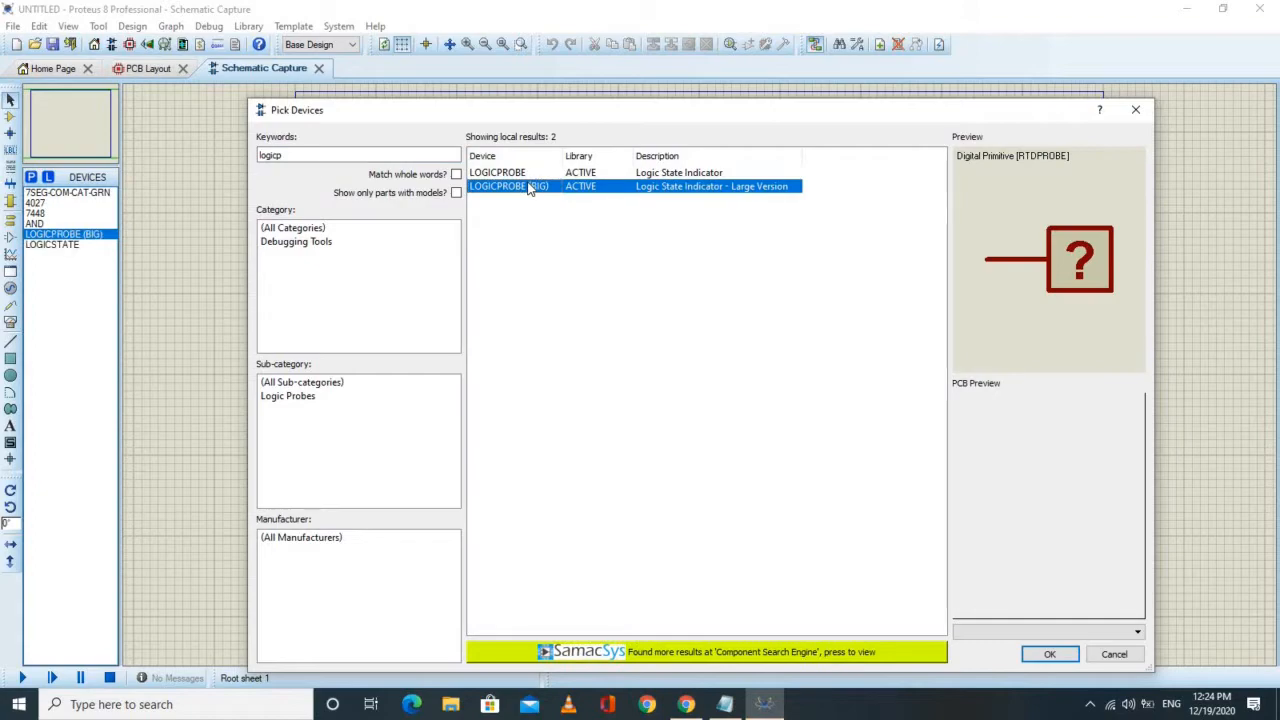
pyautogui.click(1136, 110)
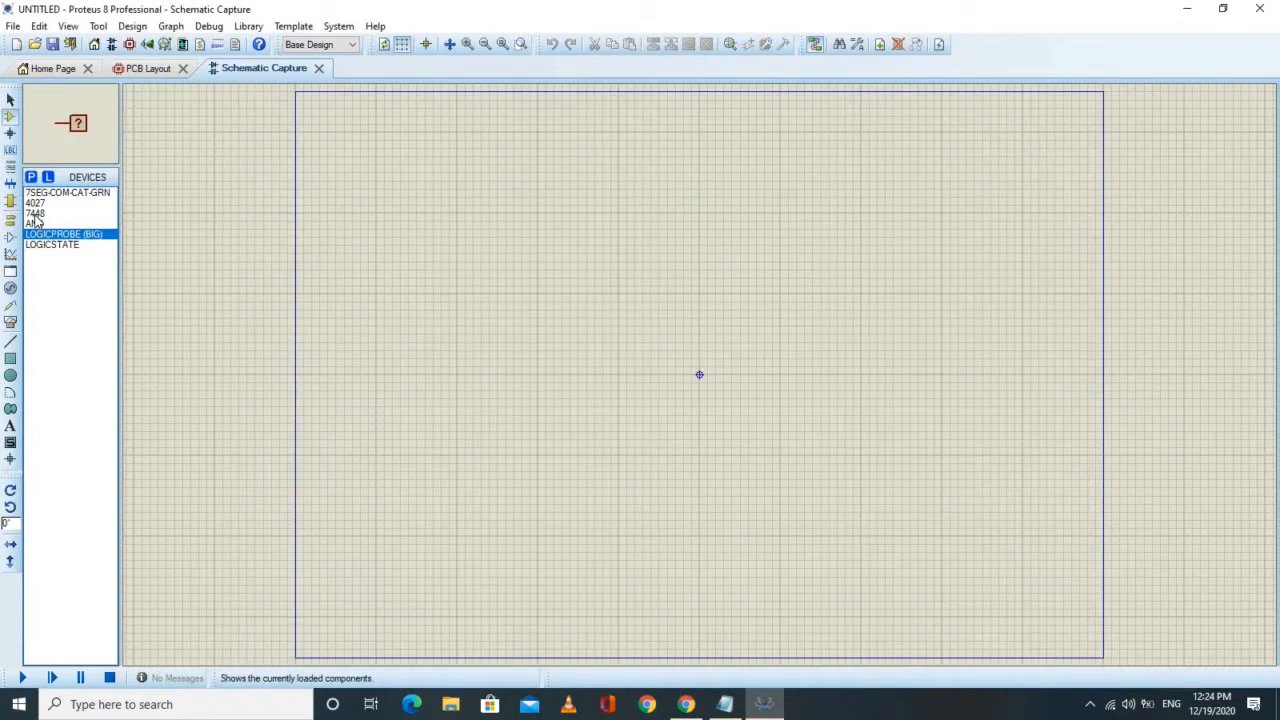
# Place three 4027 JK flip-flops side by side in a horizontal row across the middle of the sheet
pyautogui.click(35, 214)
pyautogui.click(33, 204)
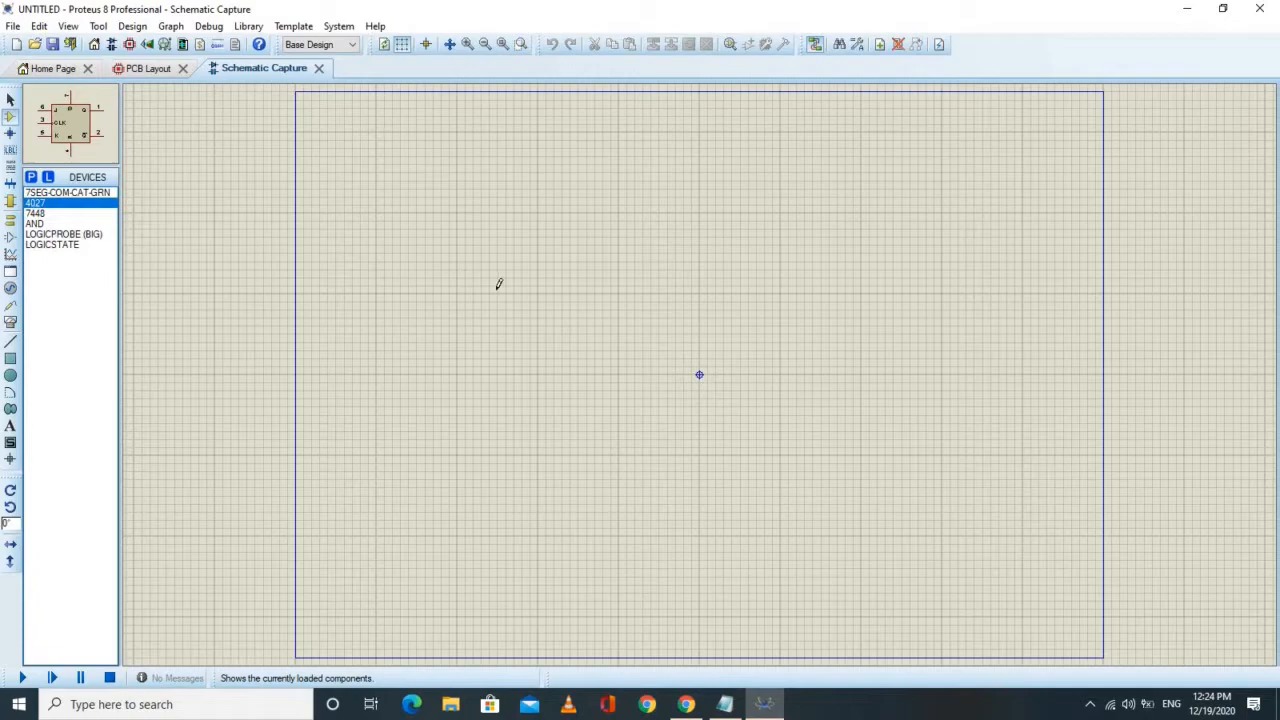
pyautogui.click(371, 340)
pyautogui.click(372, 342)
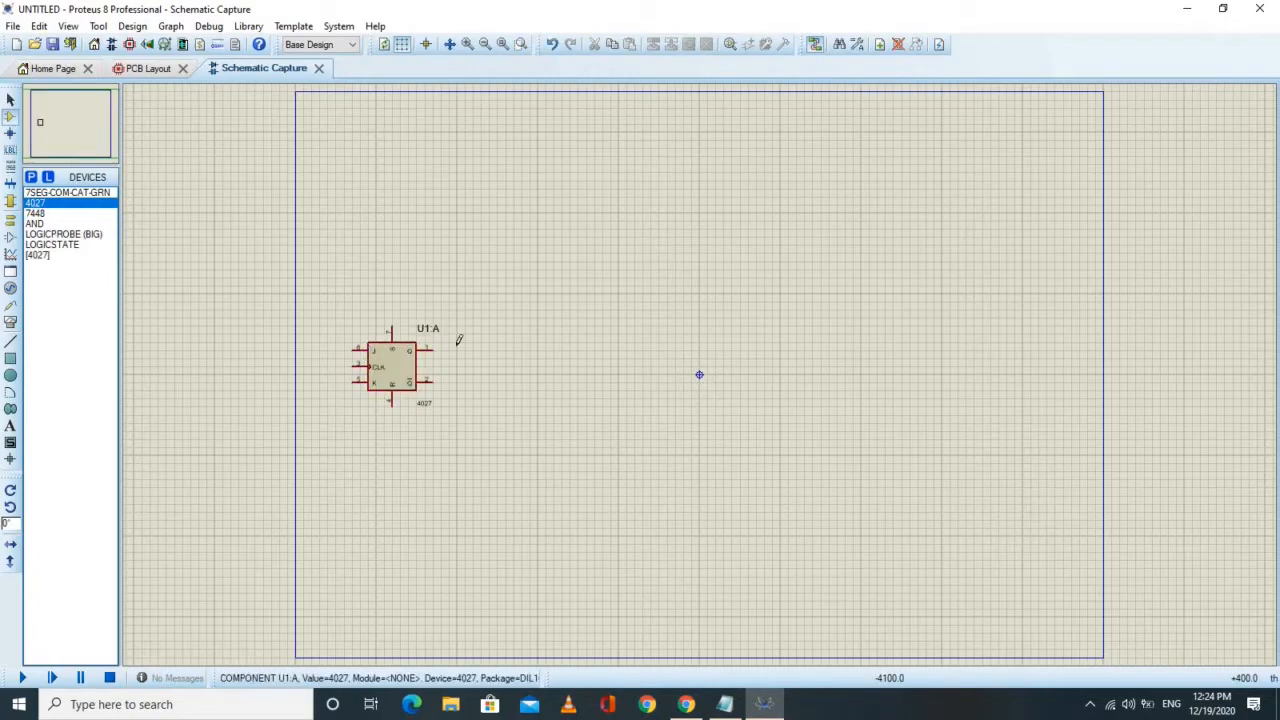
pyautogui.click(524, 355)
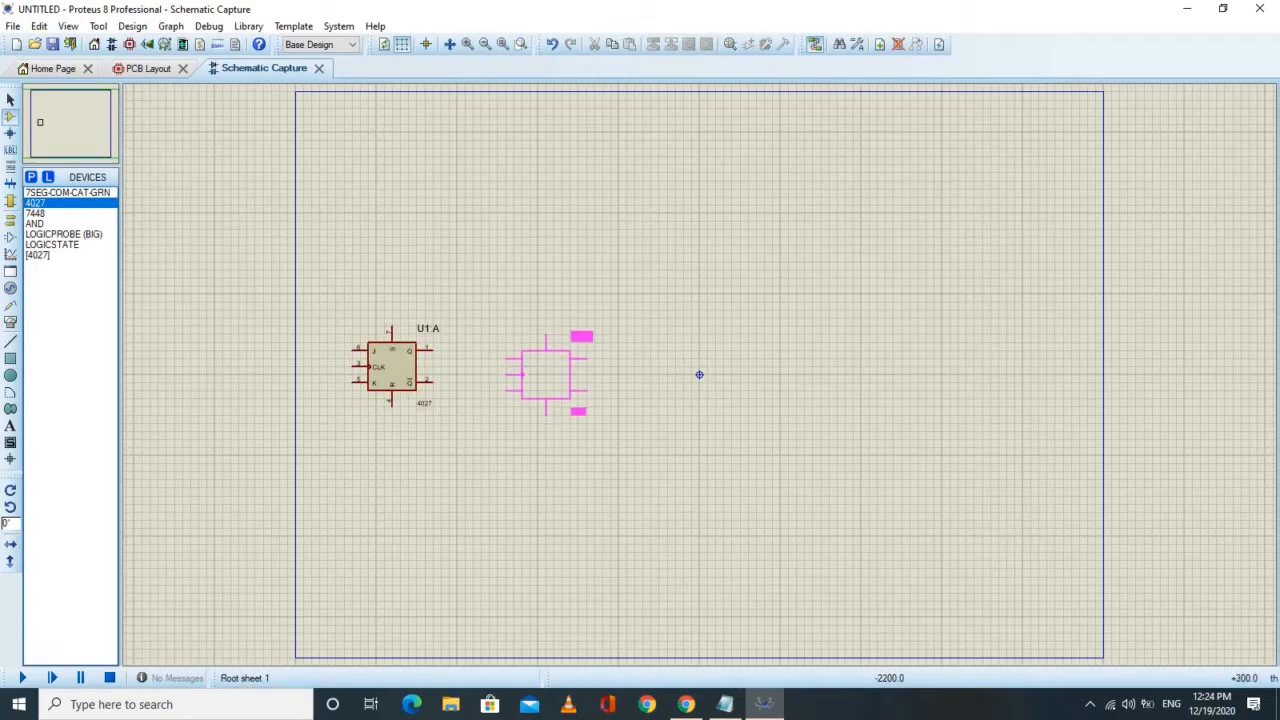
pyautogui.click(524, 347)
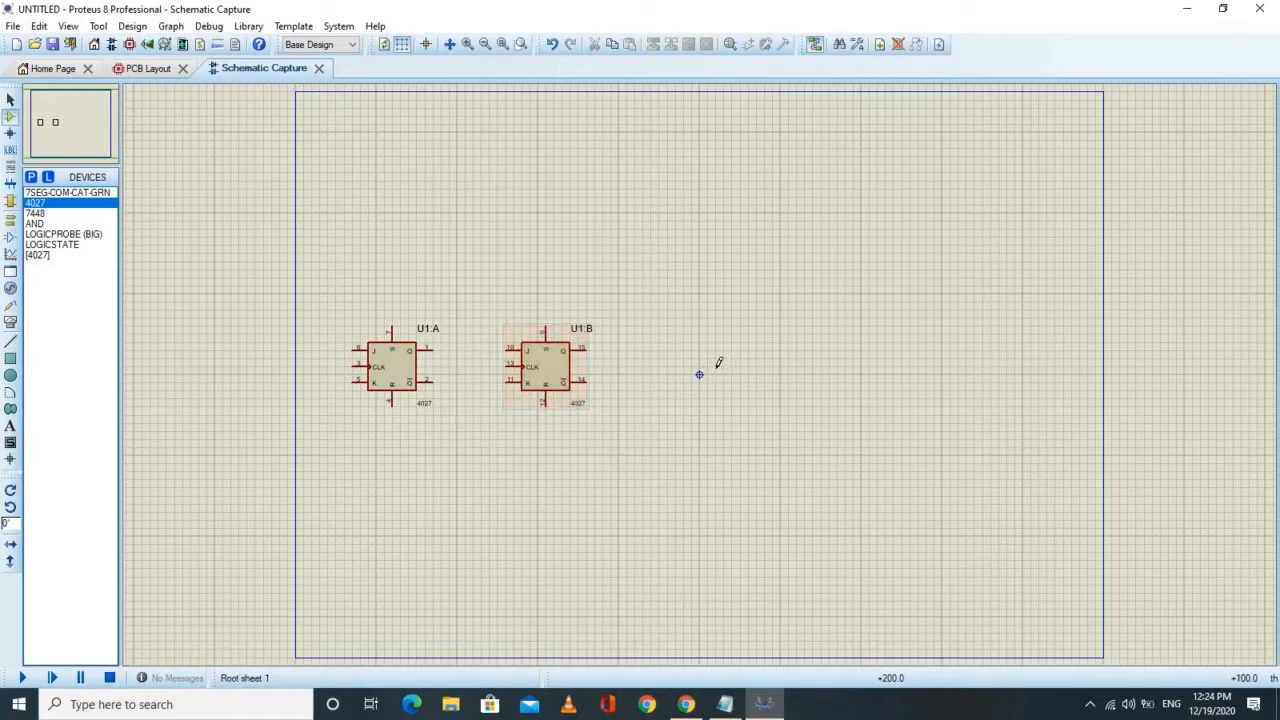
pyautogui.click(699, 374)
pyautogui.click(699, 374)
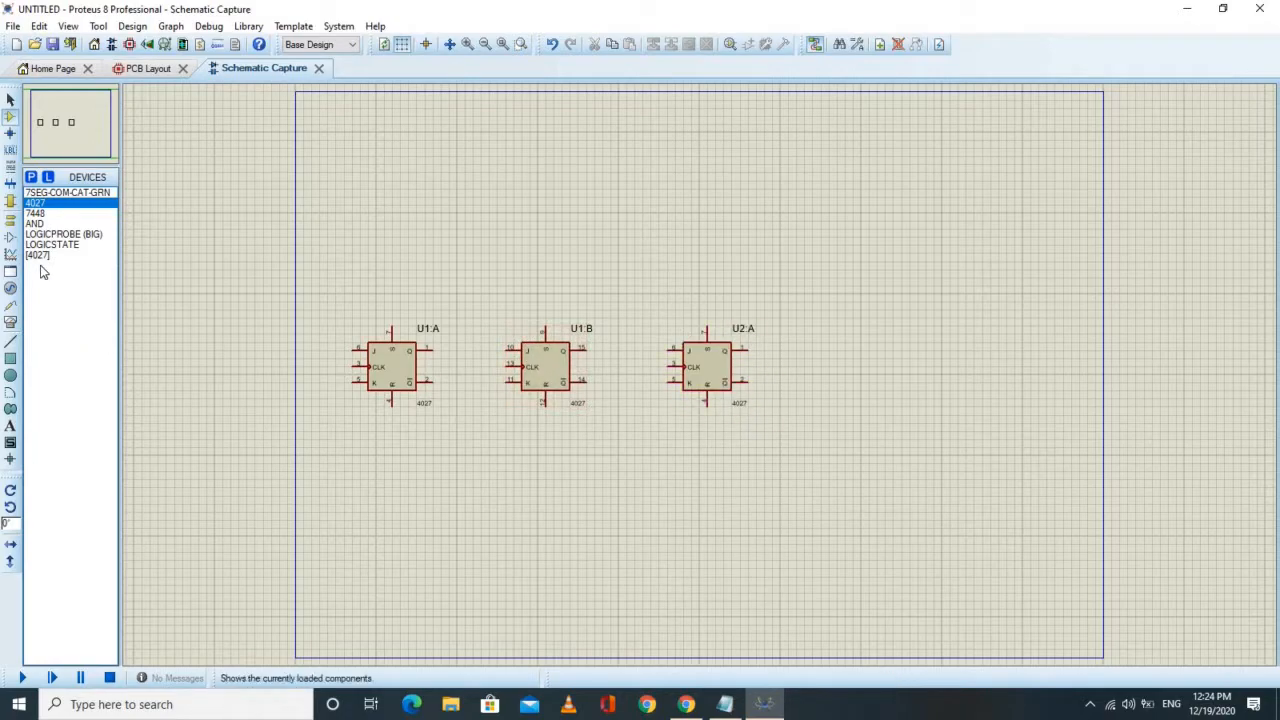
# Place a DCLOCK generator below and left of the first flip-flop and wire it to that flip-flop's CLK input
pyautogui.click(10, 288)
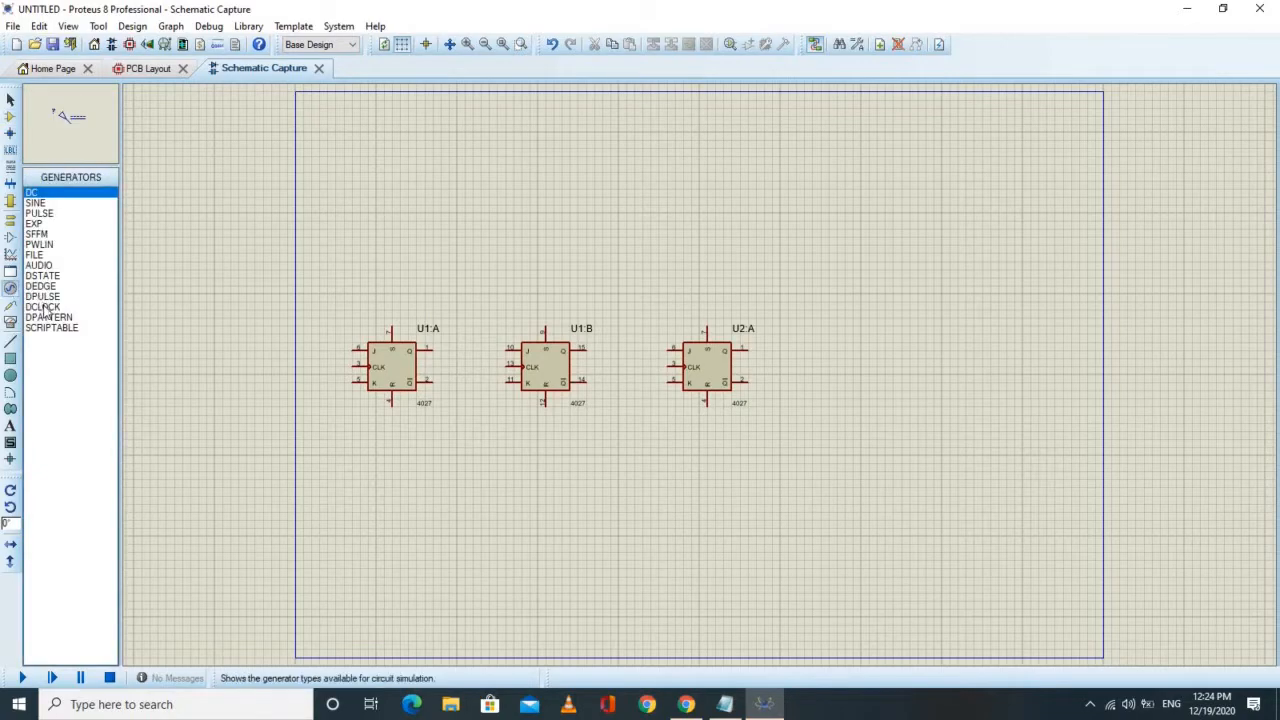
pyautogui.click(42, 307)
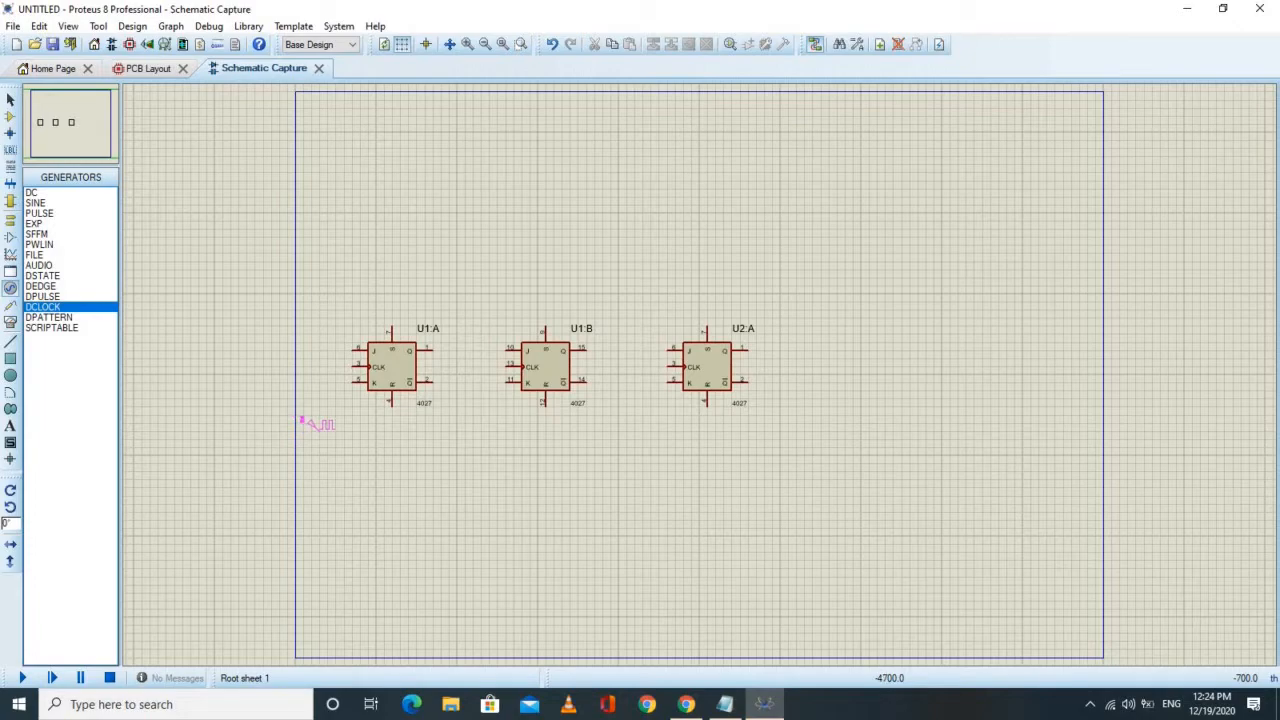
pyautogui.click(303, 423)
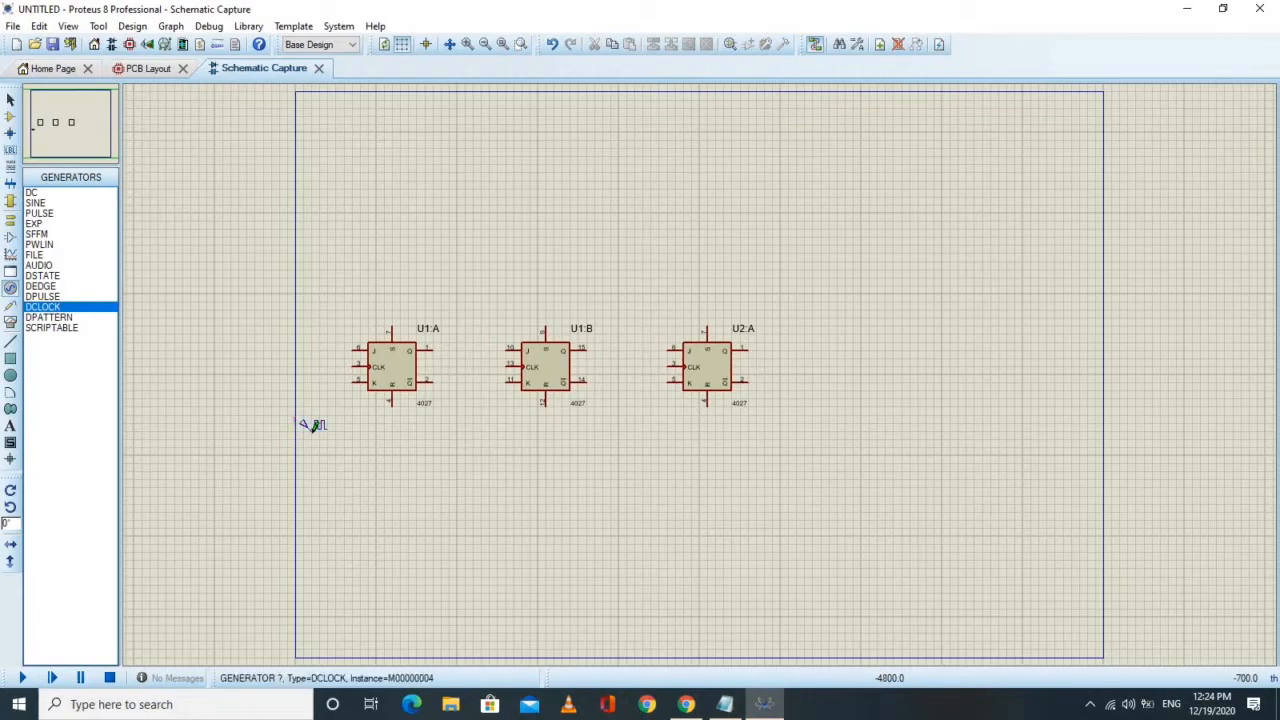
pyautogui.click(338, 429)
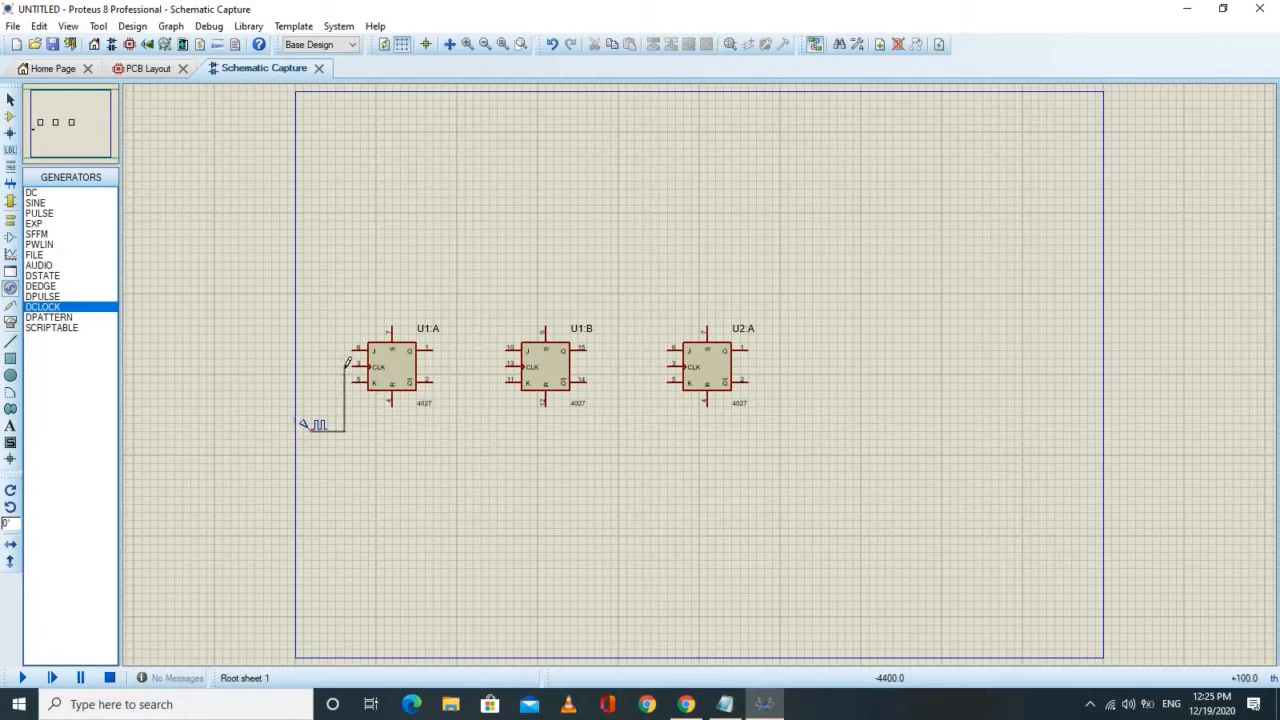
pyautogui.click(353, 366)
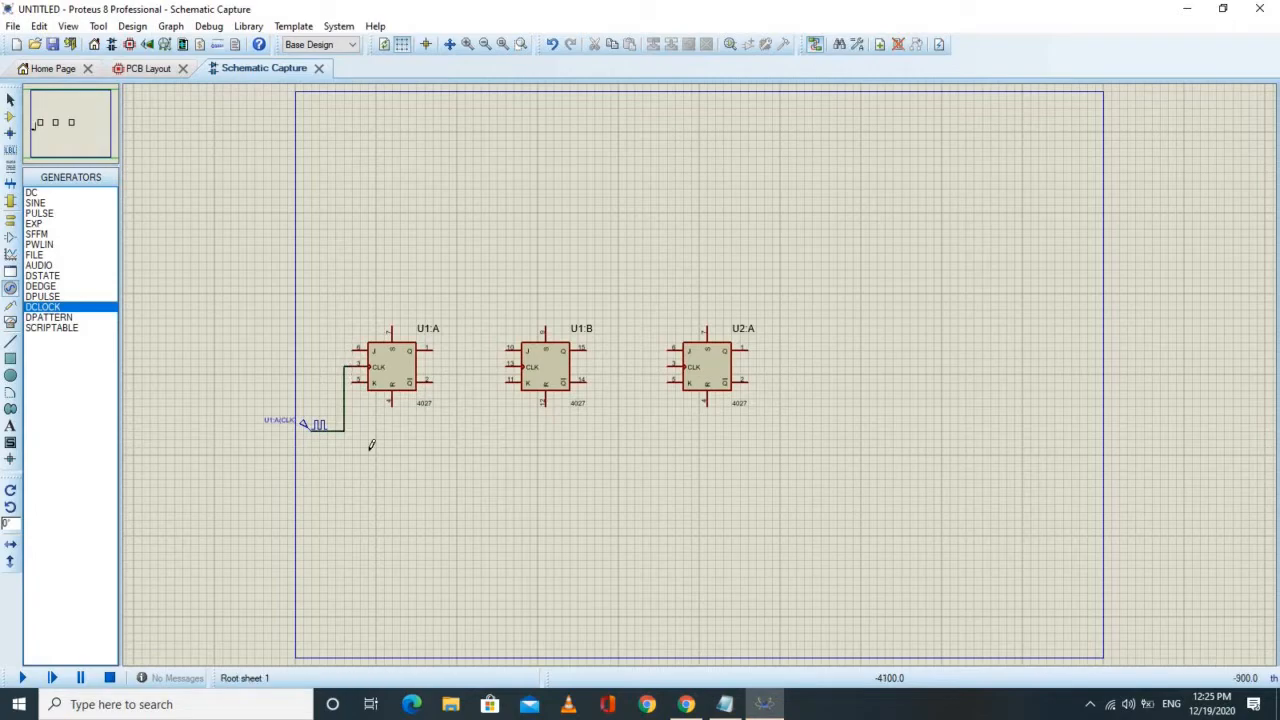
# Extend the clock wire to the CLK inputs of the second and third flip-flops
pyautogui.click(9, 118)
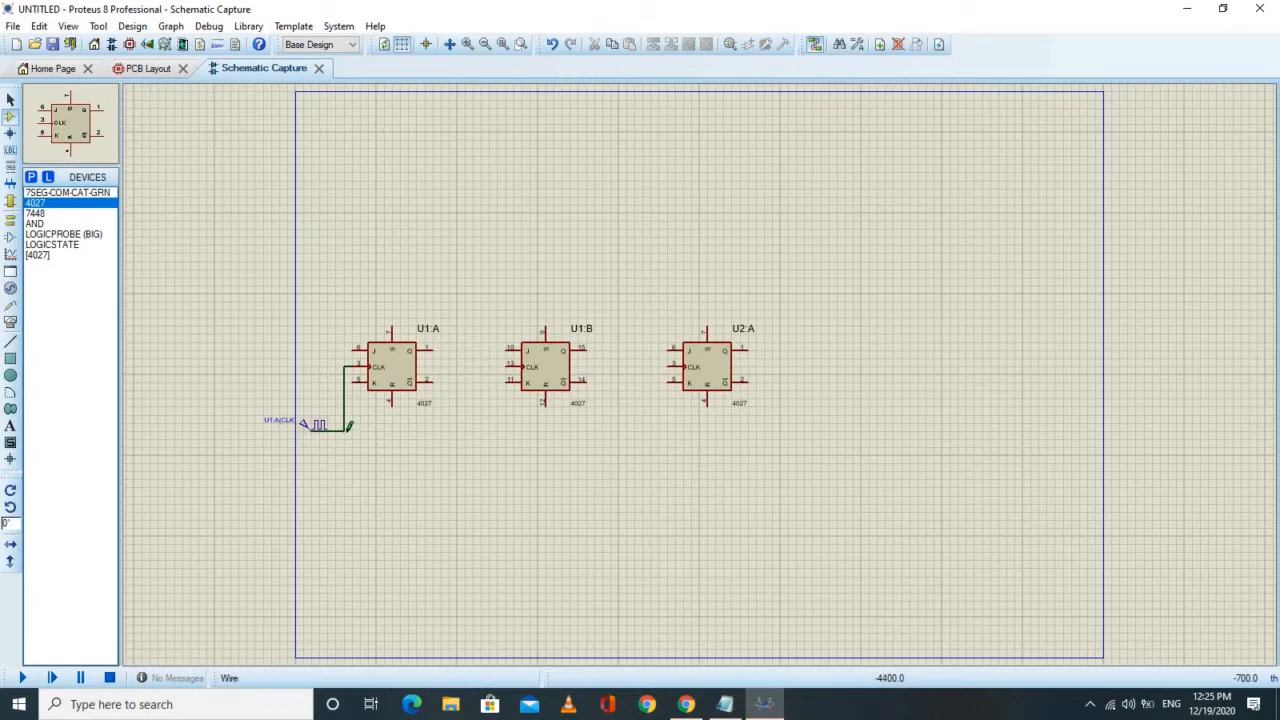
pyautogui.click(344, 431)
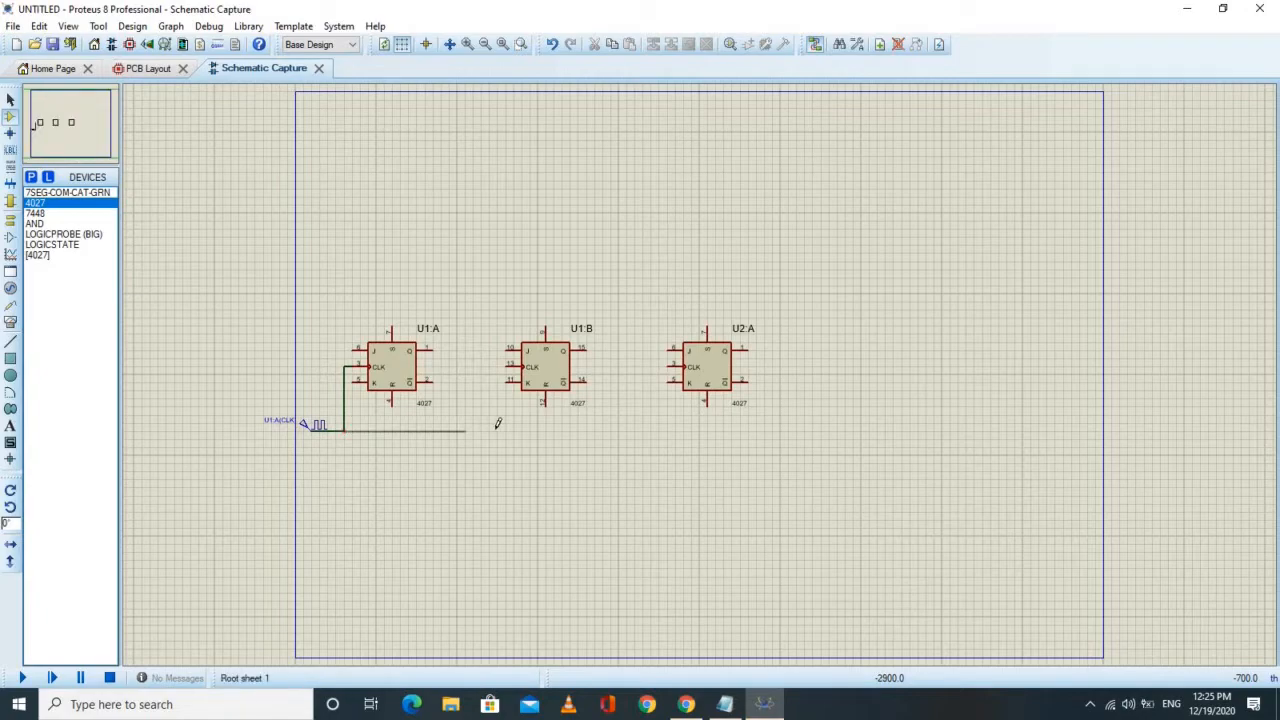
pyautogui.click(505, 364)
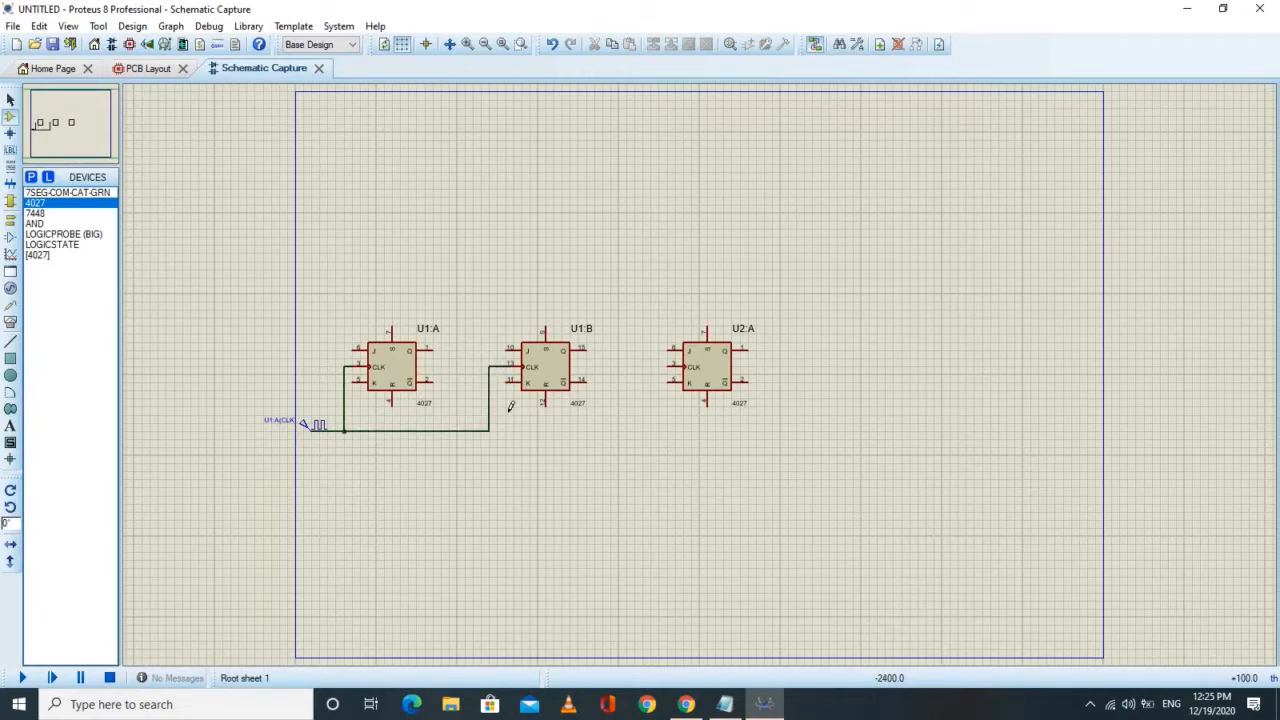
pyautogui.click(490, 429)
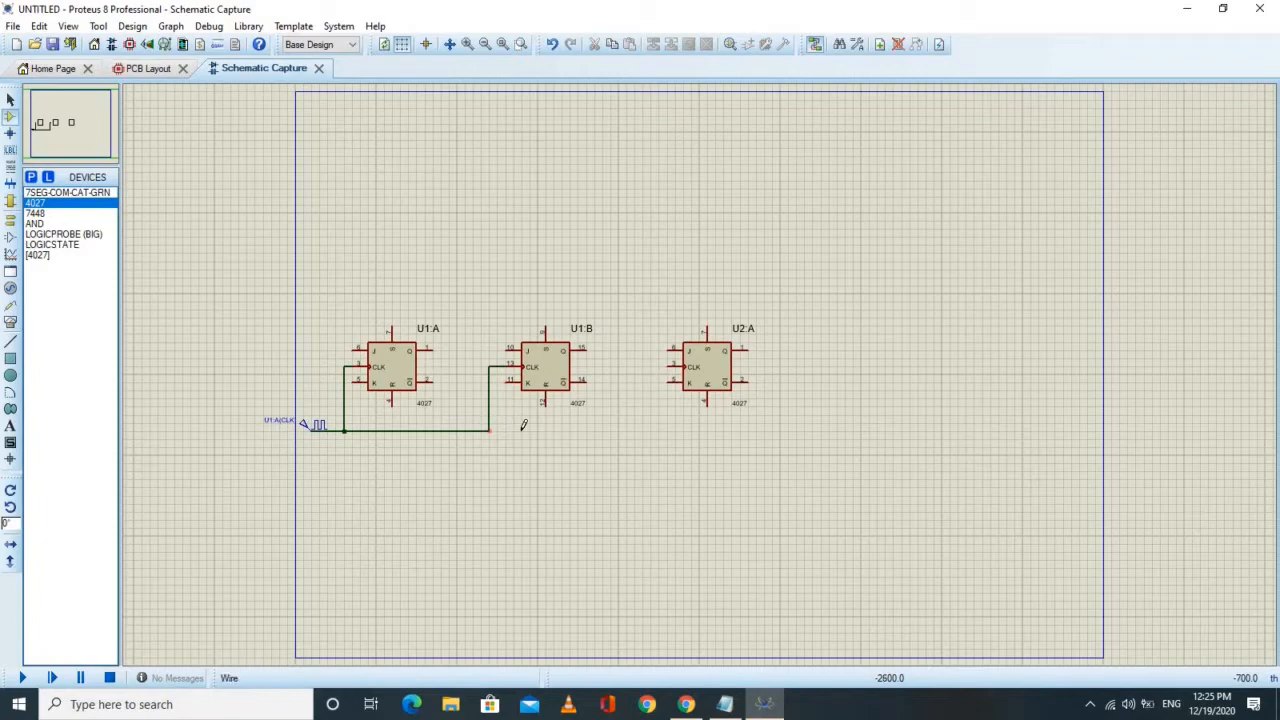
pyautogui.click(666, 364)
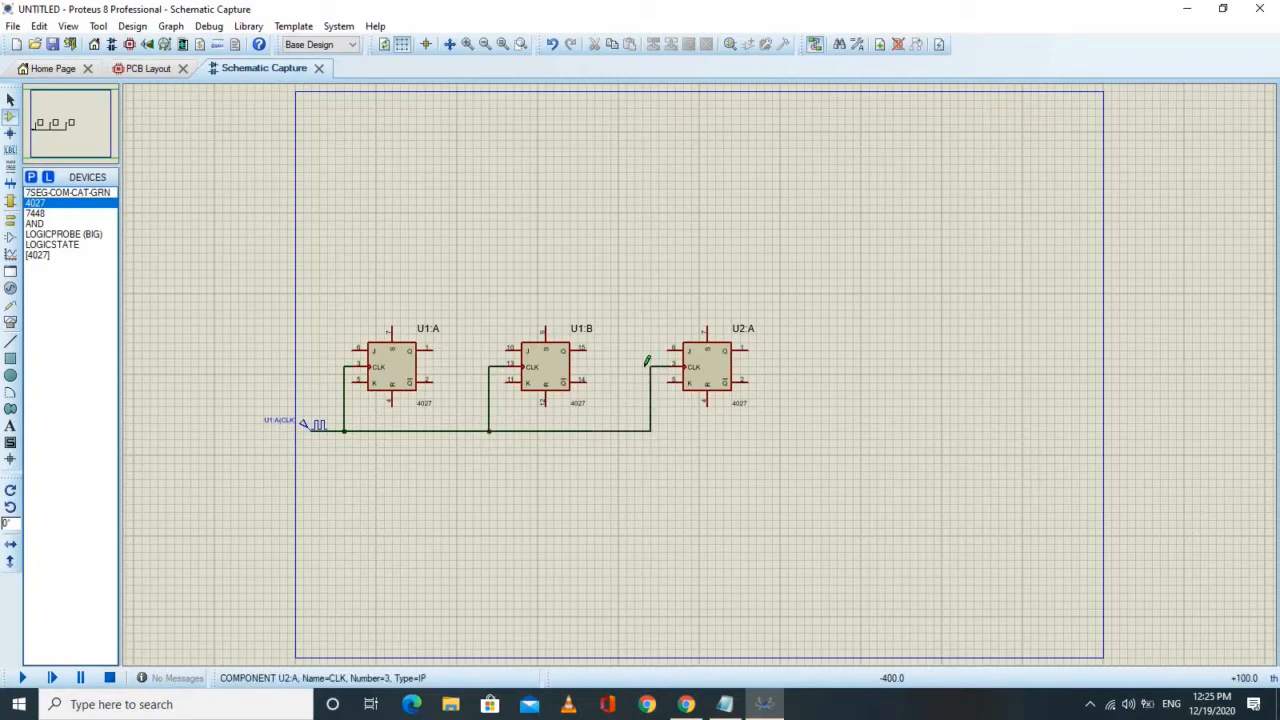
# Place a LOGICSTATE source above and left of the first flip-flop and wire it to both its J and K inputs
pyautogui.click(70, 245)
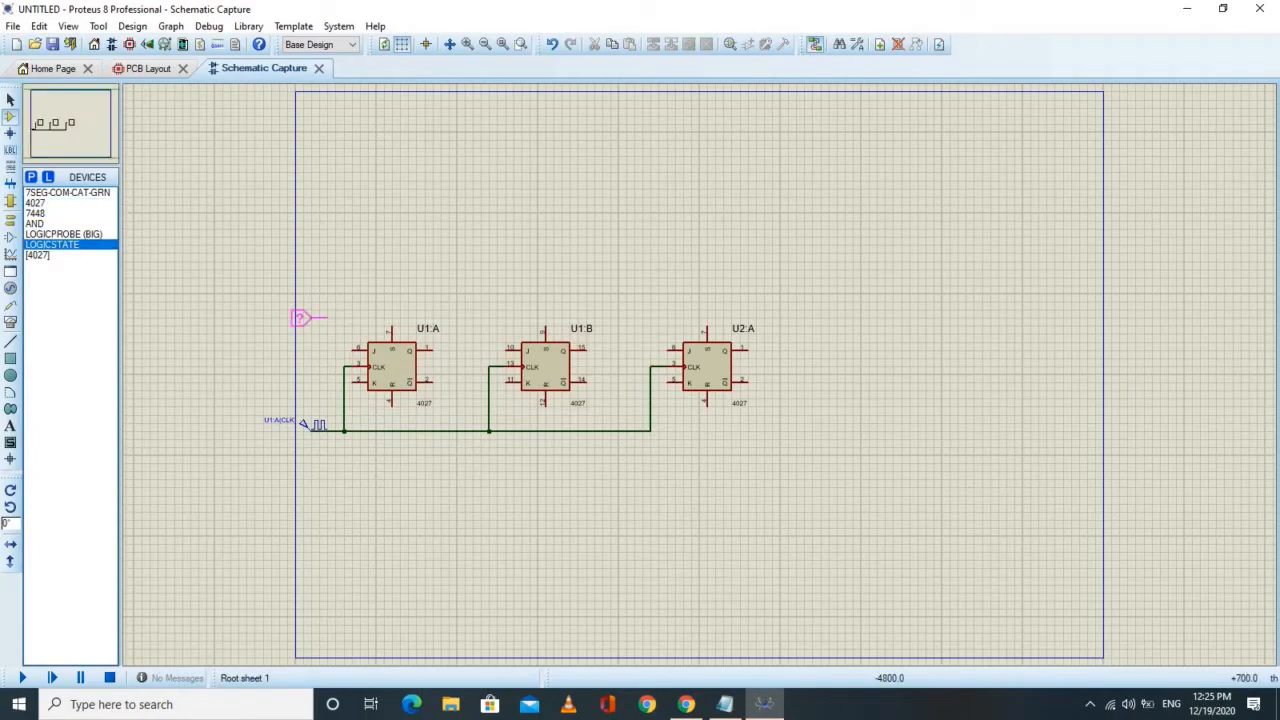
pyautogui.click(303, 318)
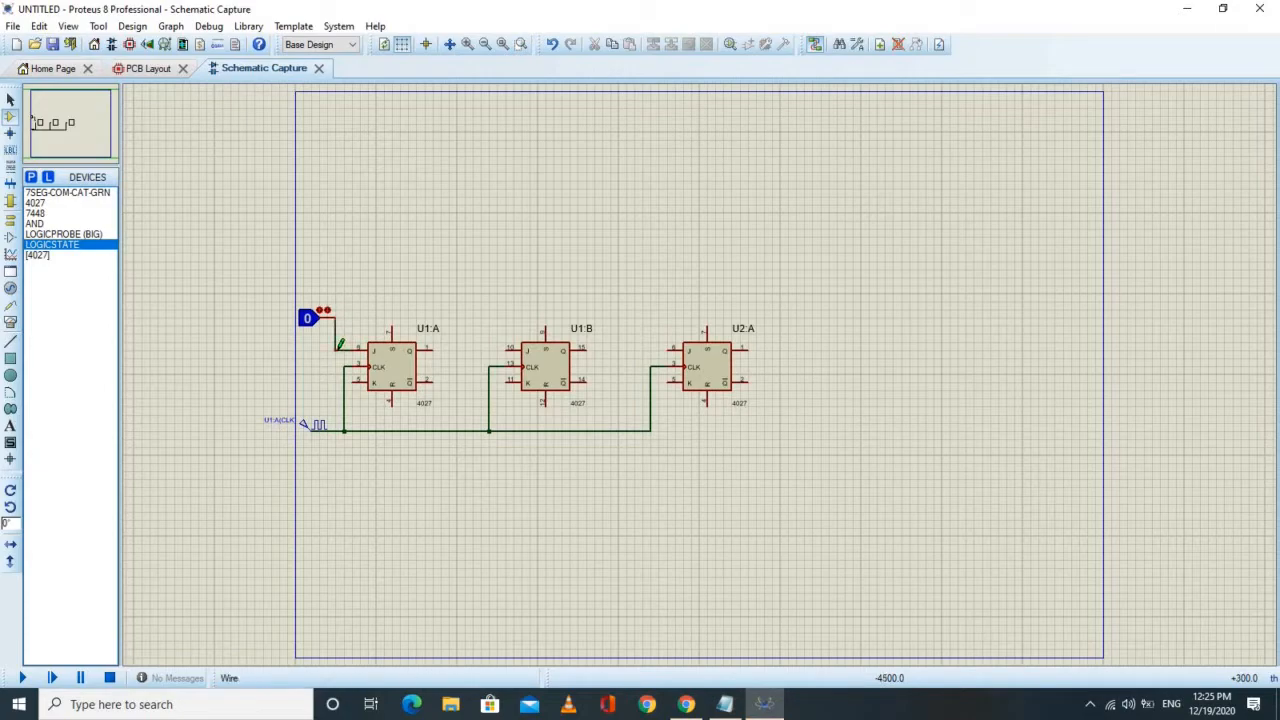
pyautogui.click(339, 367)
pyautogui.click(357, 381)
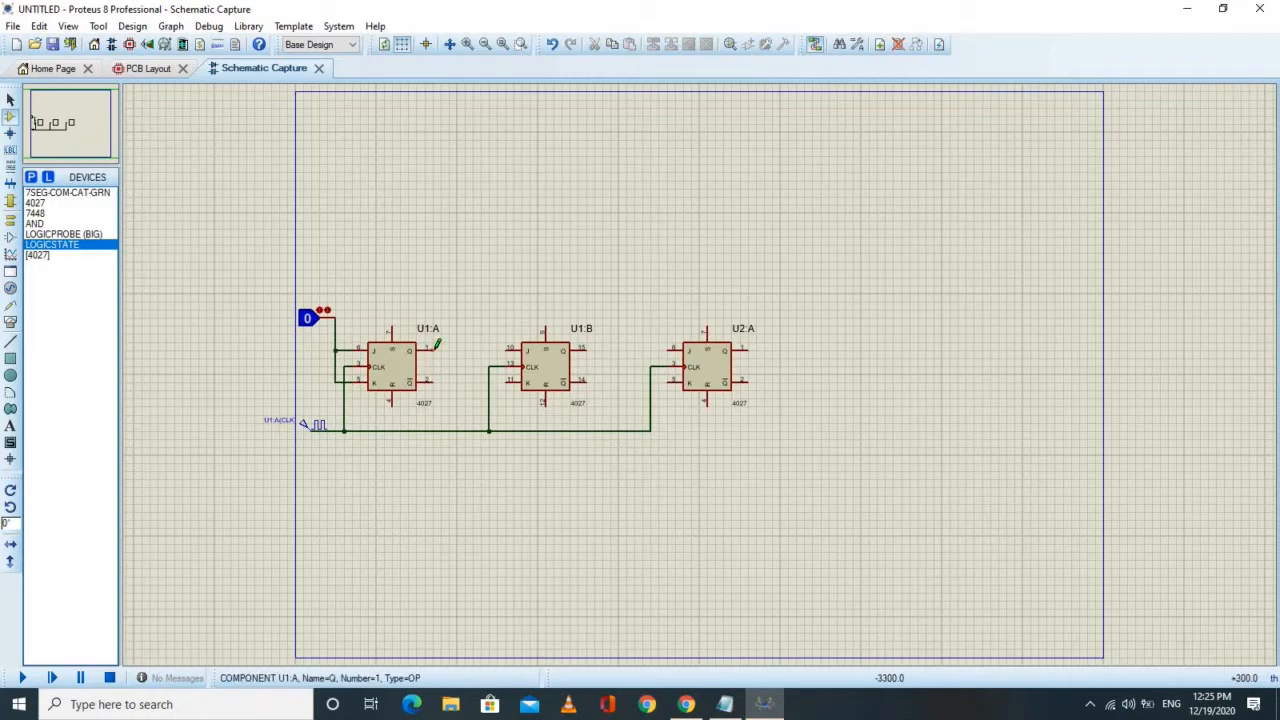
# Wire the first flip-flop's Q output to both the J and K inputs of the second flip-flop
pyautogui.click(447, 345)
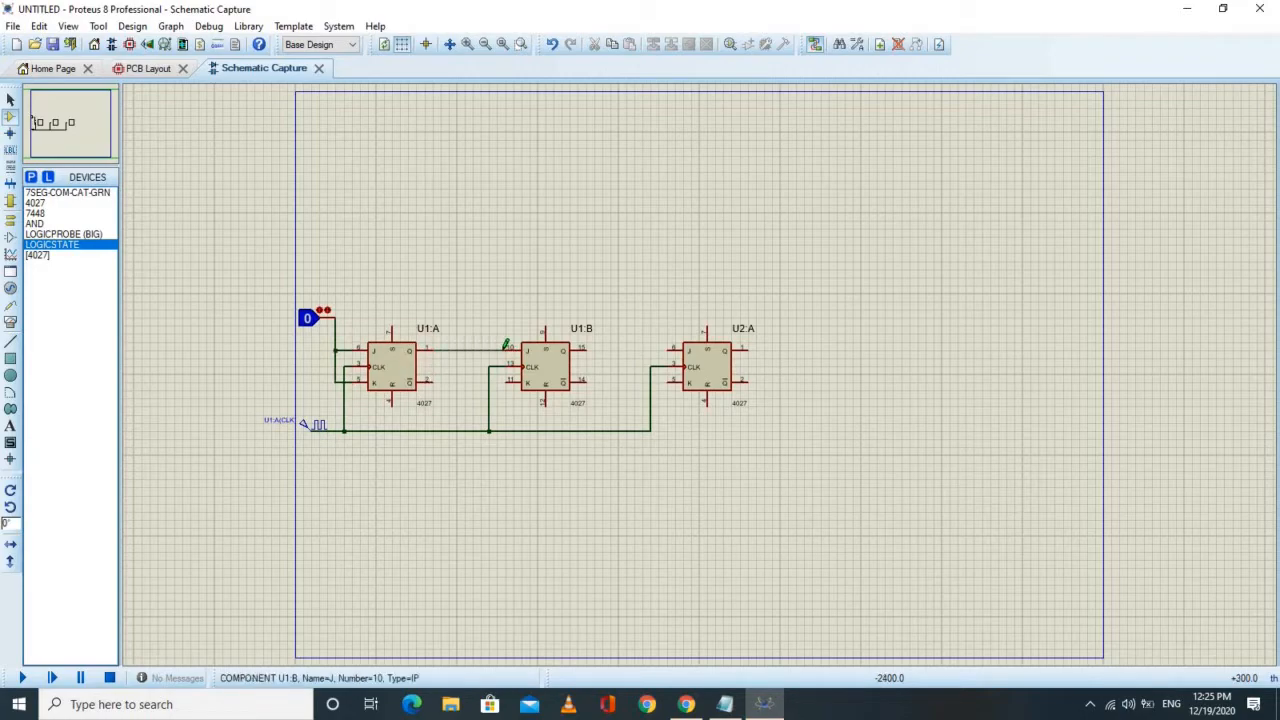
pyautogui.click(510, 347)
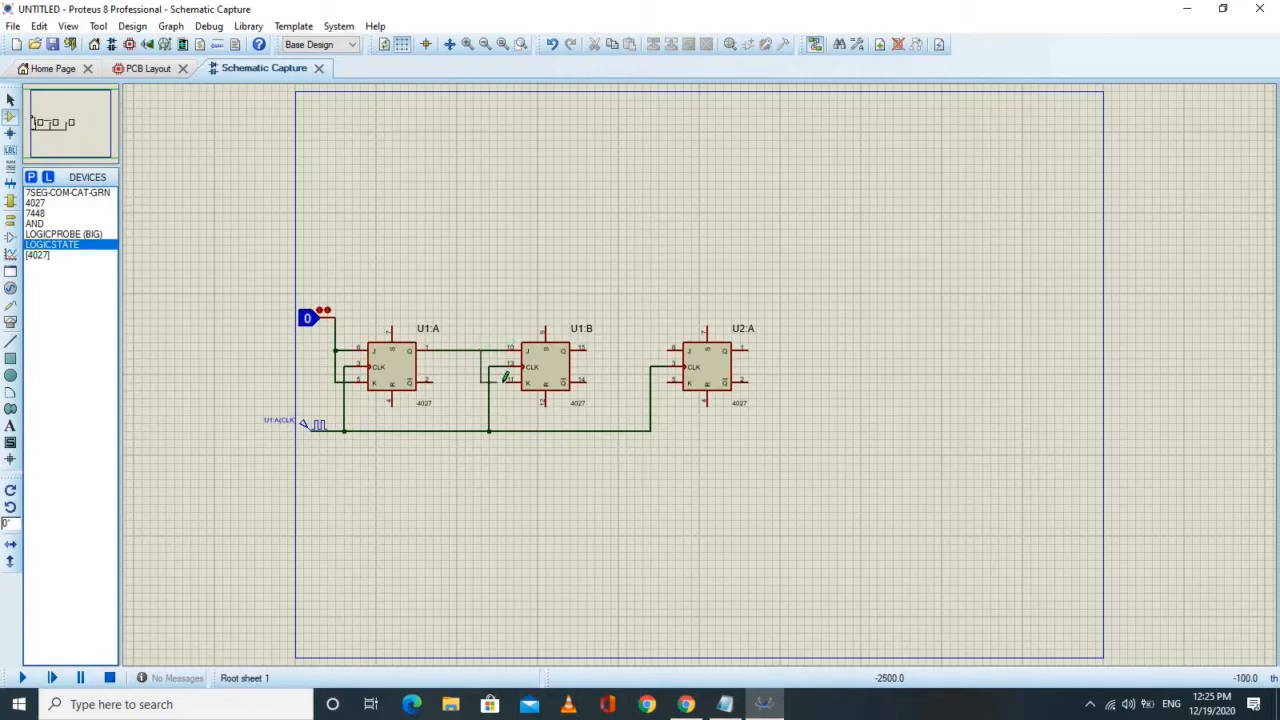
pyautogui.click(505, 379)
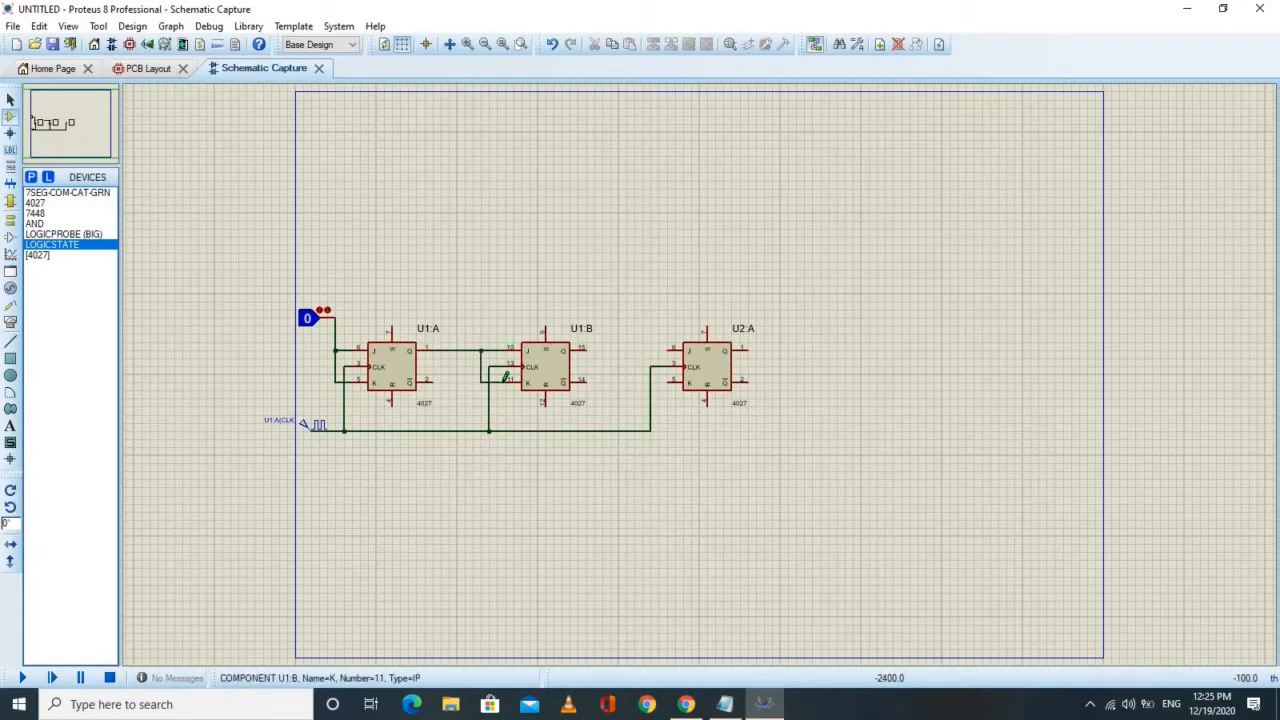
# Place an AND gate above the second flip-flop, toward the gap before the third
pyautogui.click(38, 224)
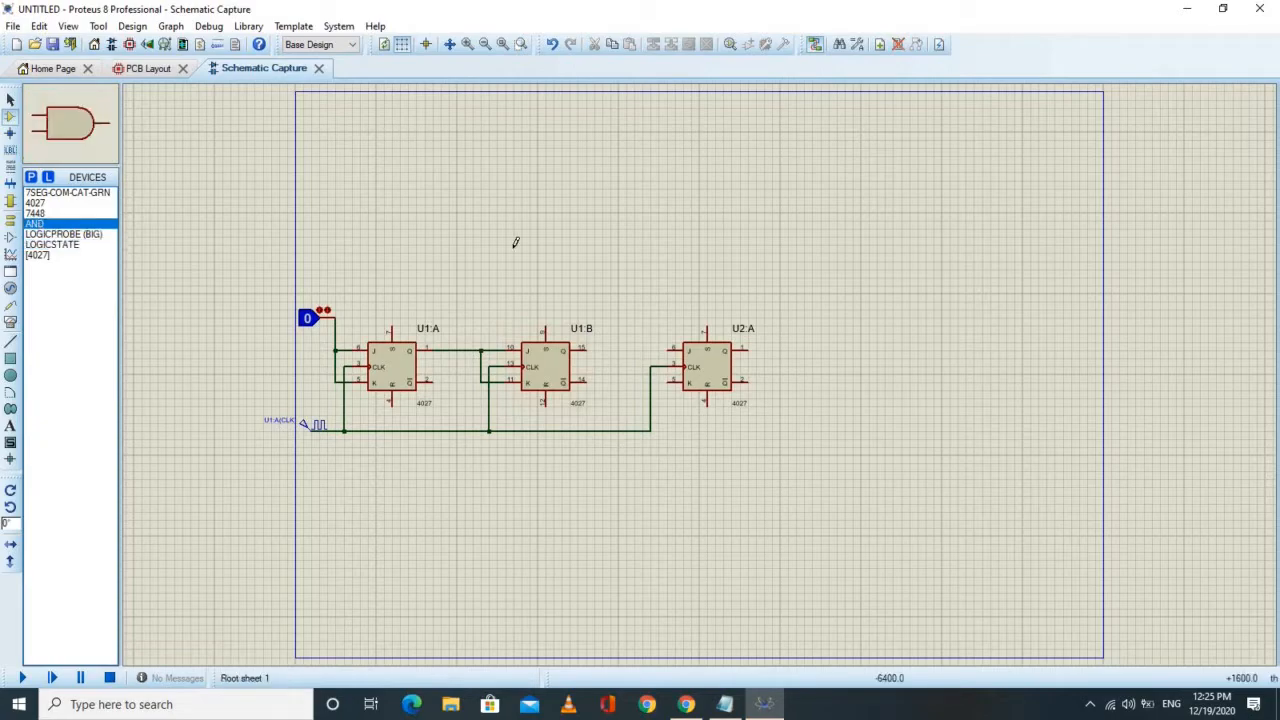
pyautogui.click(614, 241)
pyautogui.click(612, 248)
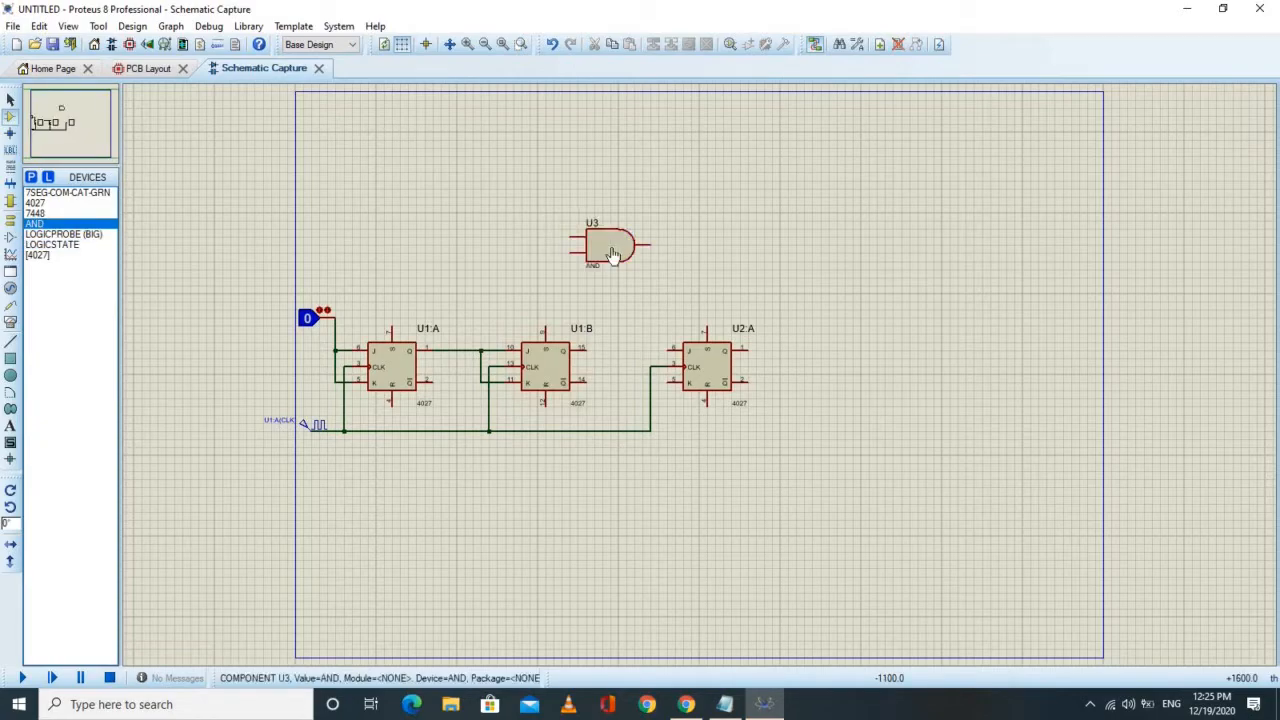
# Wire the Q outputs of the first two flip-flops to the AND gate's inputs and its output to the third flip-flop's J and K
pyautogui.click(610, 344)
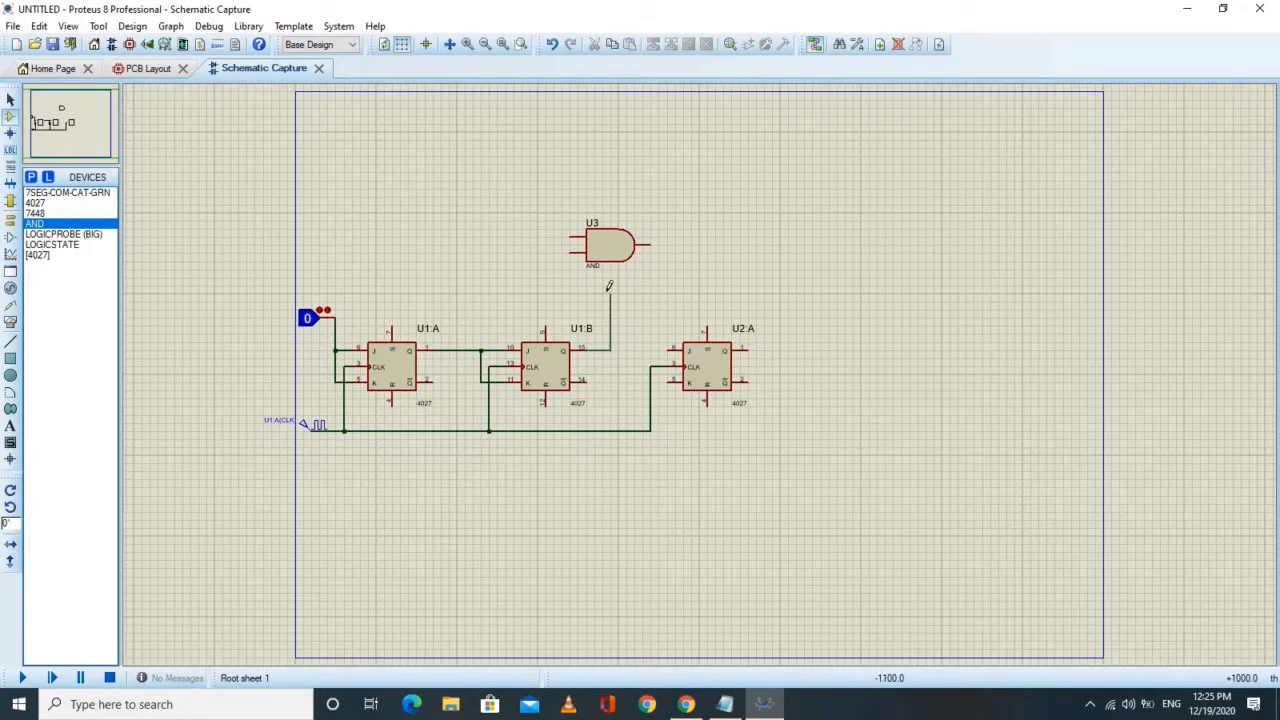
pyautogui.click(568, 254)
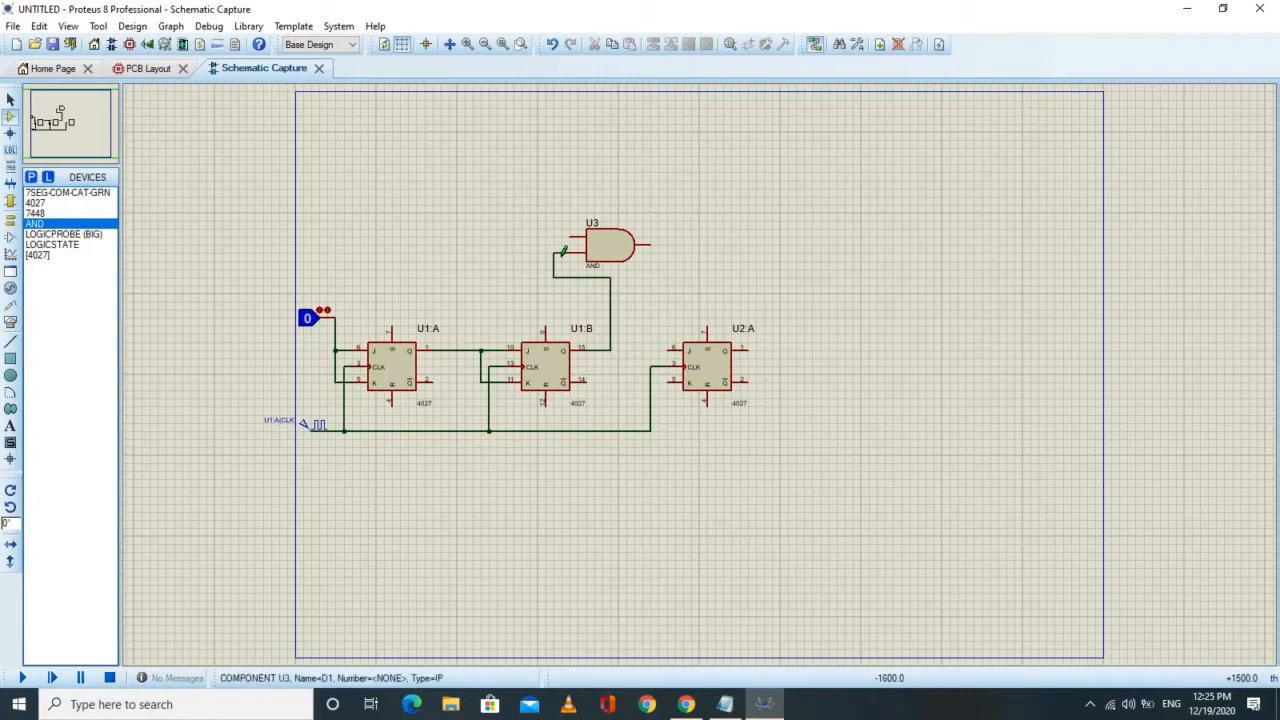
pyautogui.click(481, 350)
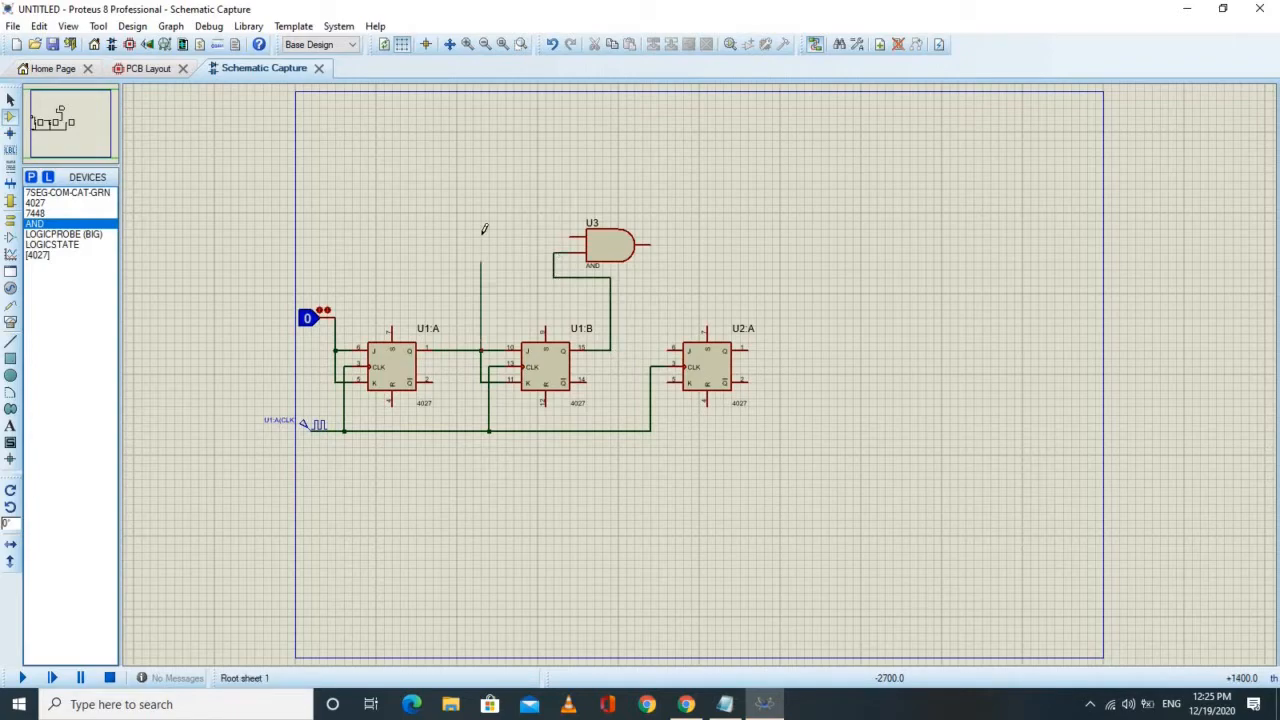
pyautogui.click(576, 236)
pyautogui.click(650, 245)
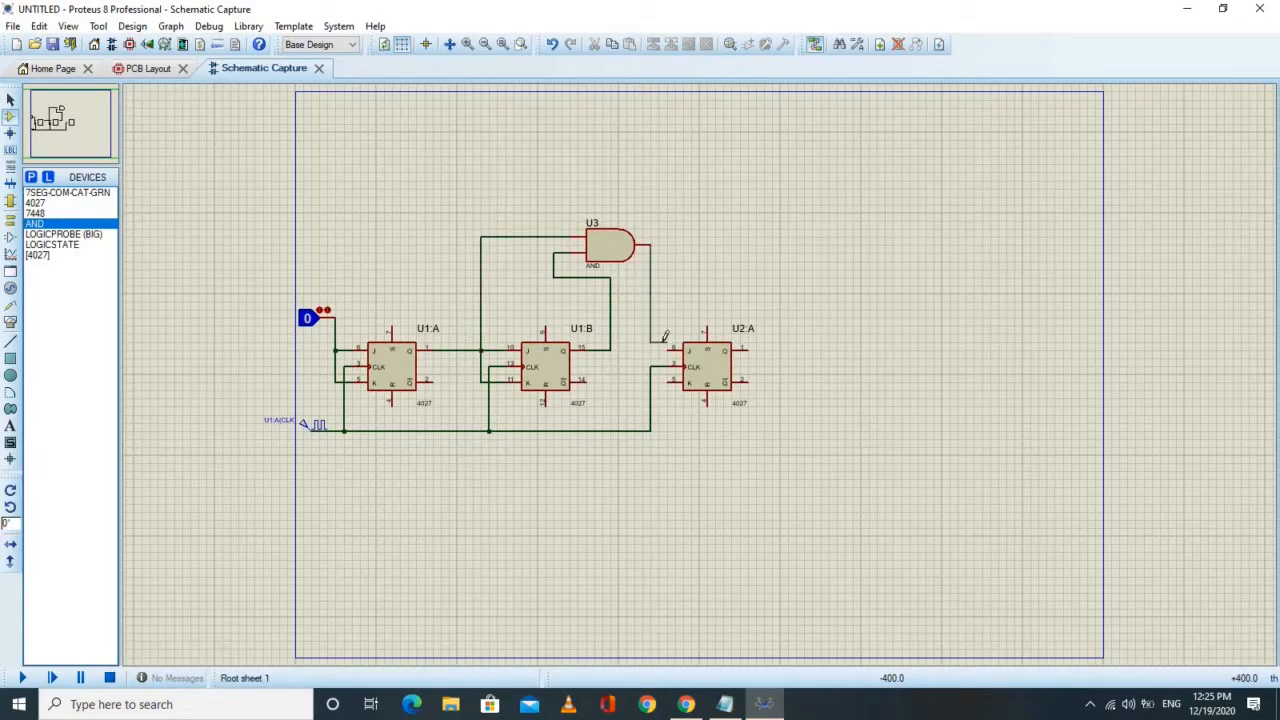
pyautogui.click(670, 347)
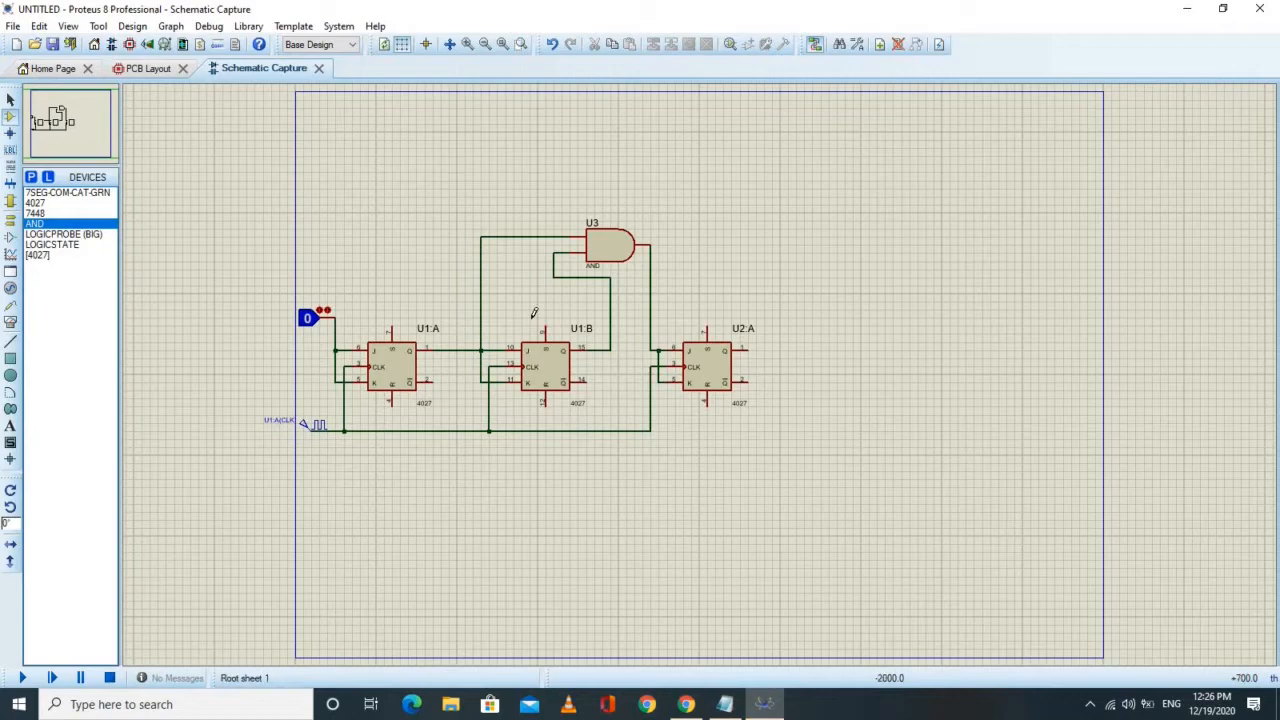
# Place three LOGICPROBE (BIG) indicators in a horizontal row above the third flip-flop, higher than the AND gate
pyautogui.click(55, 235)
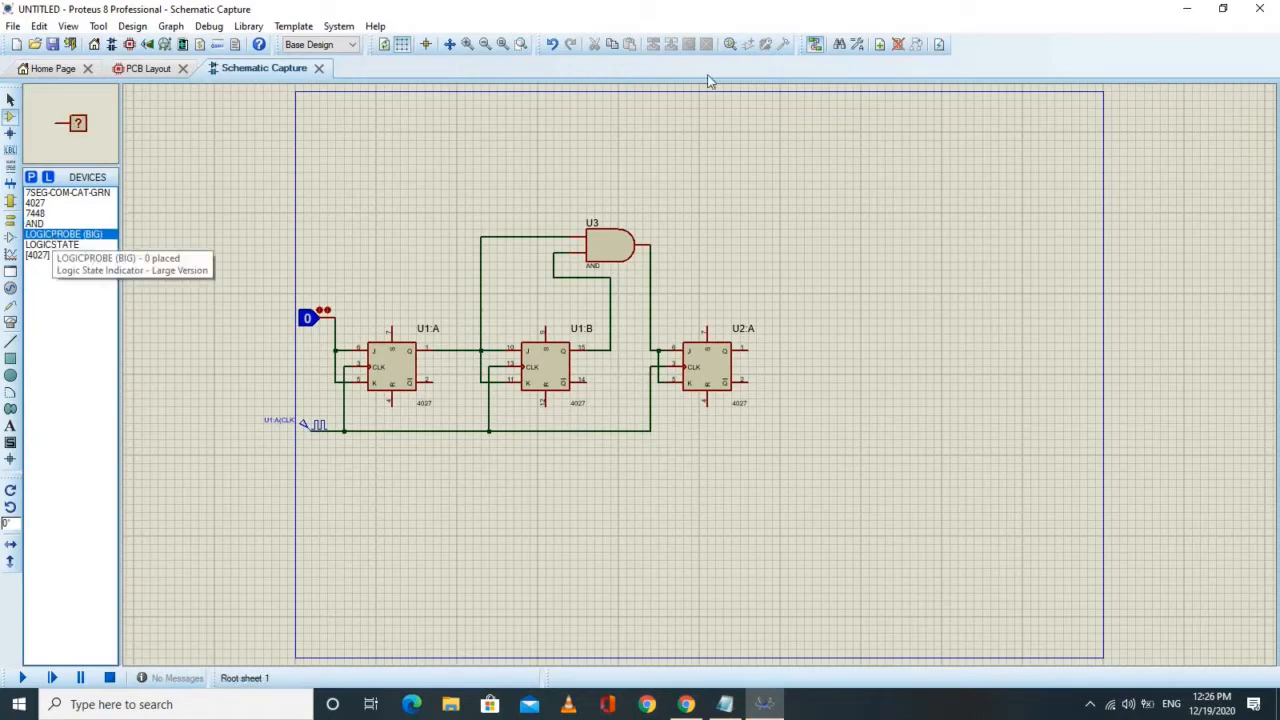
pyautogui.click(770, 142)
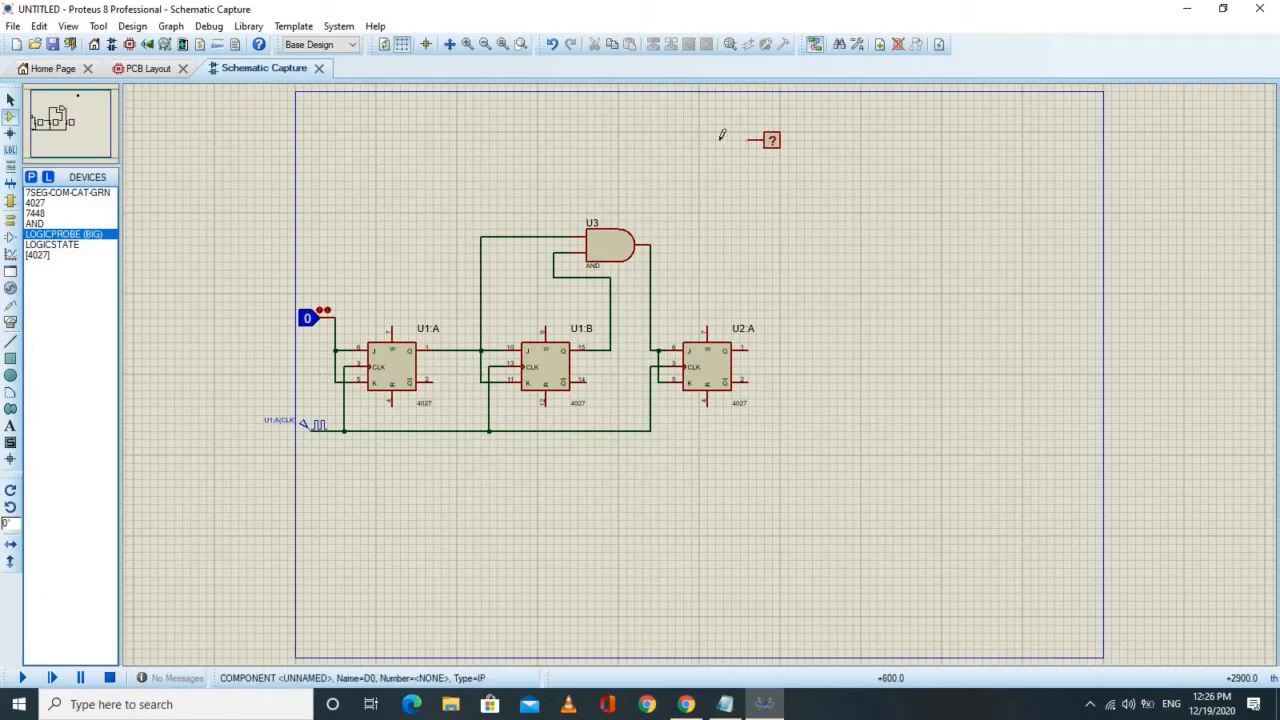
pyautogui.click(712, 142)
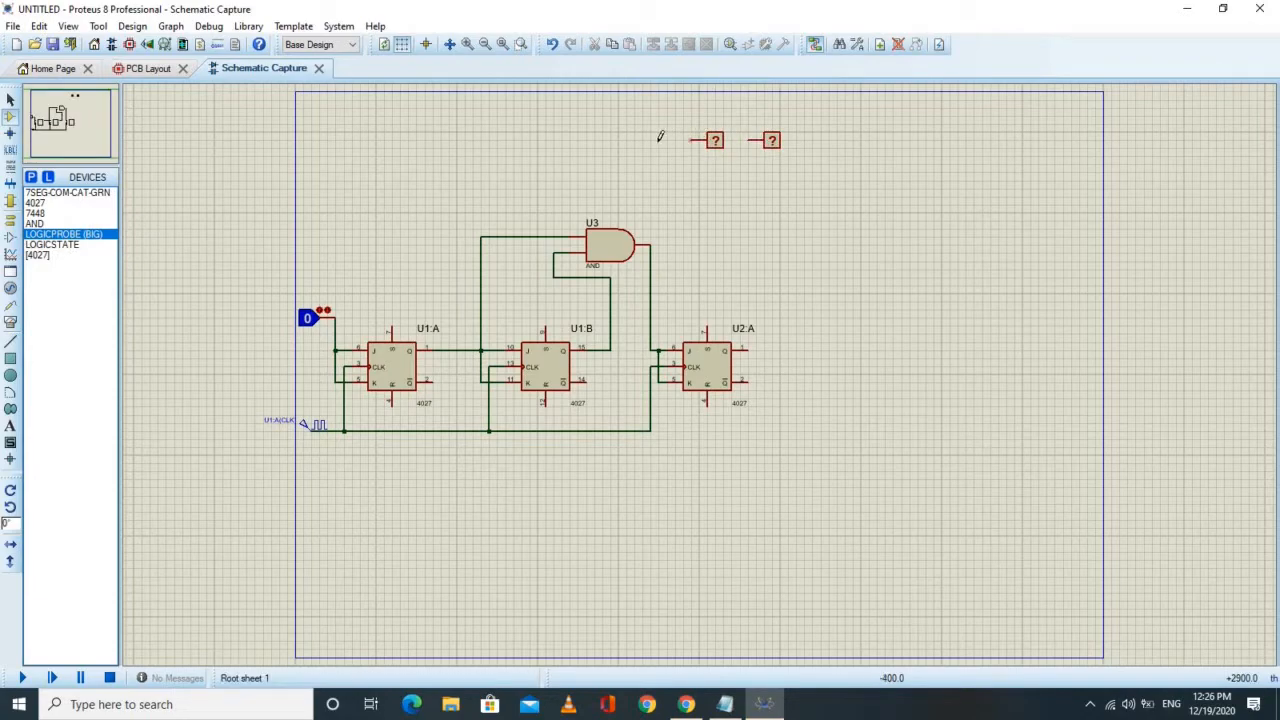
pyautogui.click(662, 140)
# Wire the third flip-flop's Q output to the leftmost probe, the first's to the rightmost, and the second's to the middle probe
pyautogui.click(771, 346)
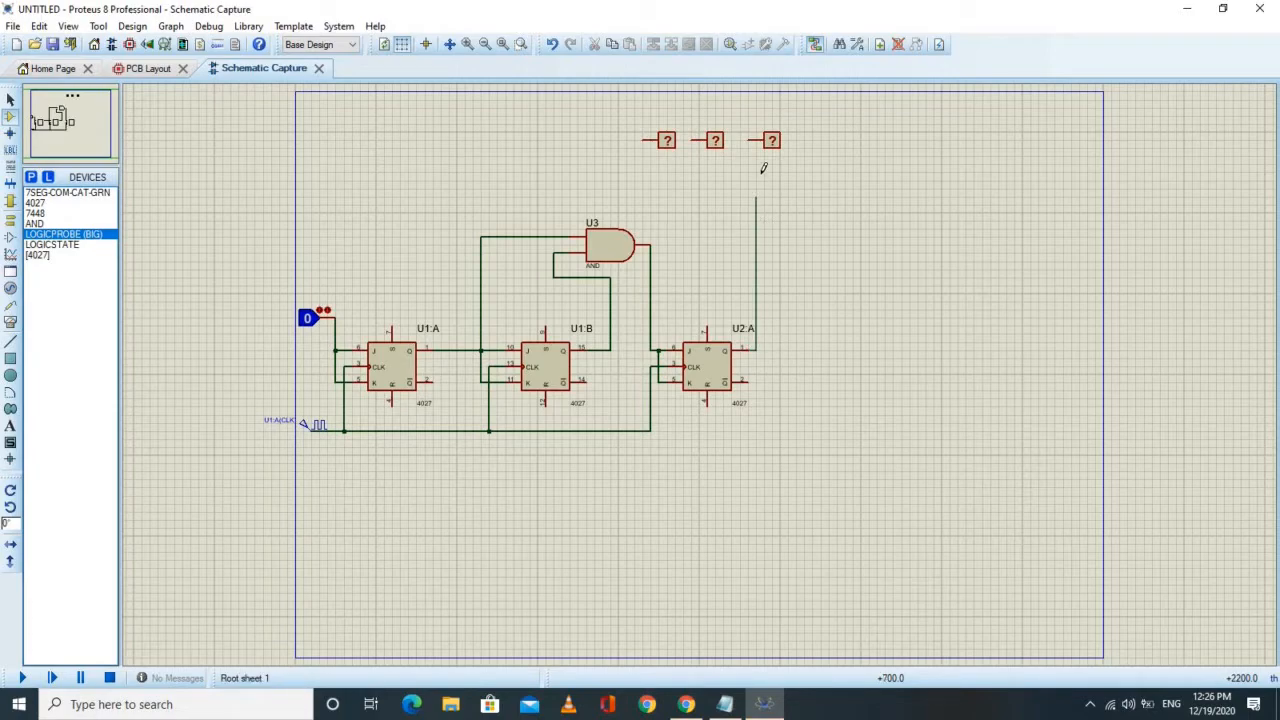
pyautogui.click(645, 140)
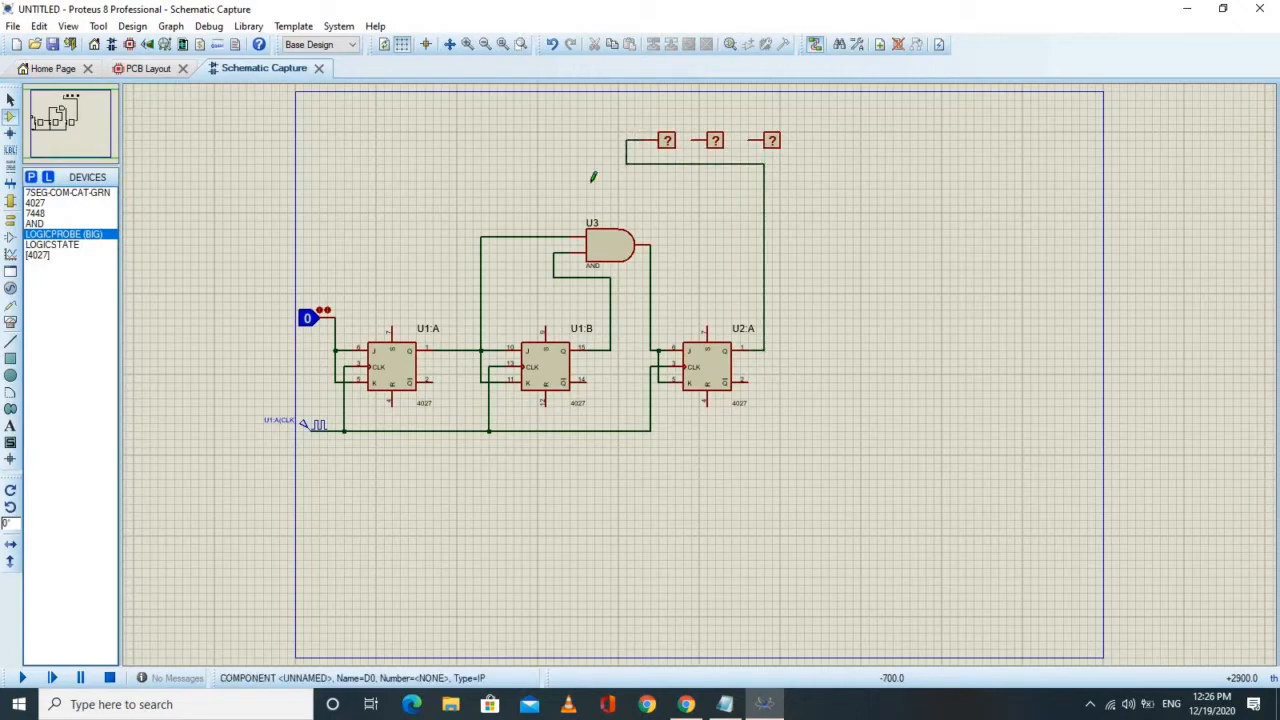
pyautogui.click(481, 237)
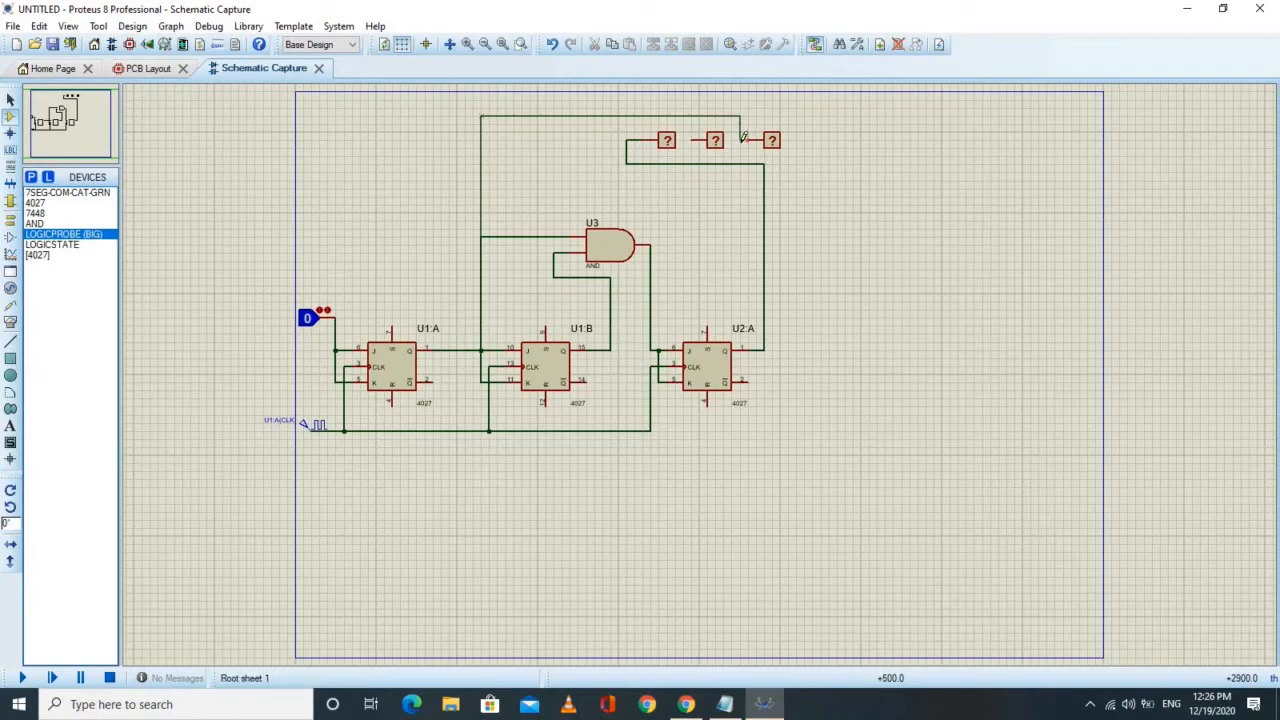
pyautogui.click(747, 137)
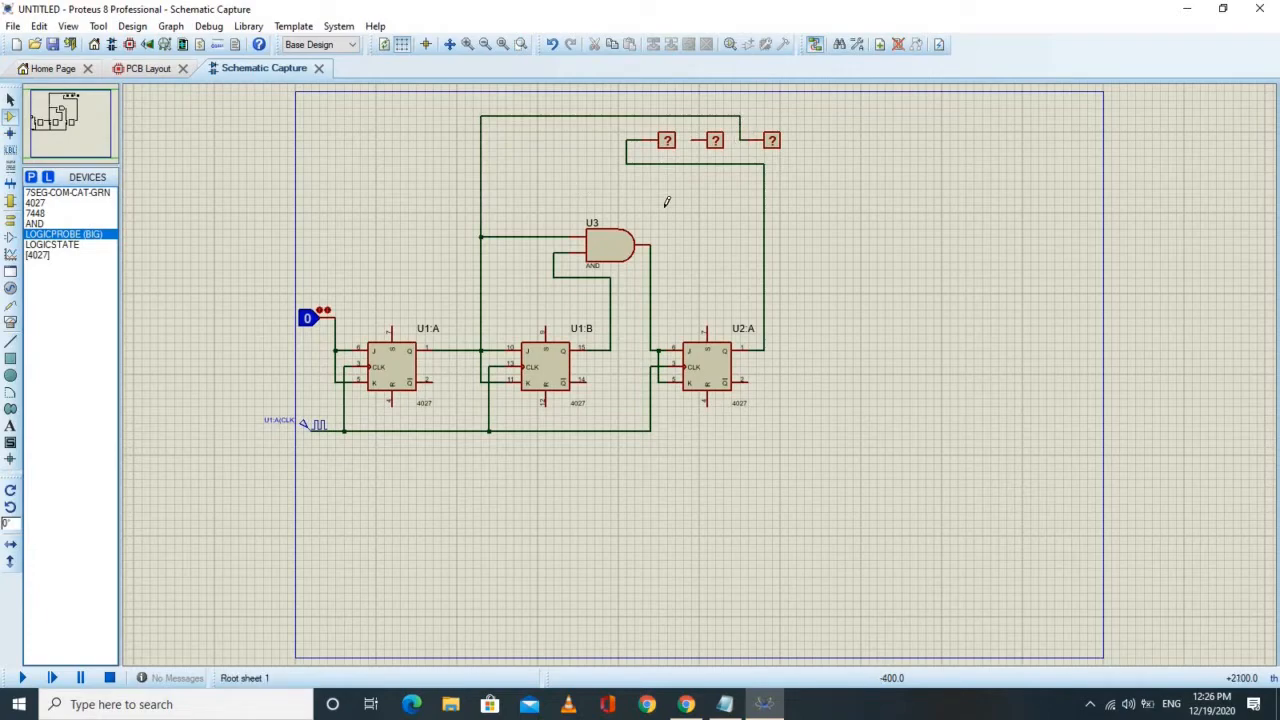
pyautogui.click(554, 251)
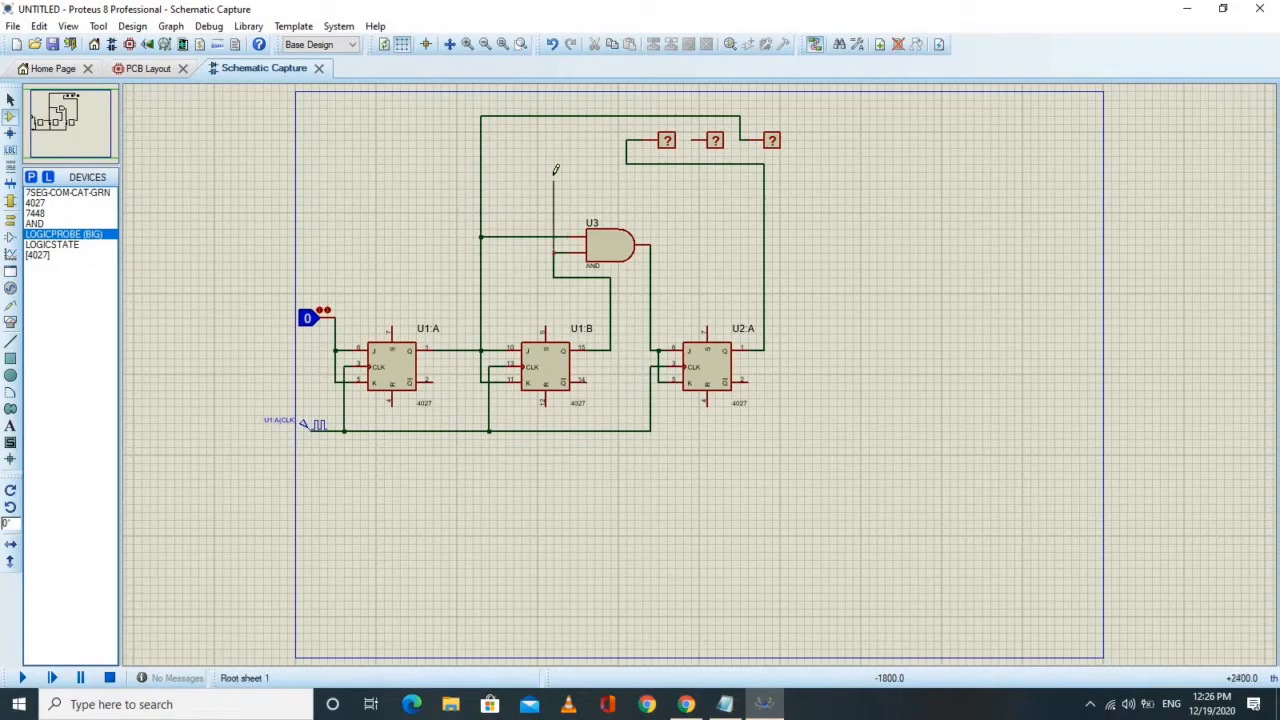
pyautogui.click(689, 136)
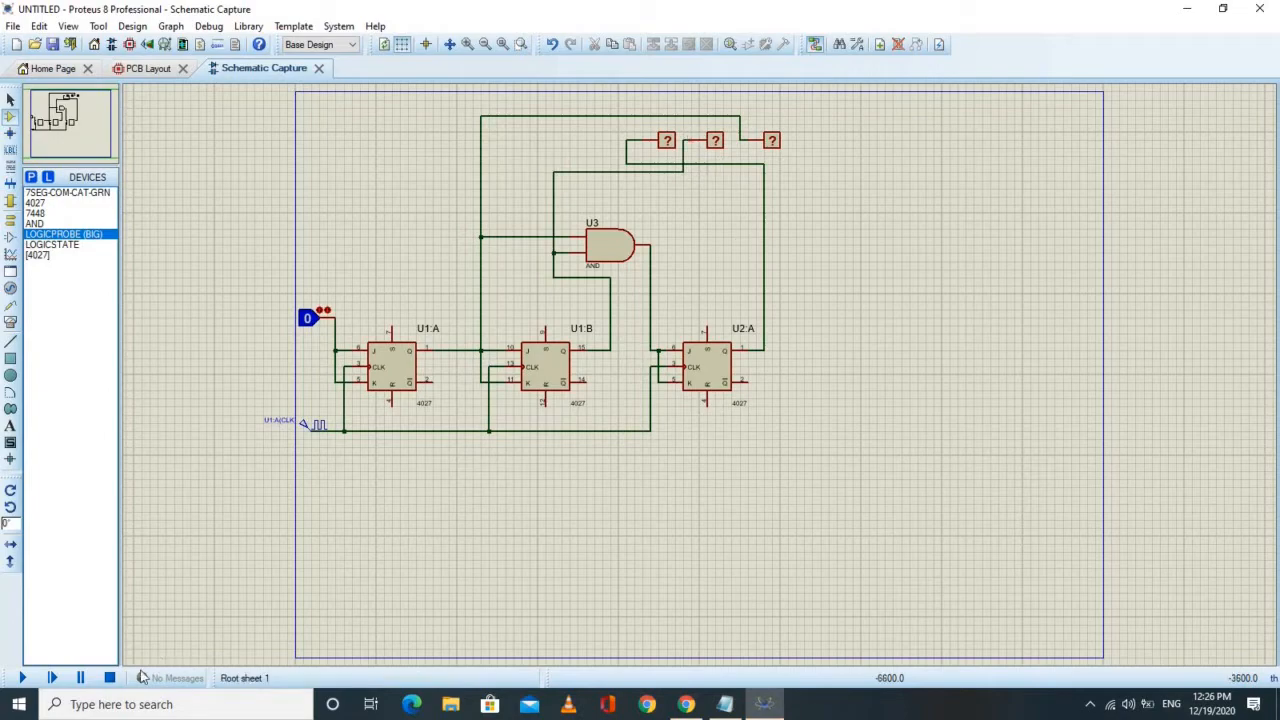
# Run the simulation with the first flip-flop's logic state set to 1, and stop it after checking the probes
pyautogui.click(22, 678)
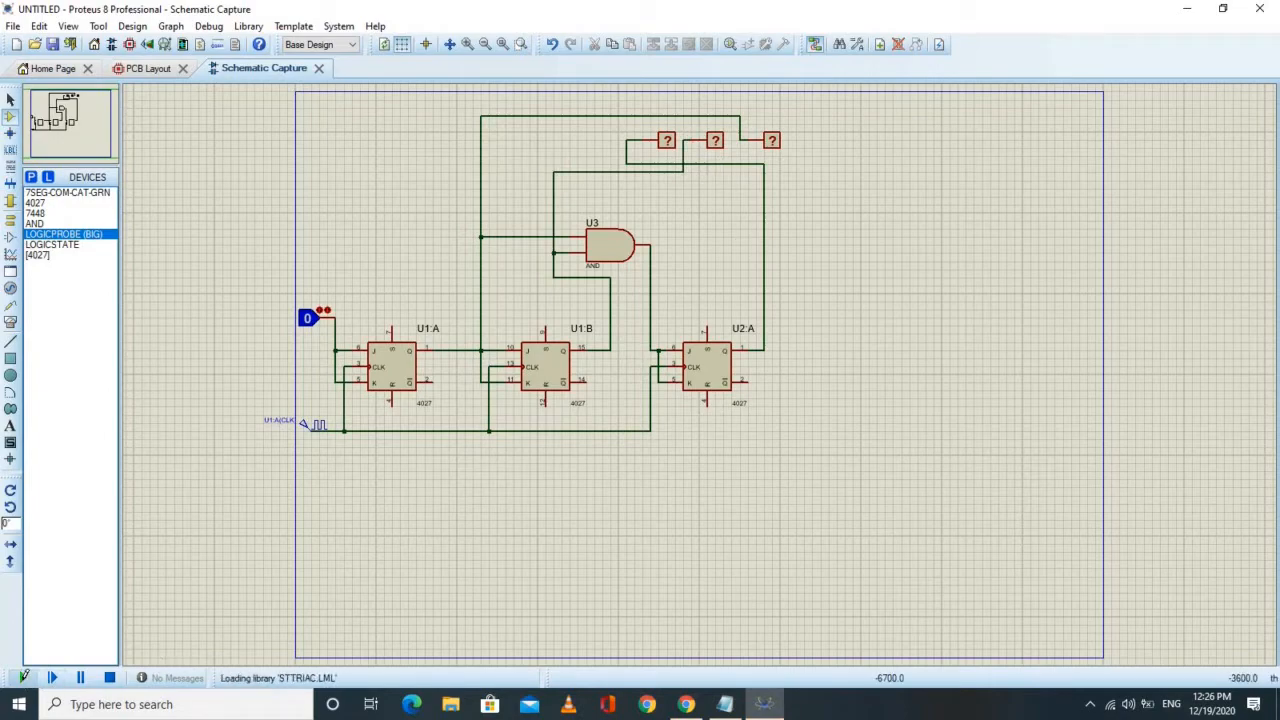
pyautogui.click(308, 320)
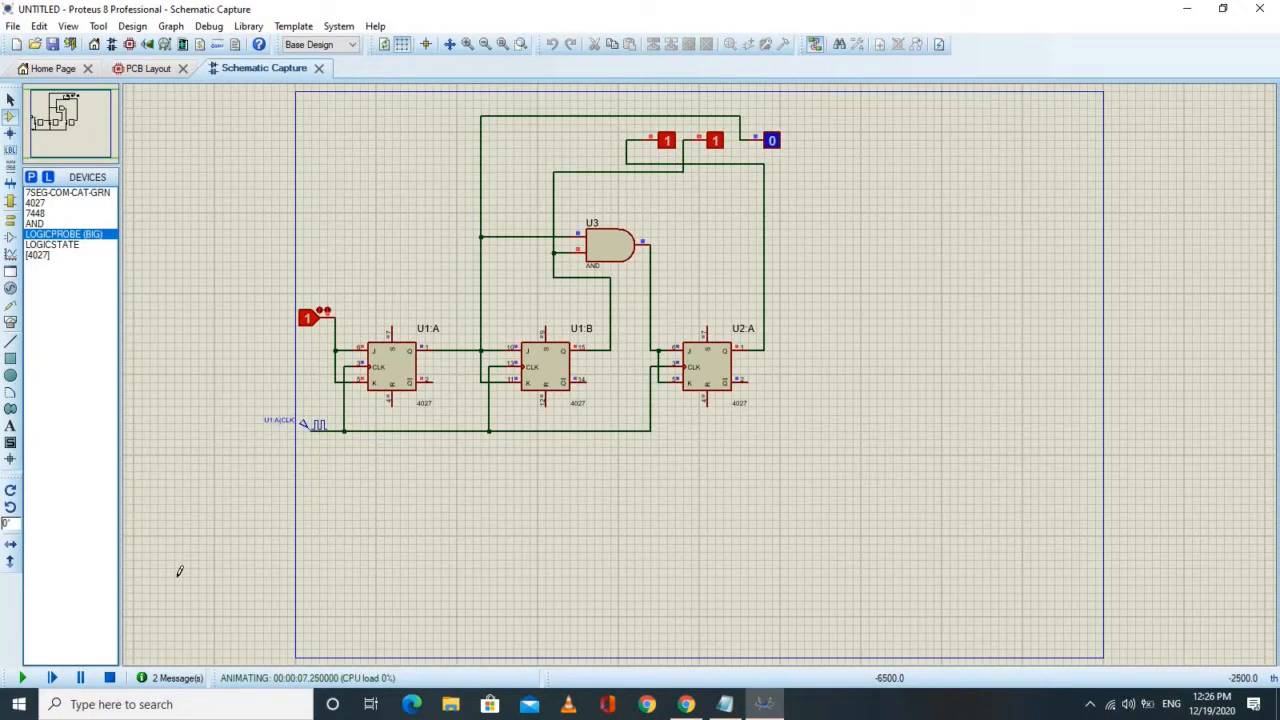
pyautogui.press('Pause')
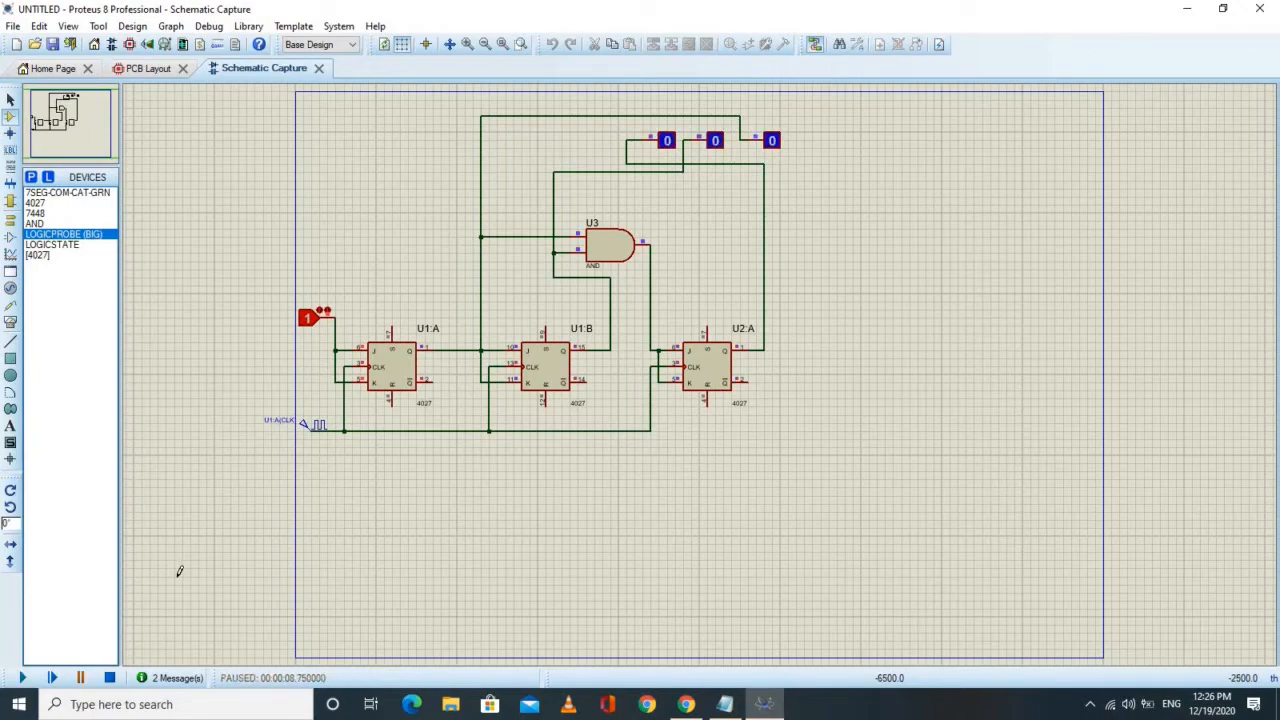
pyautogui.press('shift+Pause')
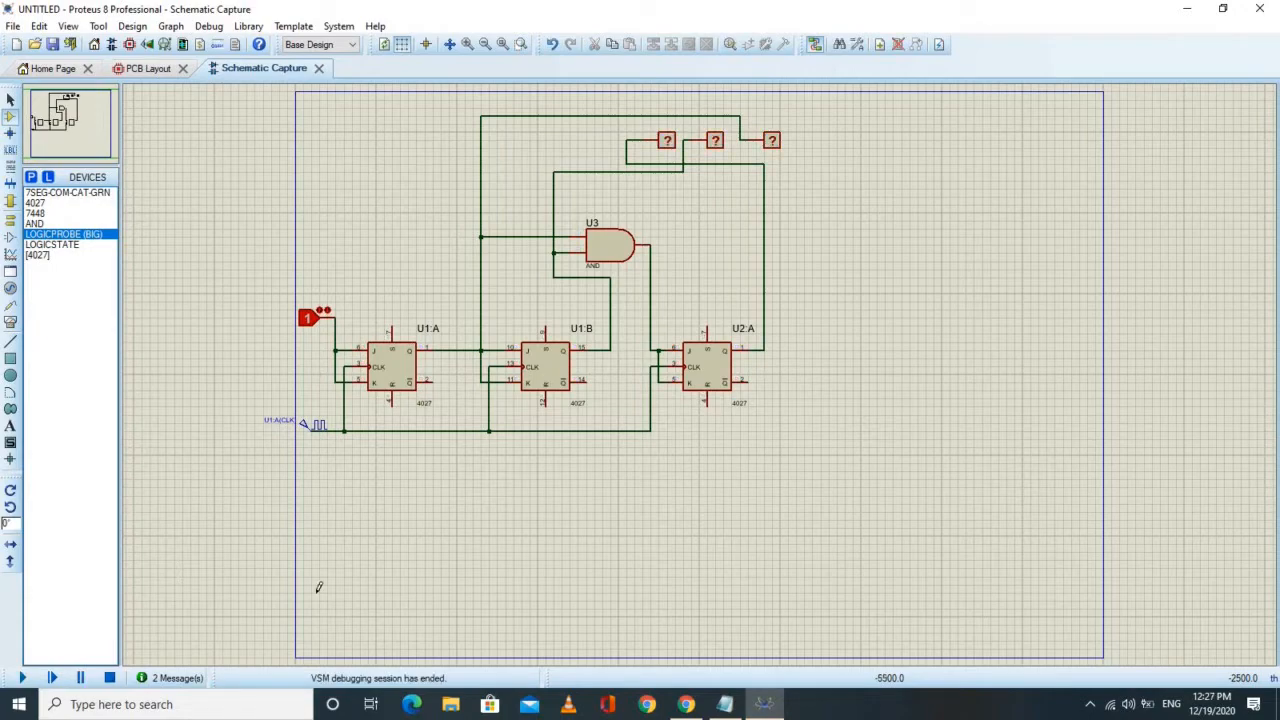
# Switch to Notepad and add the line "Now we will display it on 7 segment LED" below the introduction
pyautogui.click(724, 706)
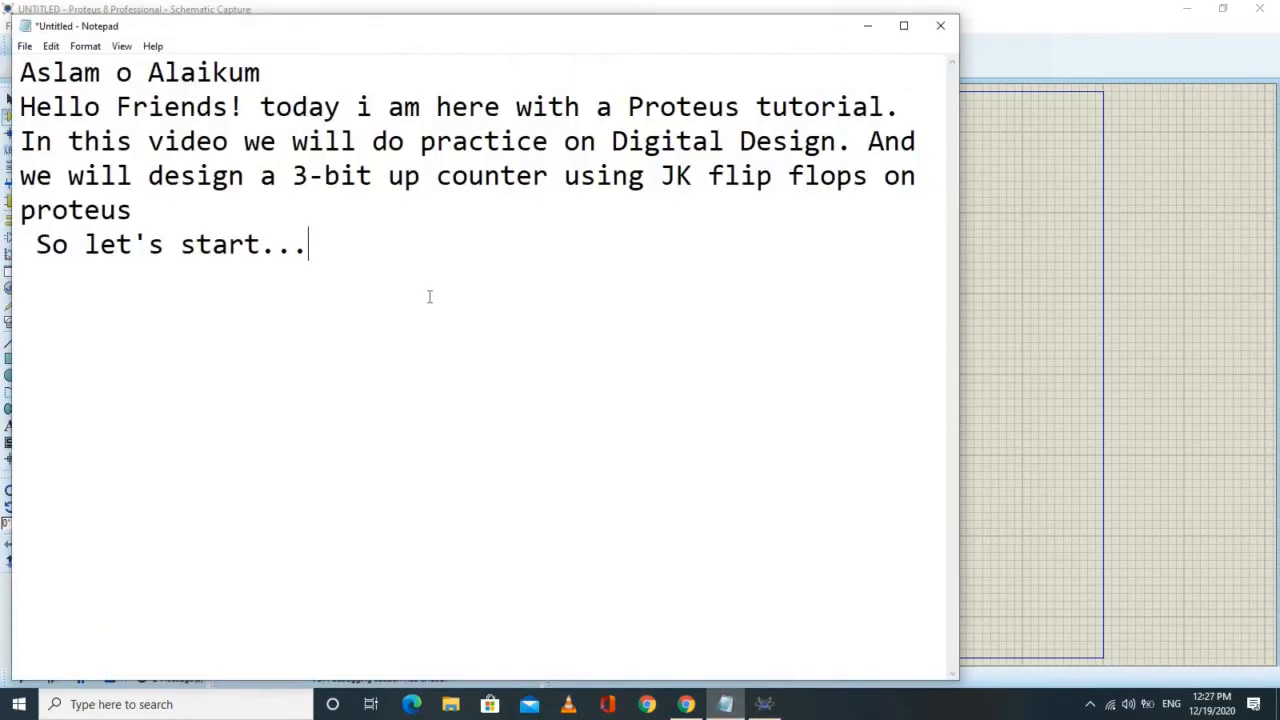
pyautogui.write('Now we will')
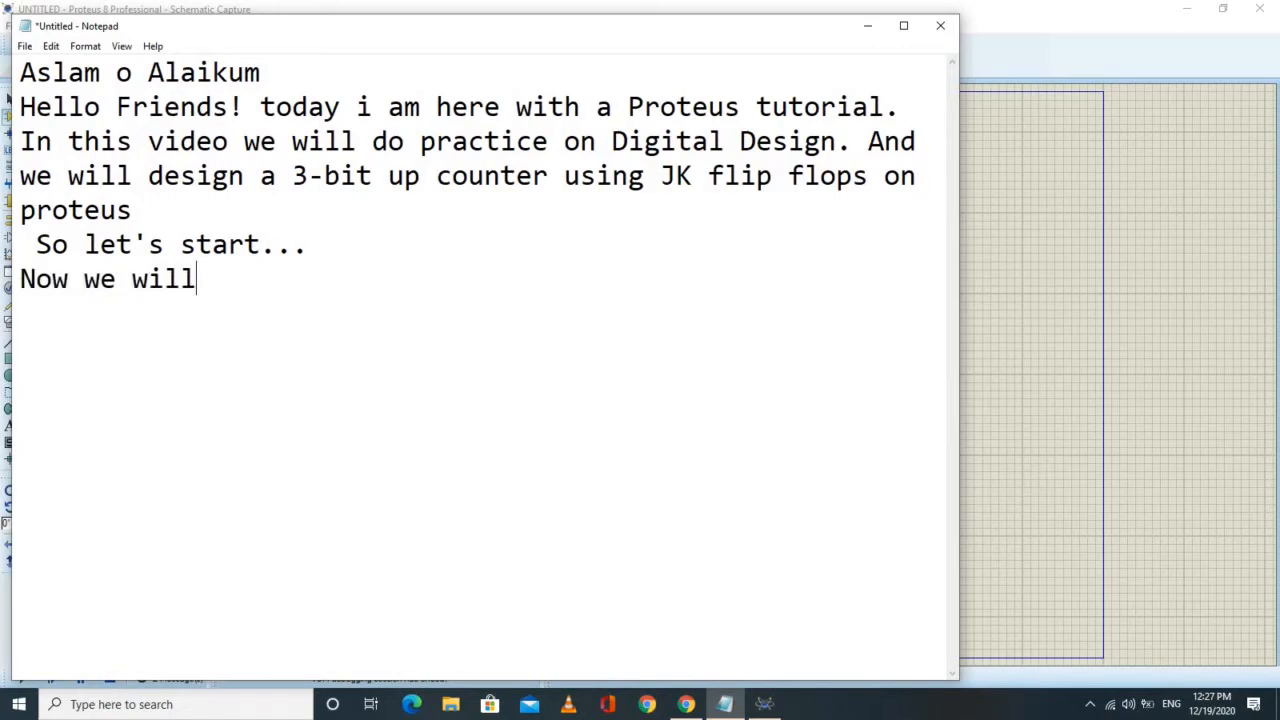
pyautogui.write(' display ')
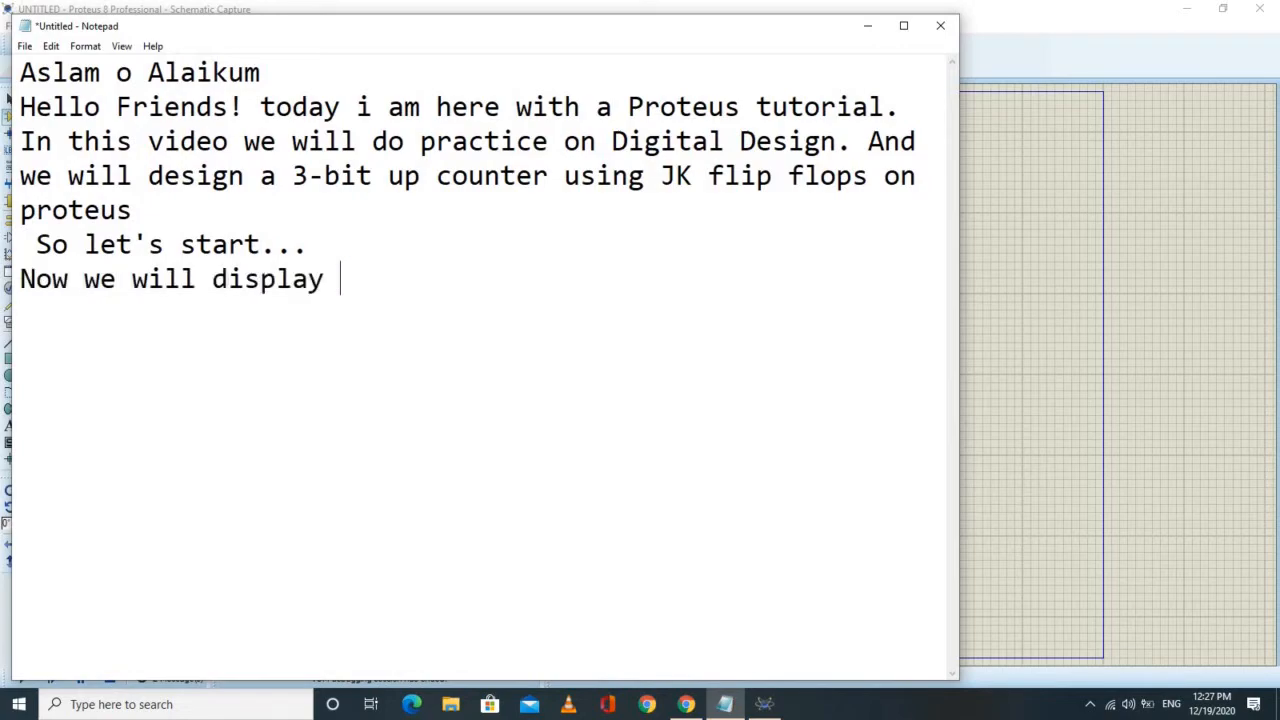
pyautogui.write('it on 7')
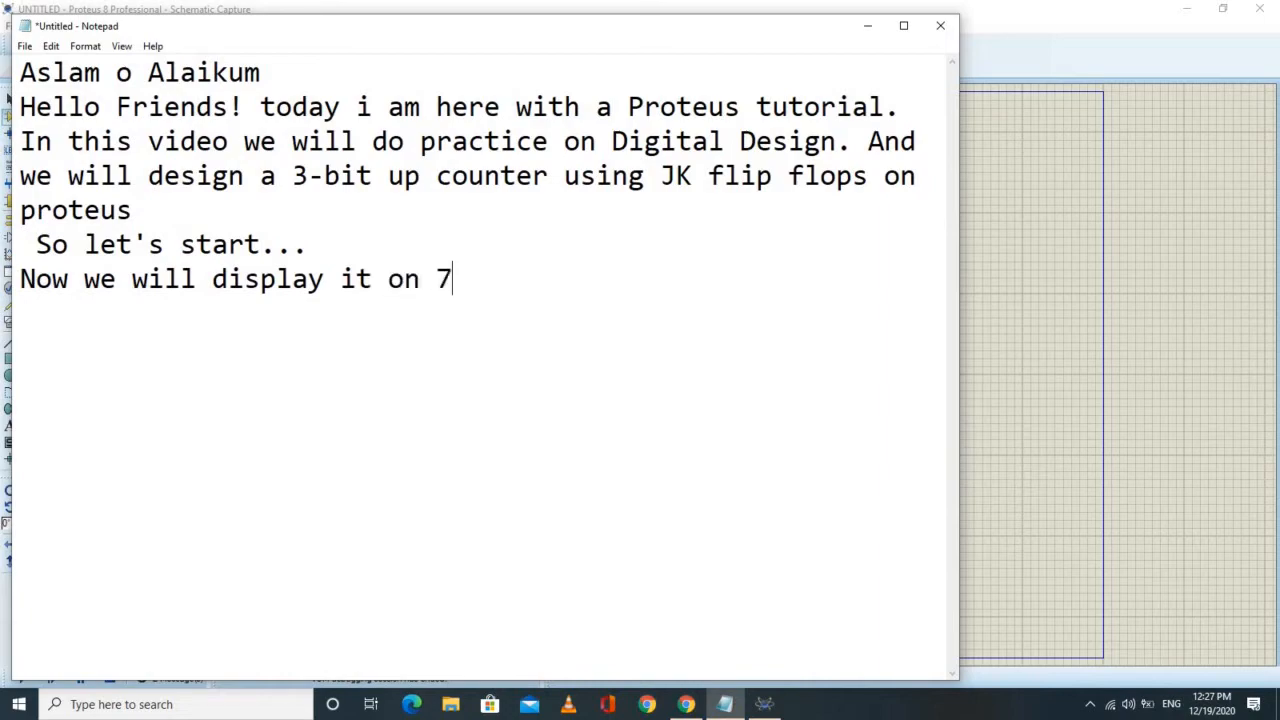
pyautogui.write(' segment')
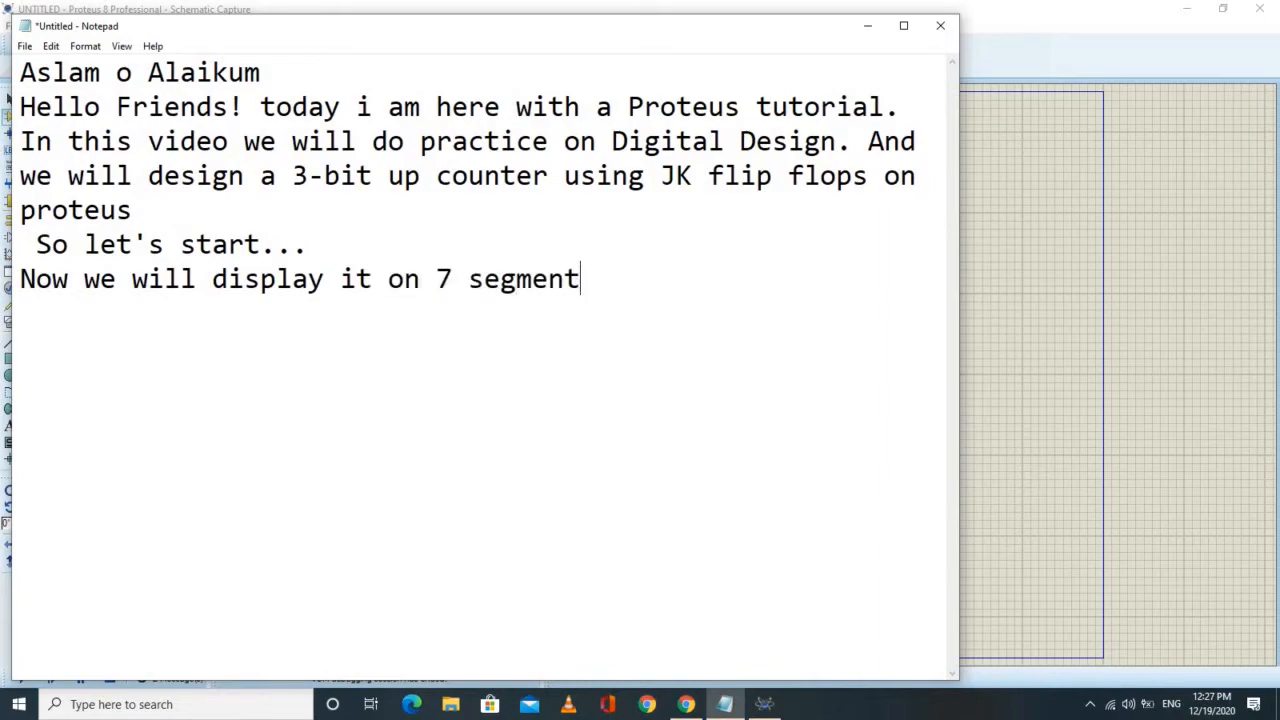
pyautogui.write(' d')
pyautogui.press('BackSpace')
pyautogui.write('LED')
# Return to Proteus and place a 7448 decoder above and right of the third flip-flop
pyautogui.click(764, 704)
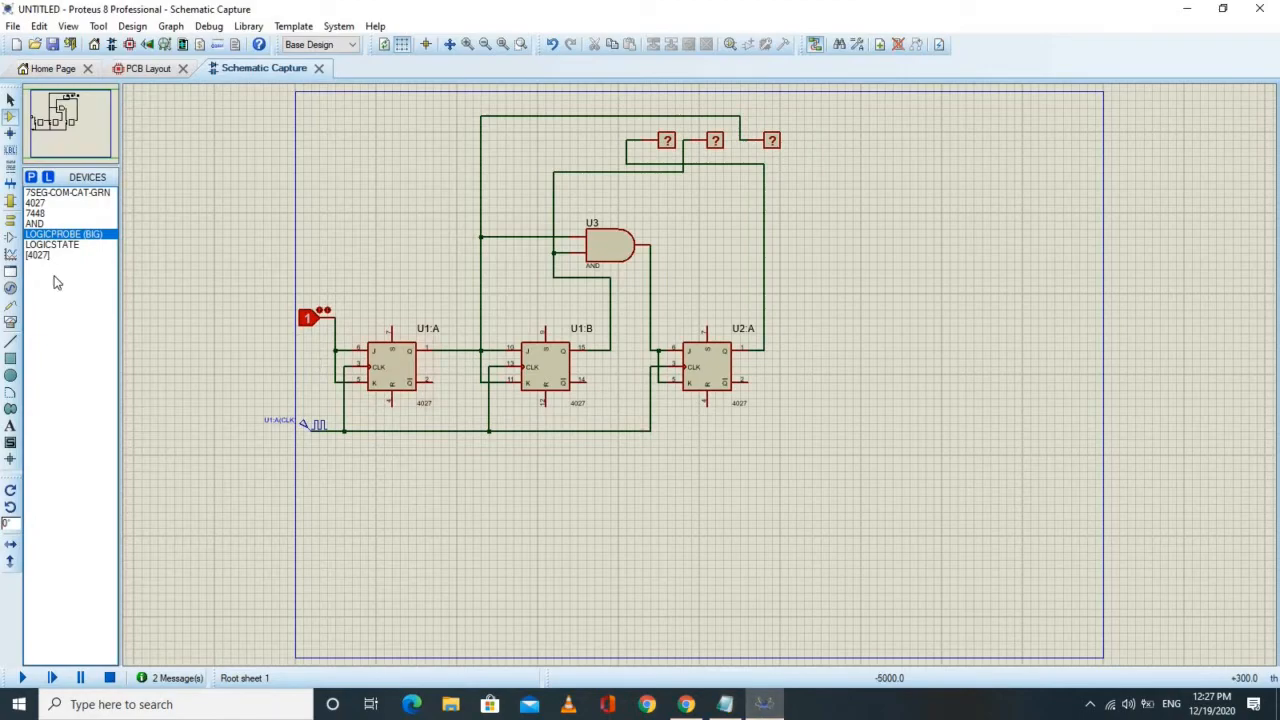
pyautogui.click(47, 192)
pyautogui.click(45, 204)
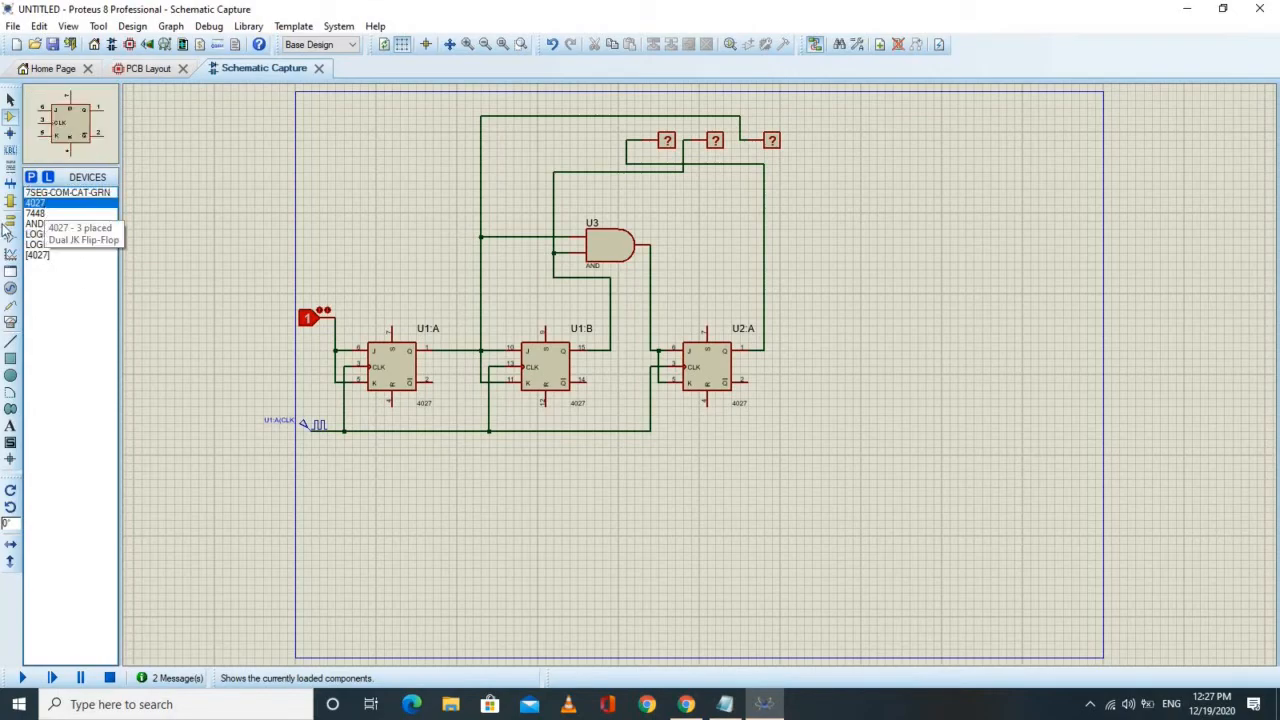
pyautogui.click(38, 213)
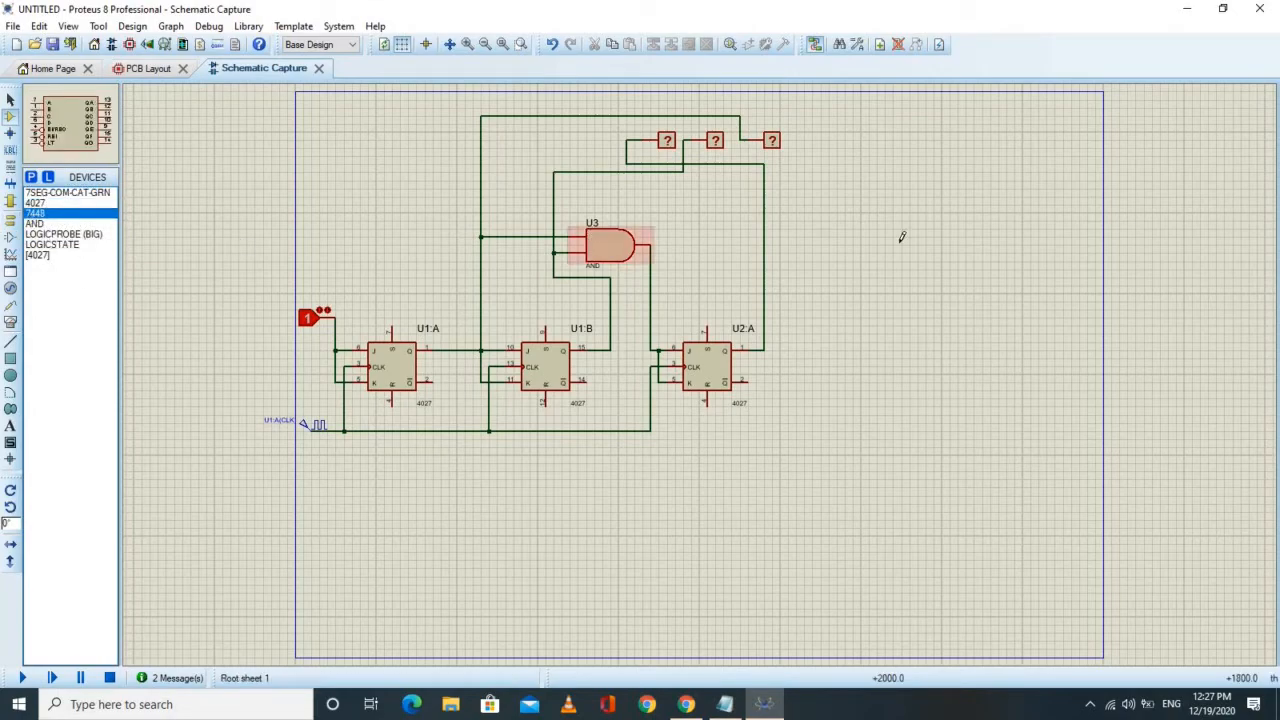
pyautogui.click(850, 229)
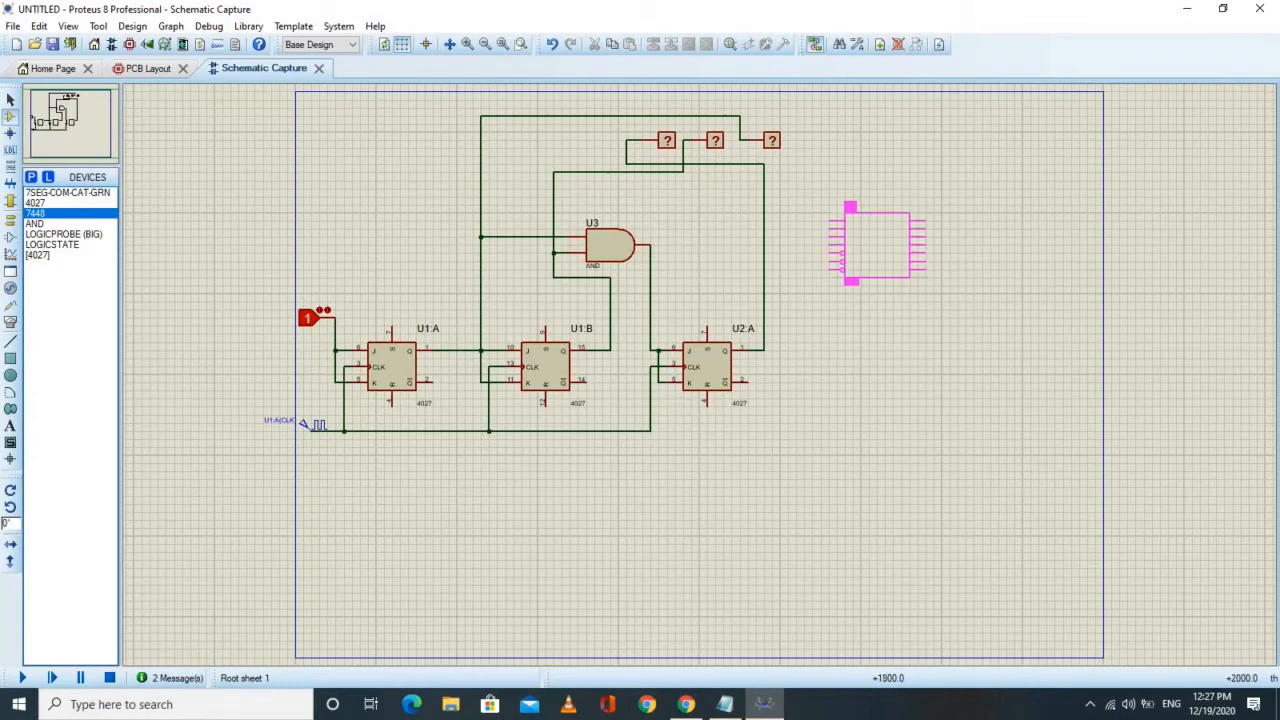
pyautogui.click(850, 208)
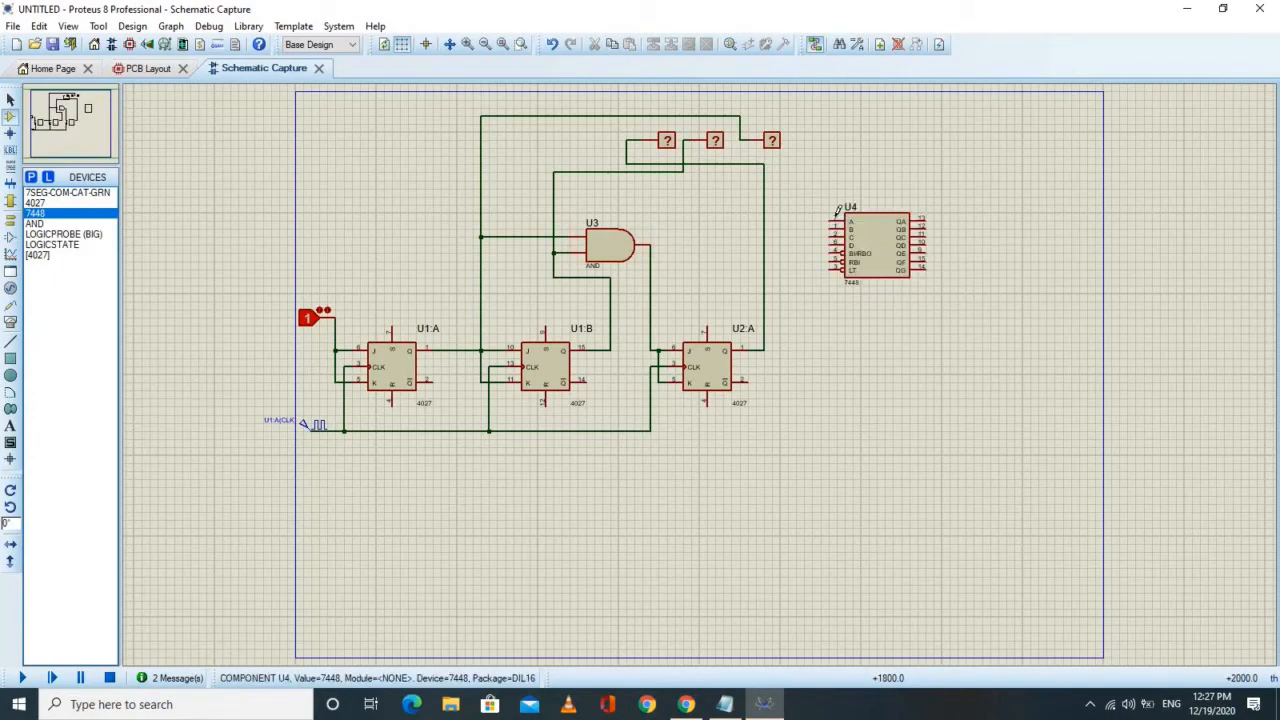
# Place a 7SEG-COM-CAT-GRN display to the right of the 7448 decoder, level with its output pins
pyautogui.click(100, 192)
pyautogui.click(1028, 226)
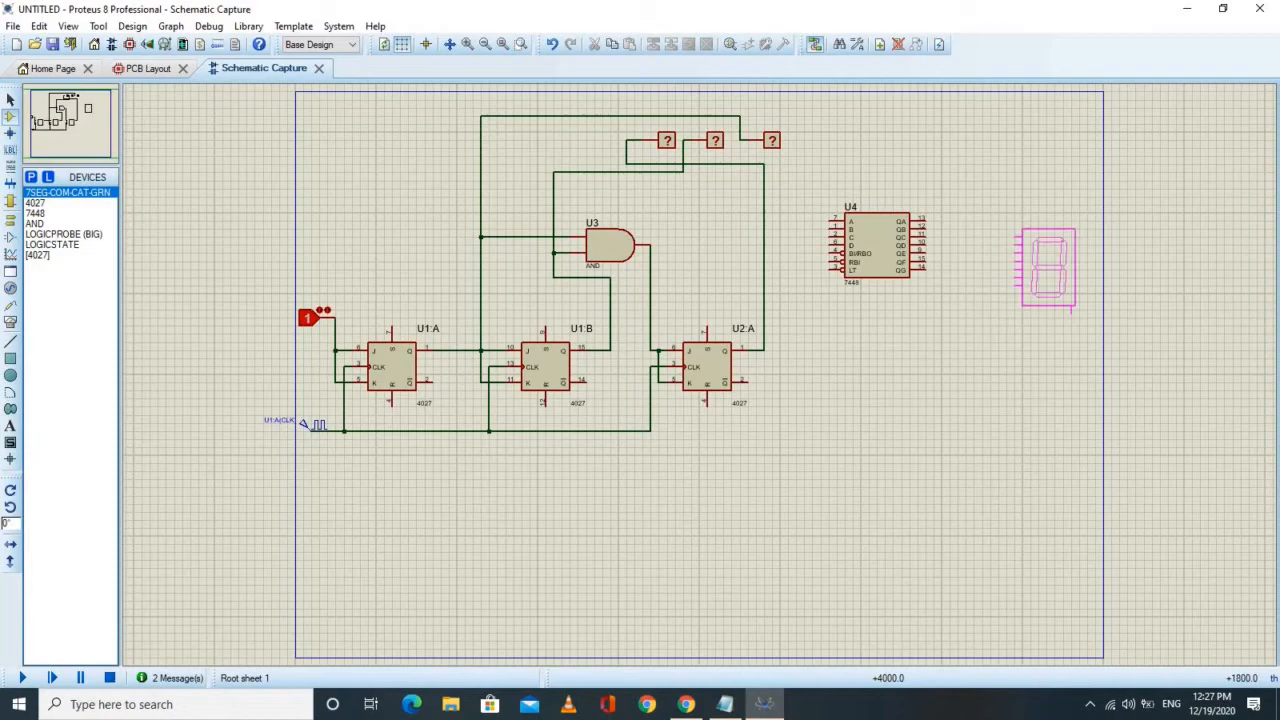
pyautogui.click(1005, 208)
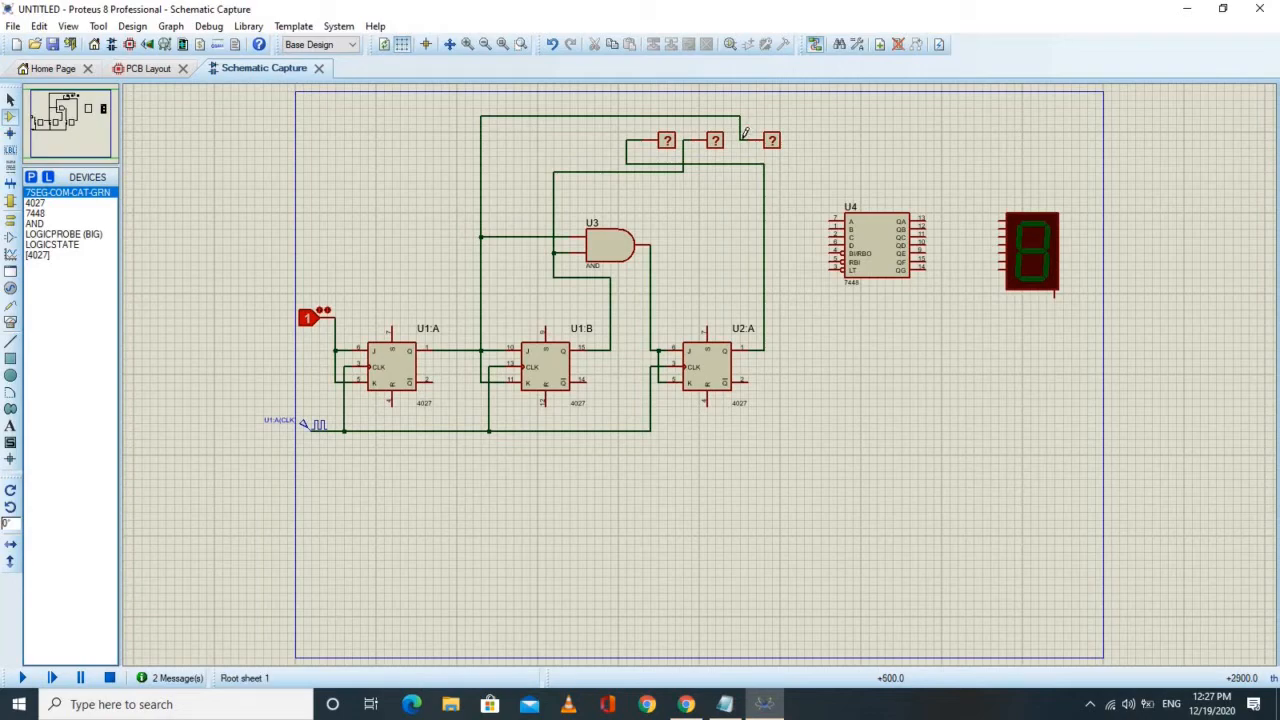
# Wire the first, second and third flip-flops' output nets to inputs A, B and C of the 7448 respectively
pyautogui.moveTo(742, 139); pyautogui.dragTo(745, 213)
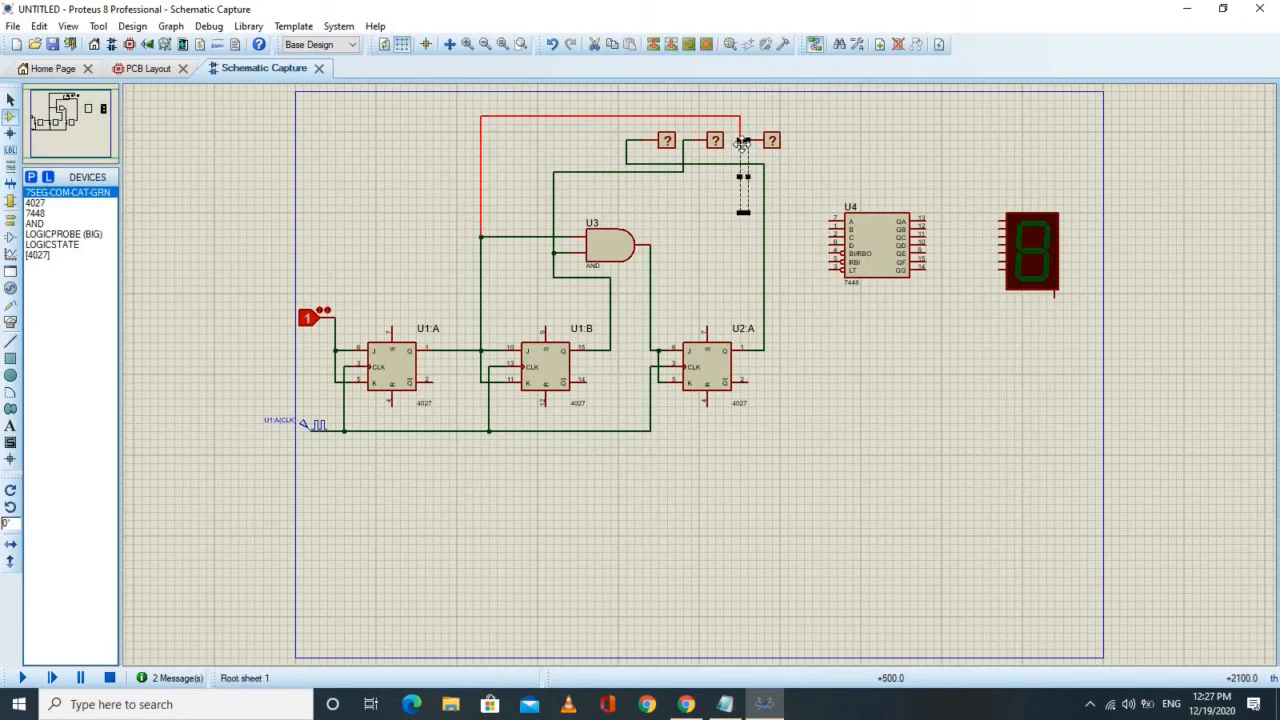
pyautogui.click(852, 157)
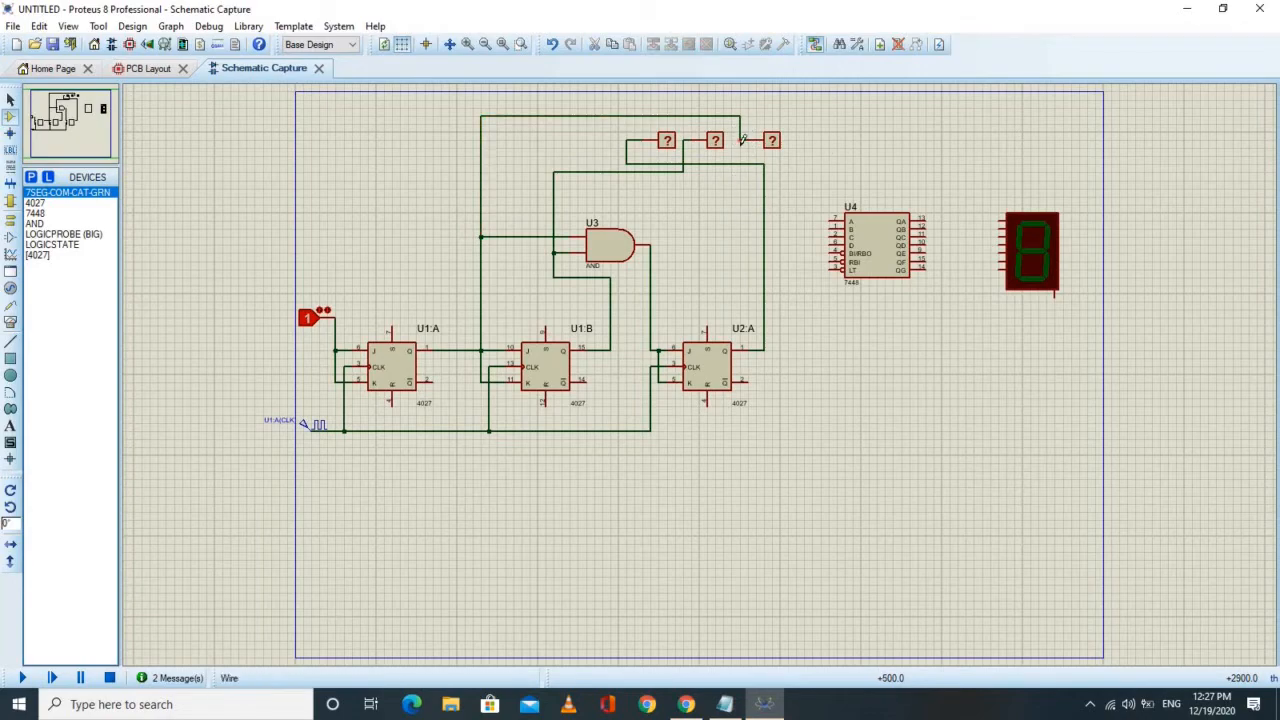
pyautogui.click(742, 140)
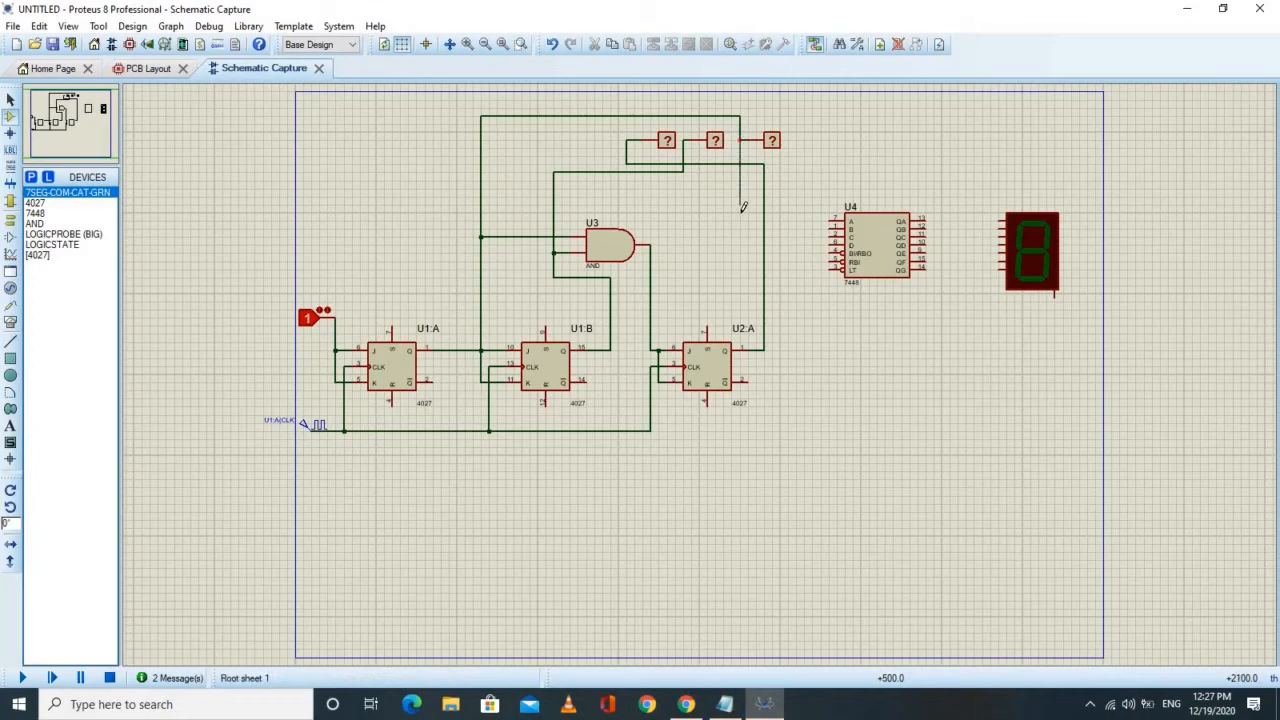
pyautogui.click(828, 217)
pyautogui.click(686, 171)
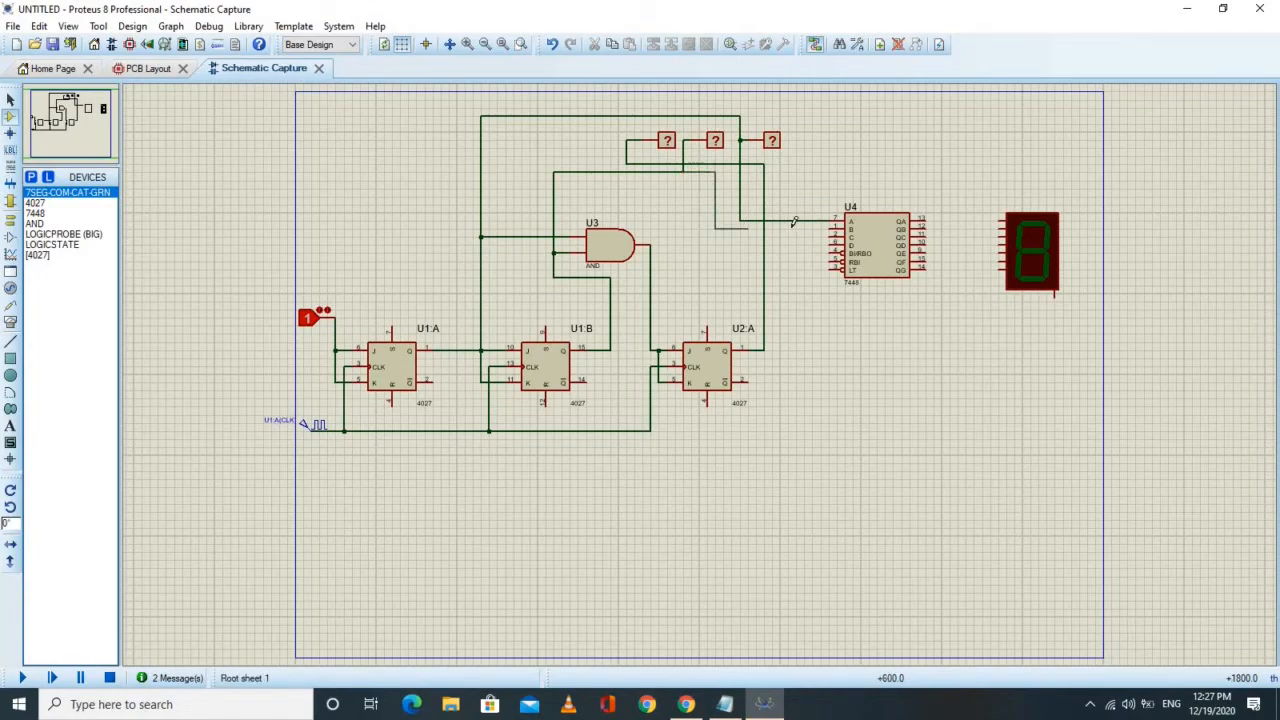
pyautogui.click(831, 224)
pyautogui.click(831, 236)
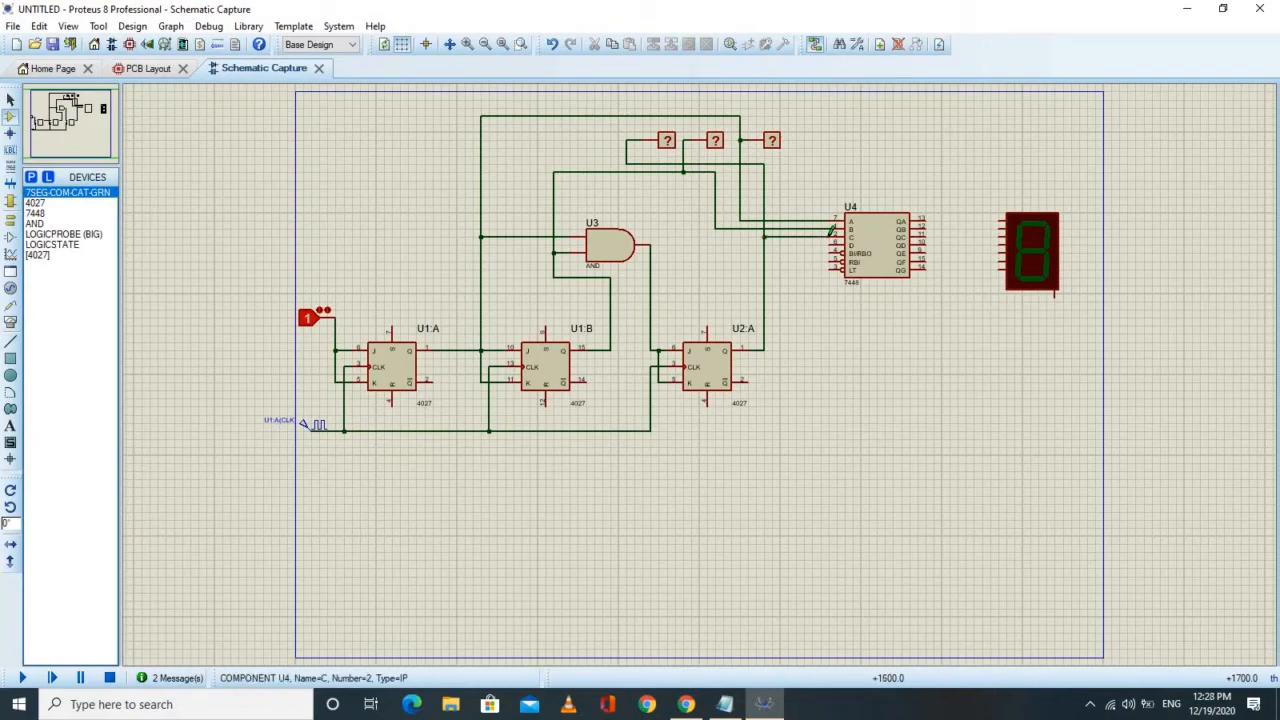
# Place a LOGICSTATE source left of the 7448 and wire it to the decoder's D input
pyautogui.click(60, 246)
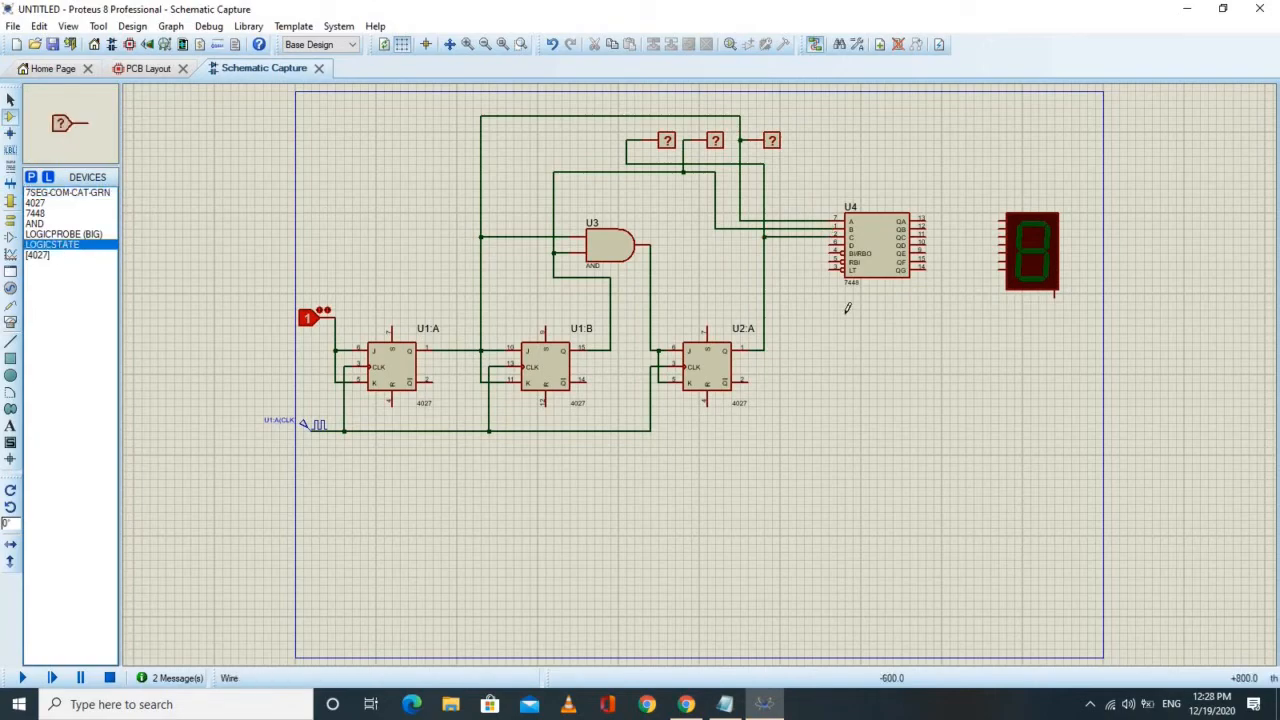
pyautogui.click(780, 258)
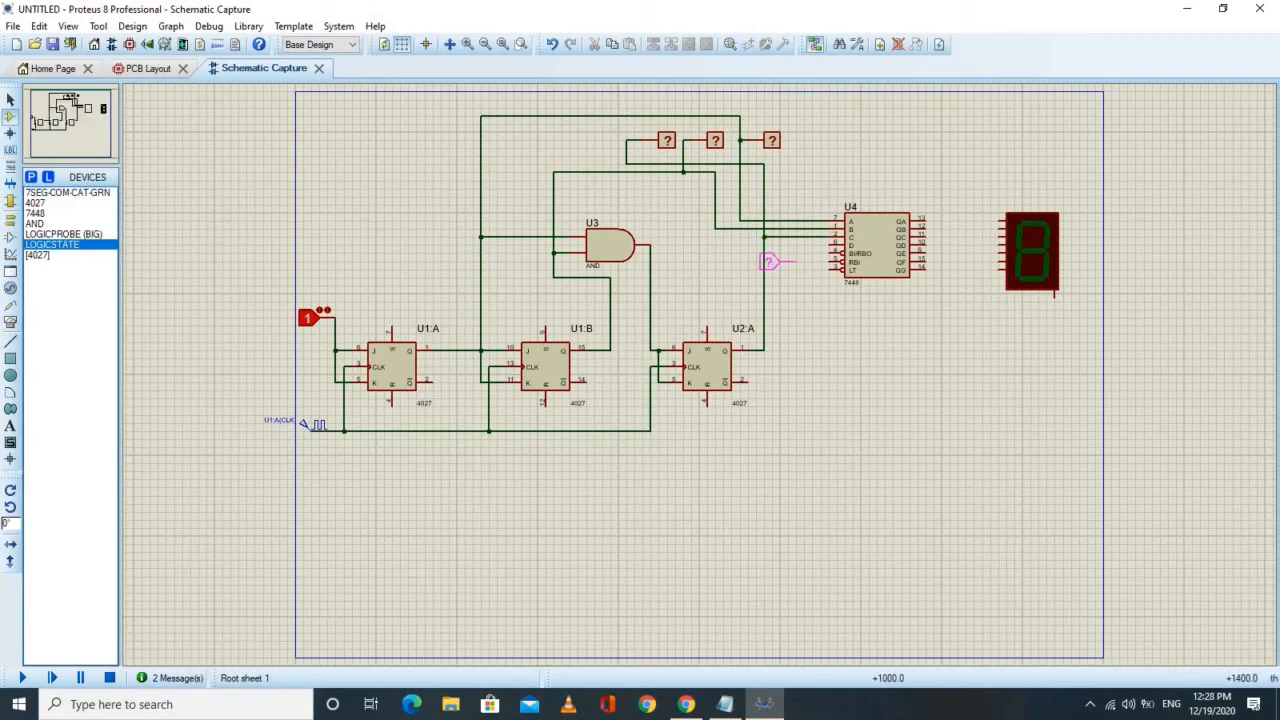
pyautogui.click(778, 260)
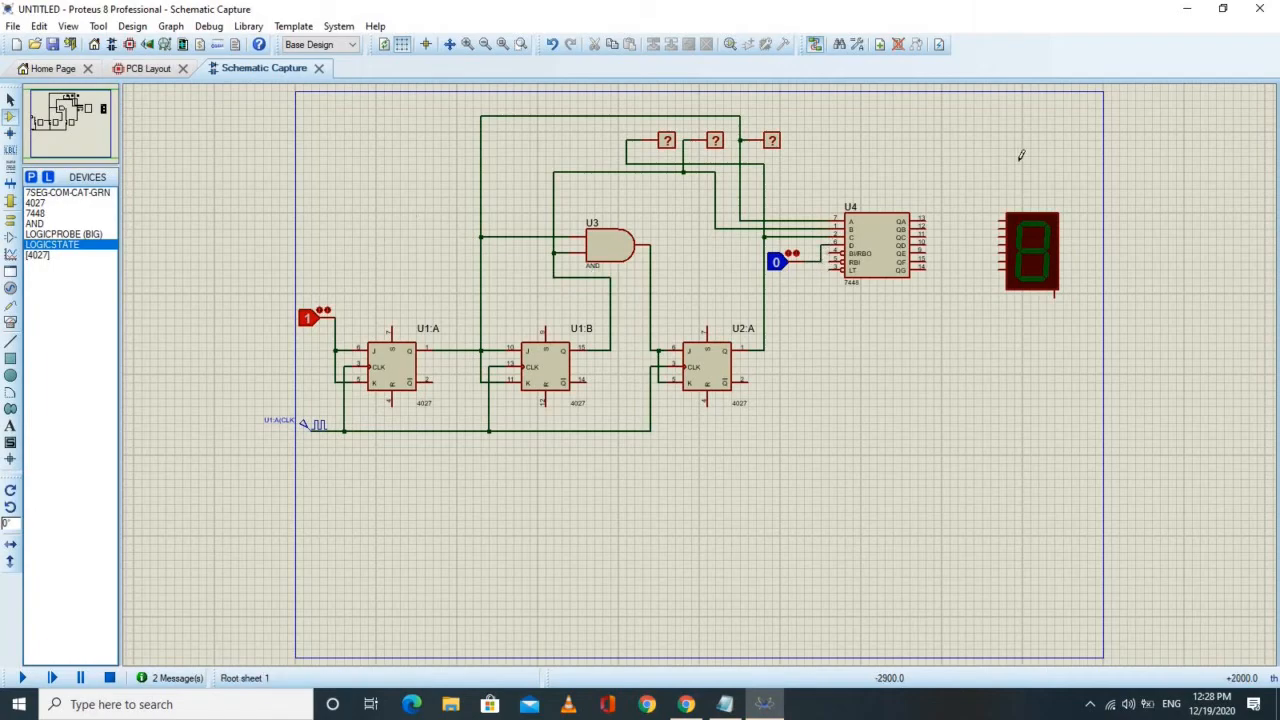
# Wire the 7448 decoder's outputs QA through QG to the 7-segment display's corresponding segment pins A through G
pyautogui.click(928, 218)
pyautogui.click(999, 218)
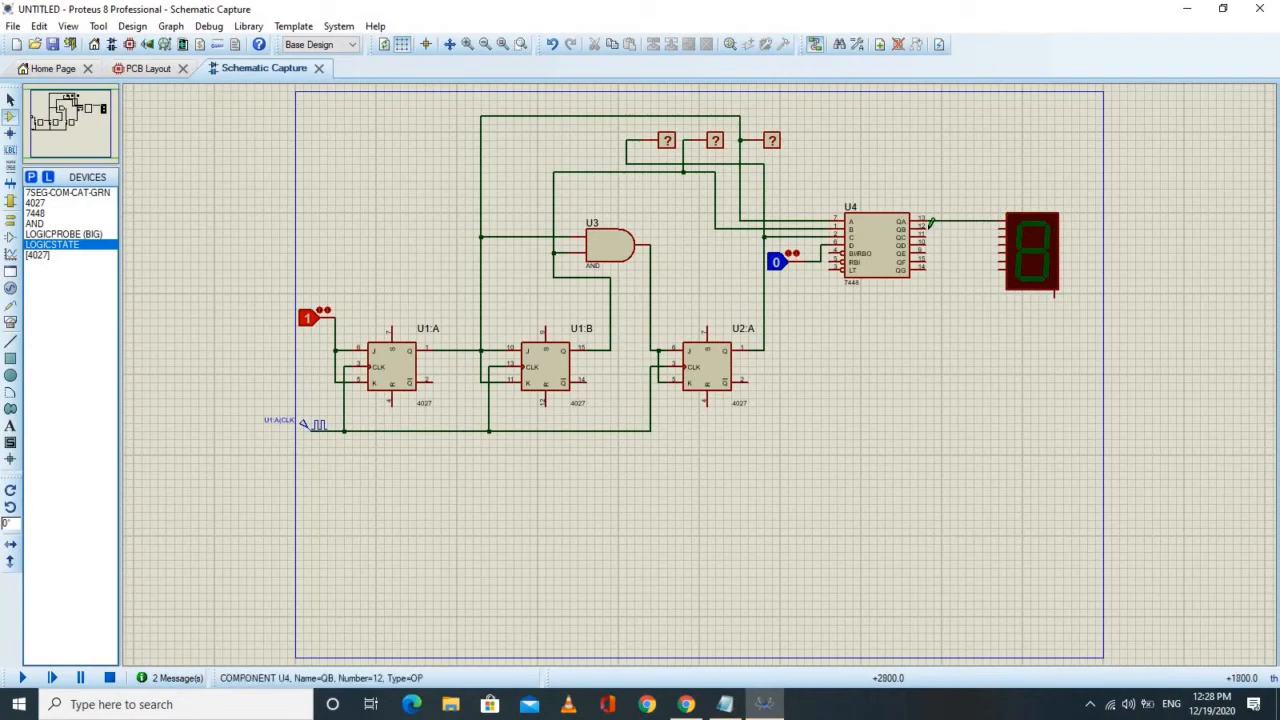
pyautogui.click(956, 226)
pyautogui.click(999, 226)
pyautogui.click(930, 234)
pyautogui.click(998, 234)
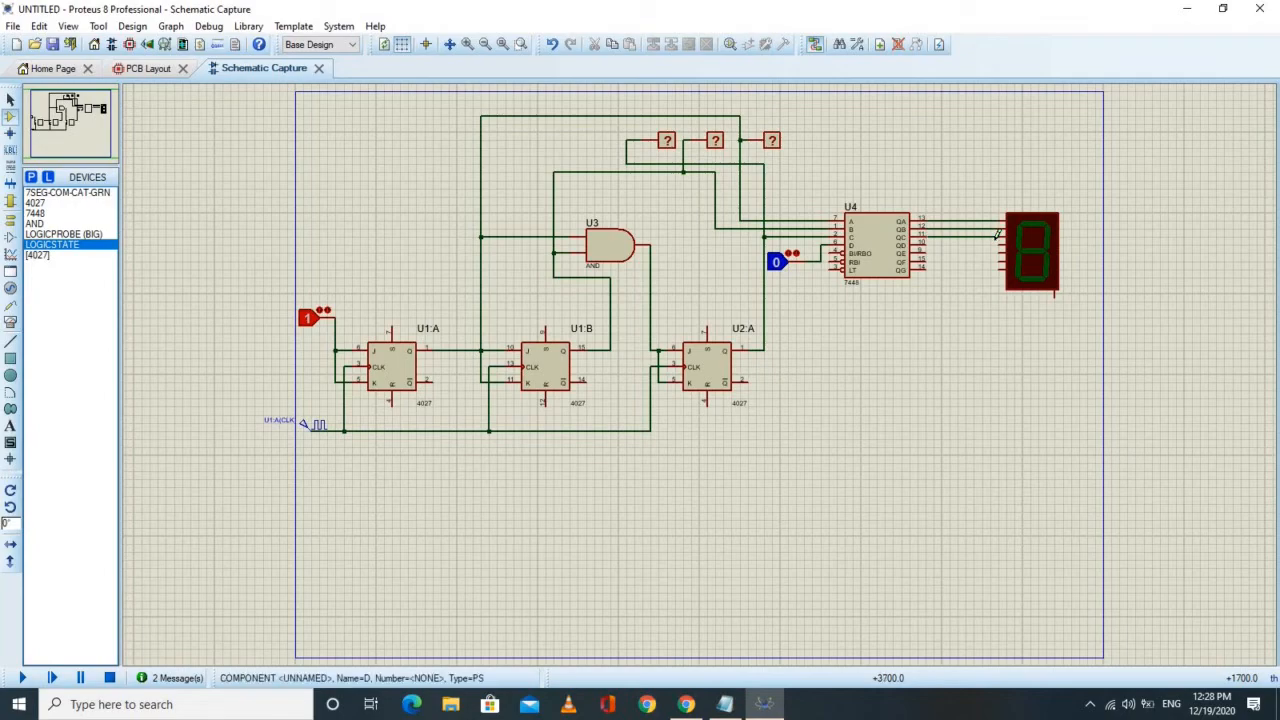
pyautogui.click(929, 241)
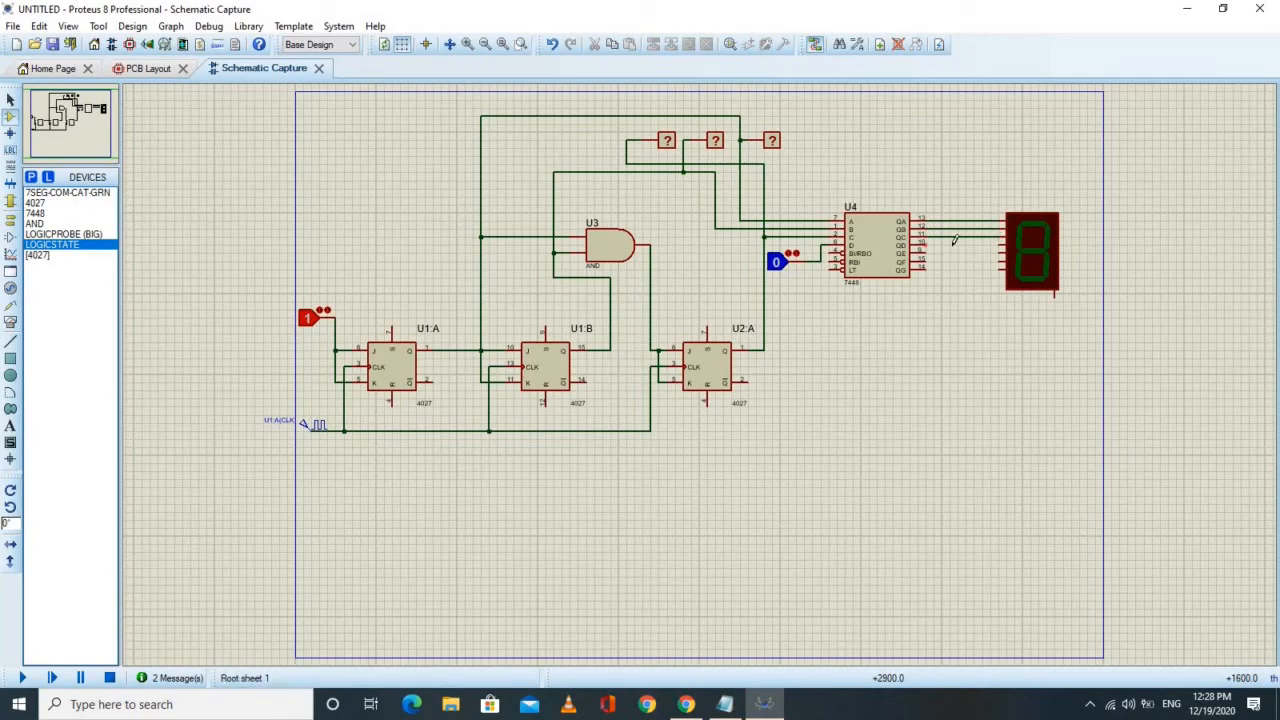
pyautogui.click(998, 241)
pyautogui.click(930, 249)
pyautogui.click(998, 249)
pyautogui.click(931, 257)
pyautogui.click(998, 258)
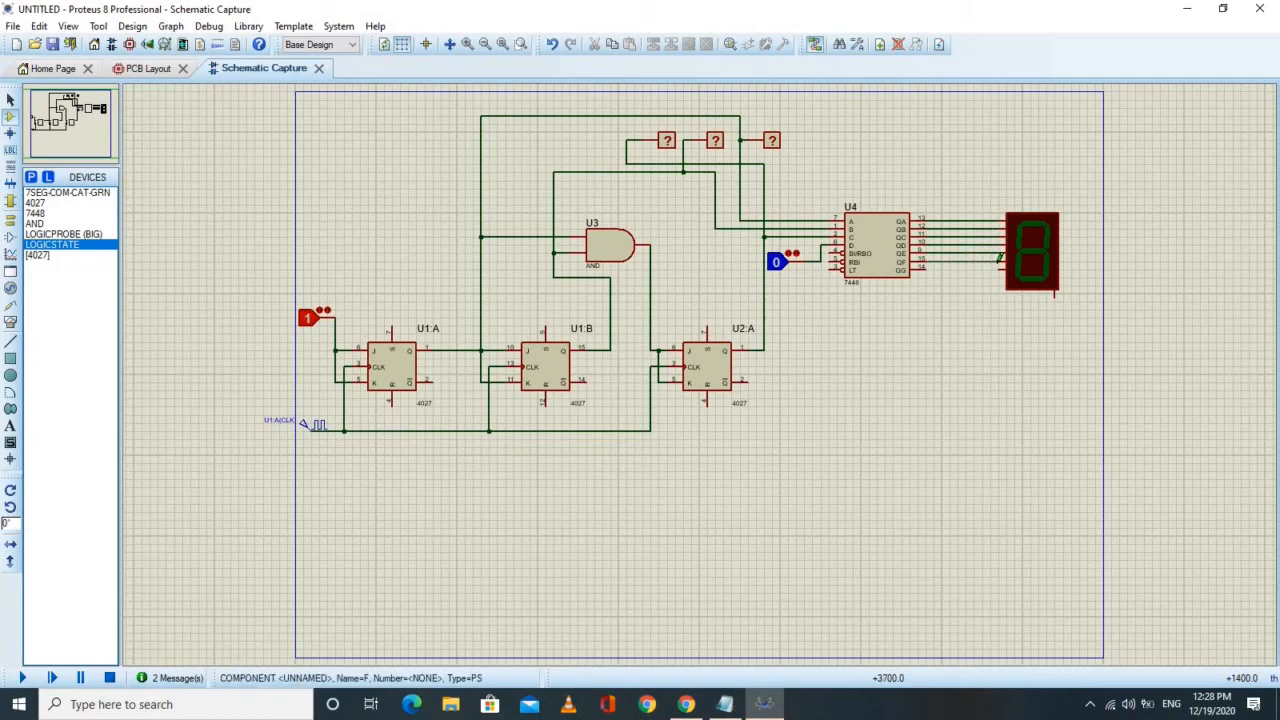
pyautogui.click(932, 265)
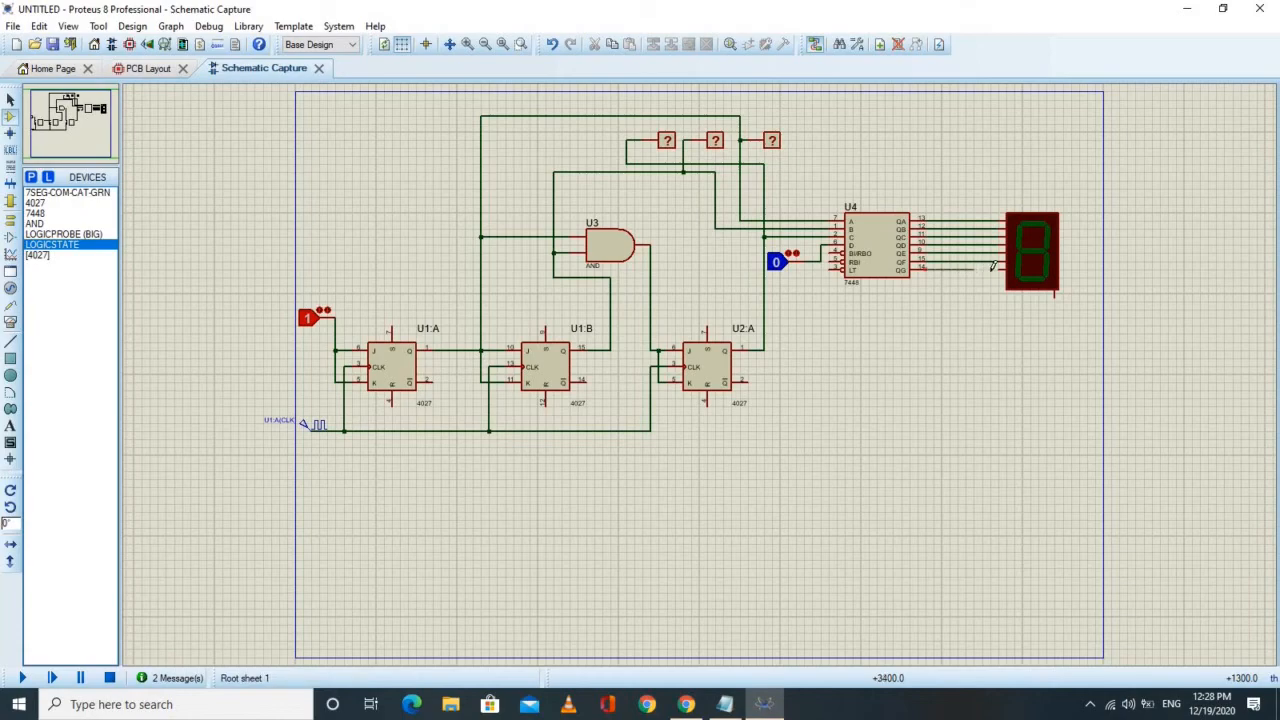
pyautogui.click(998, 266)
# Ground the 7-segment display's common pin with a GROUND terminal placed directly below it, and start the simulation
pyautogui.click(10, 236)
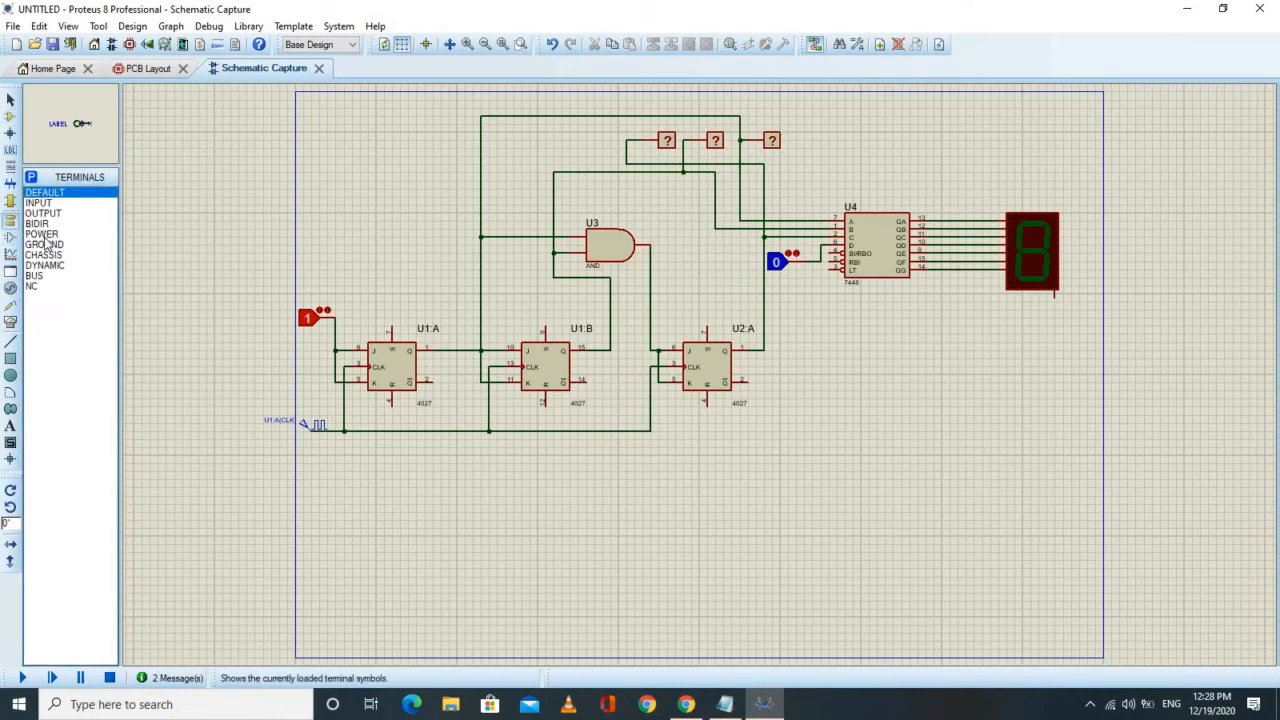
pyautogui.click(45, 245)
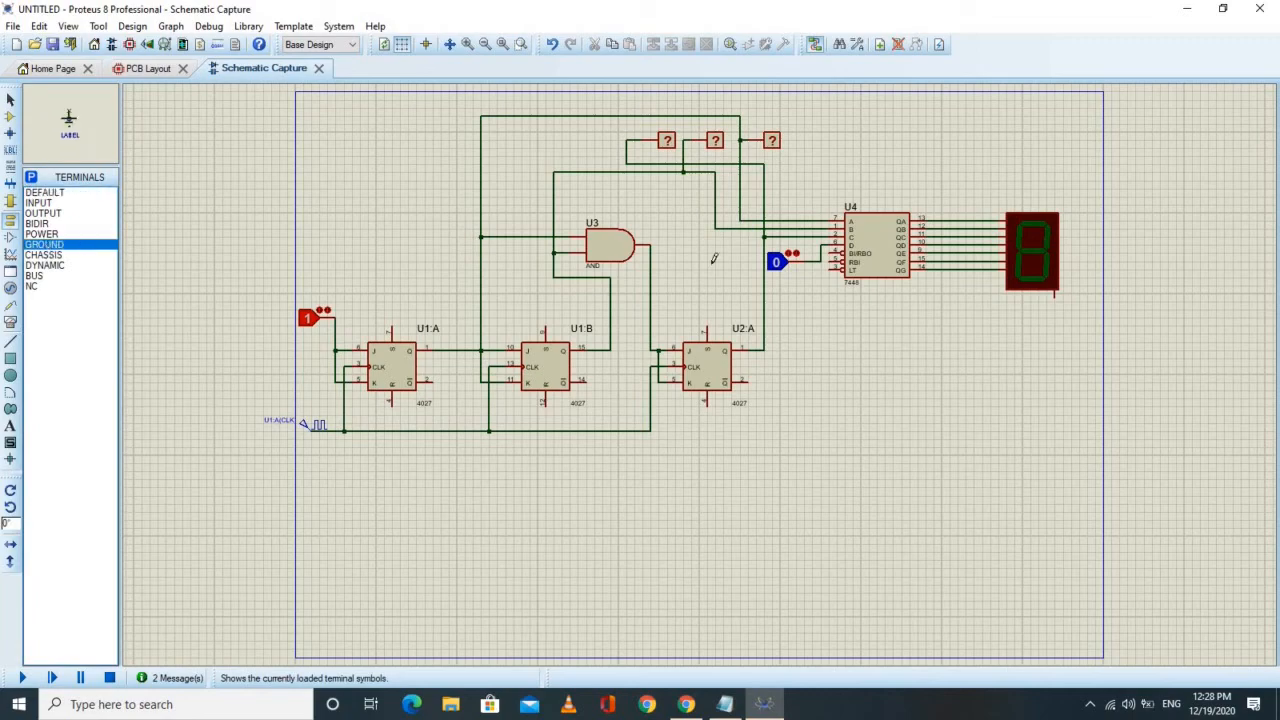
pyautogui.click(1054, 342)
pyautogui.click(1054, 332)
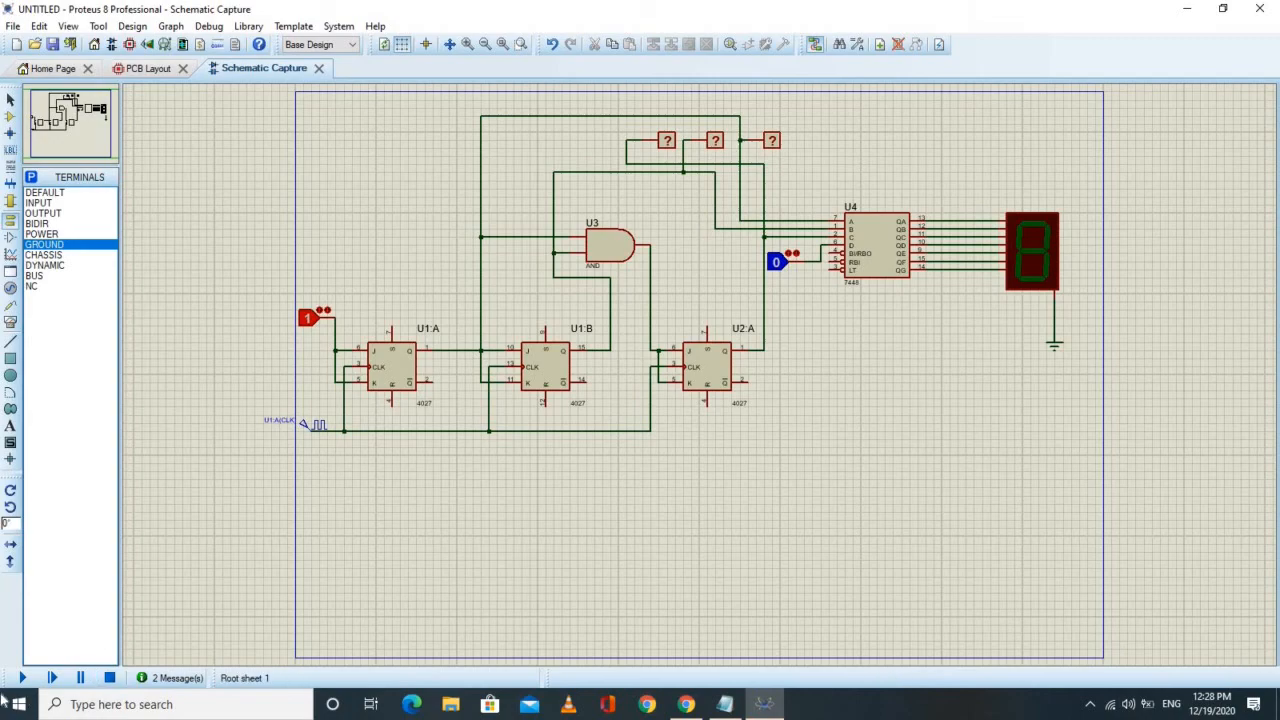
pyautogui.click(23, 678)
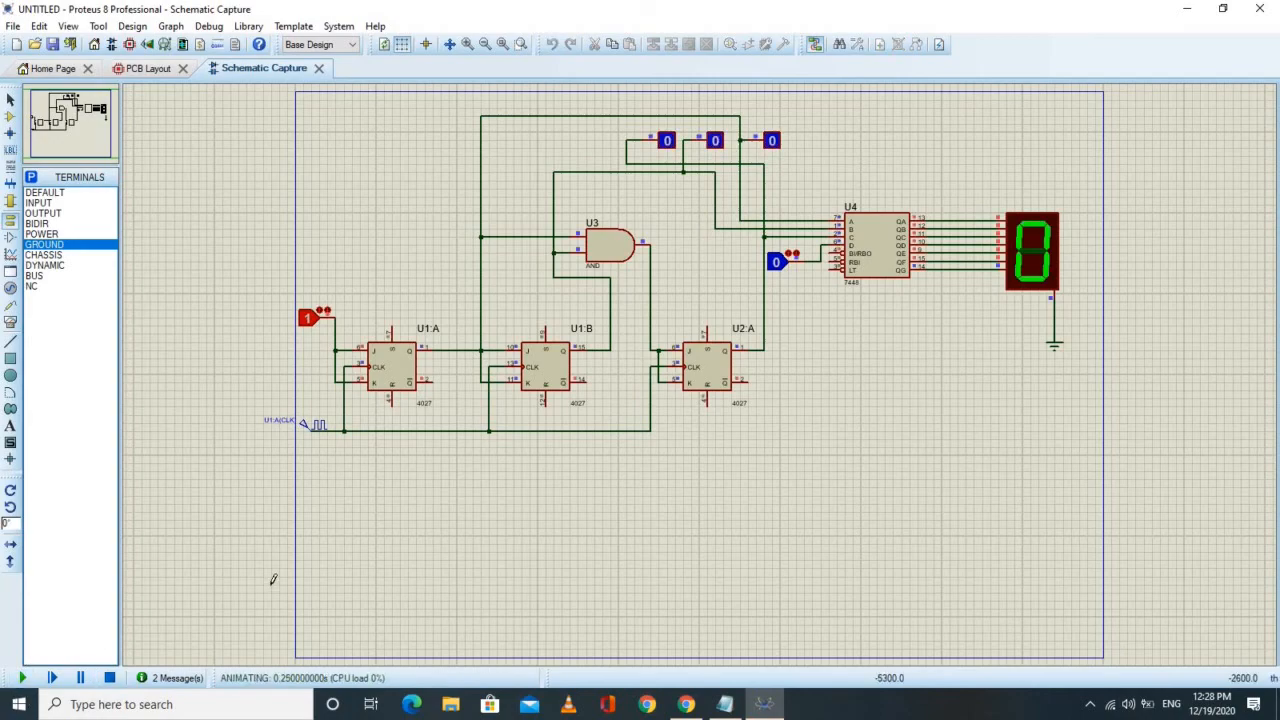